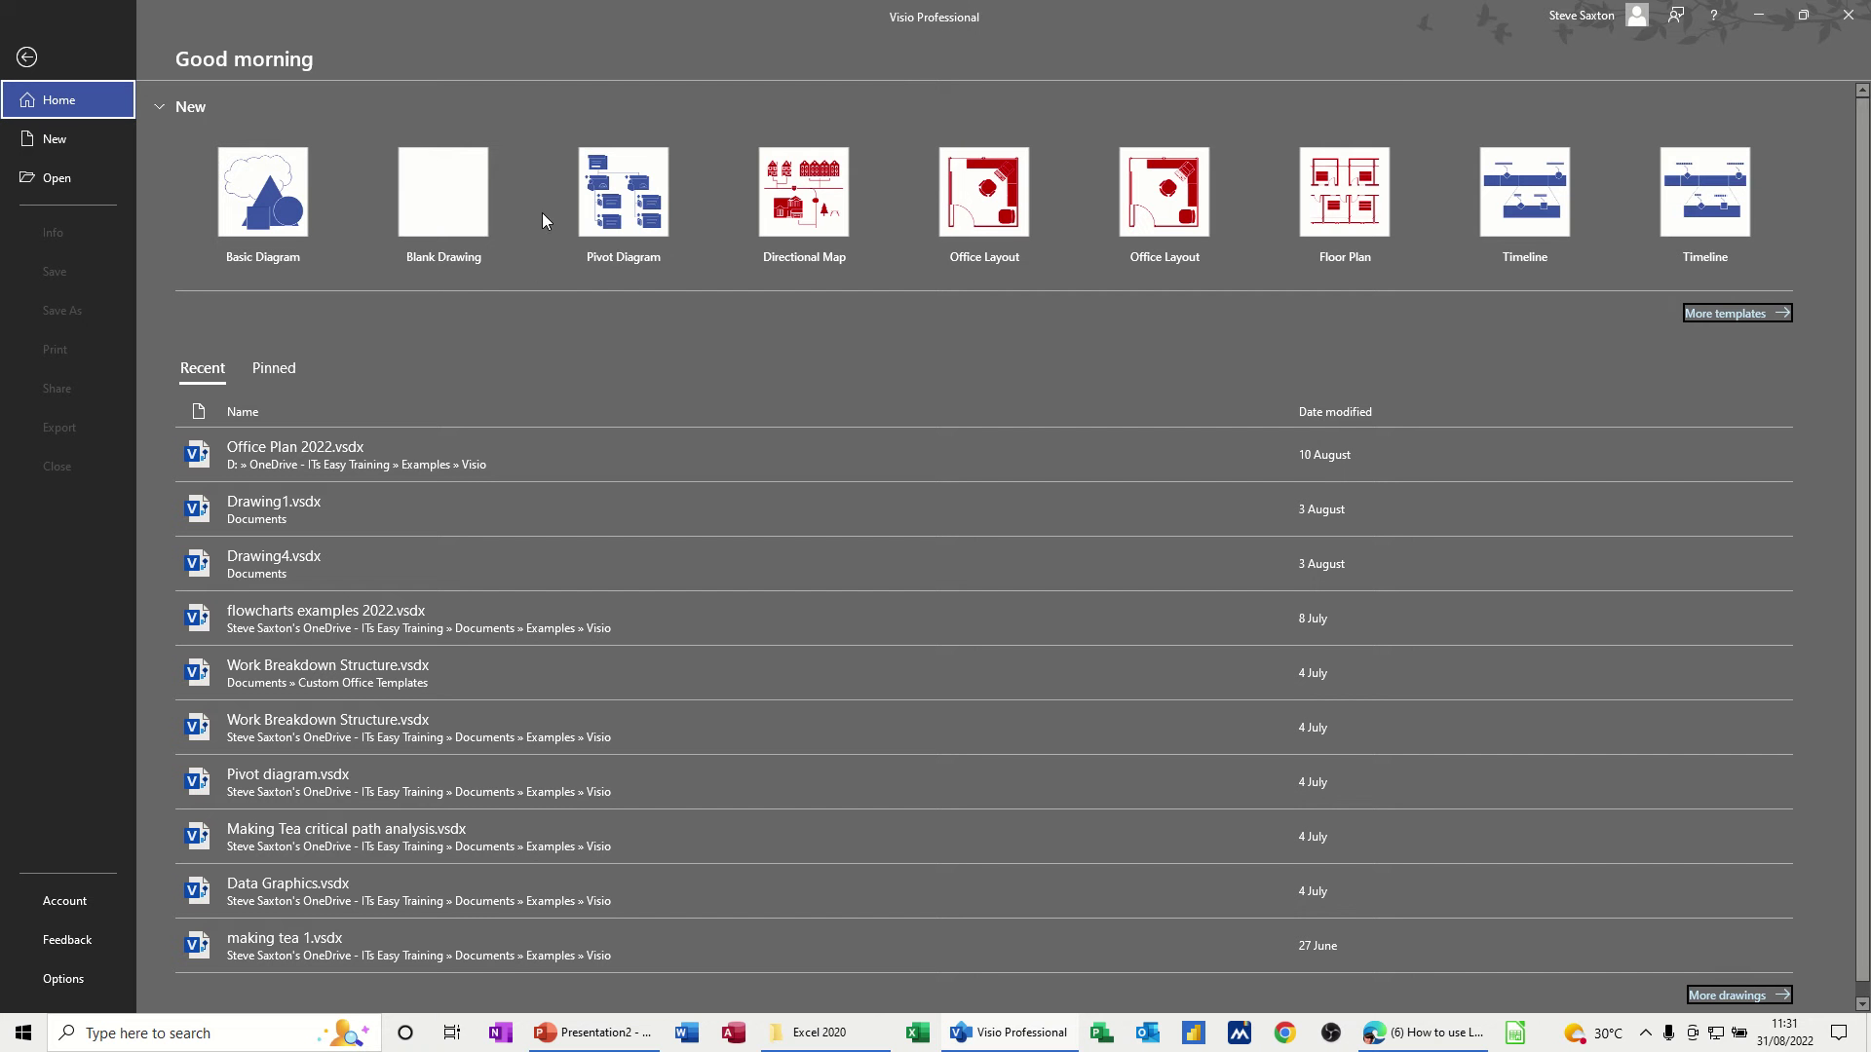
Step: Start a new Pivot Diagram and choose the Excel workbook DataSource.xlsx as its data source
double_click(626, 205)
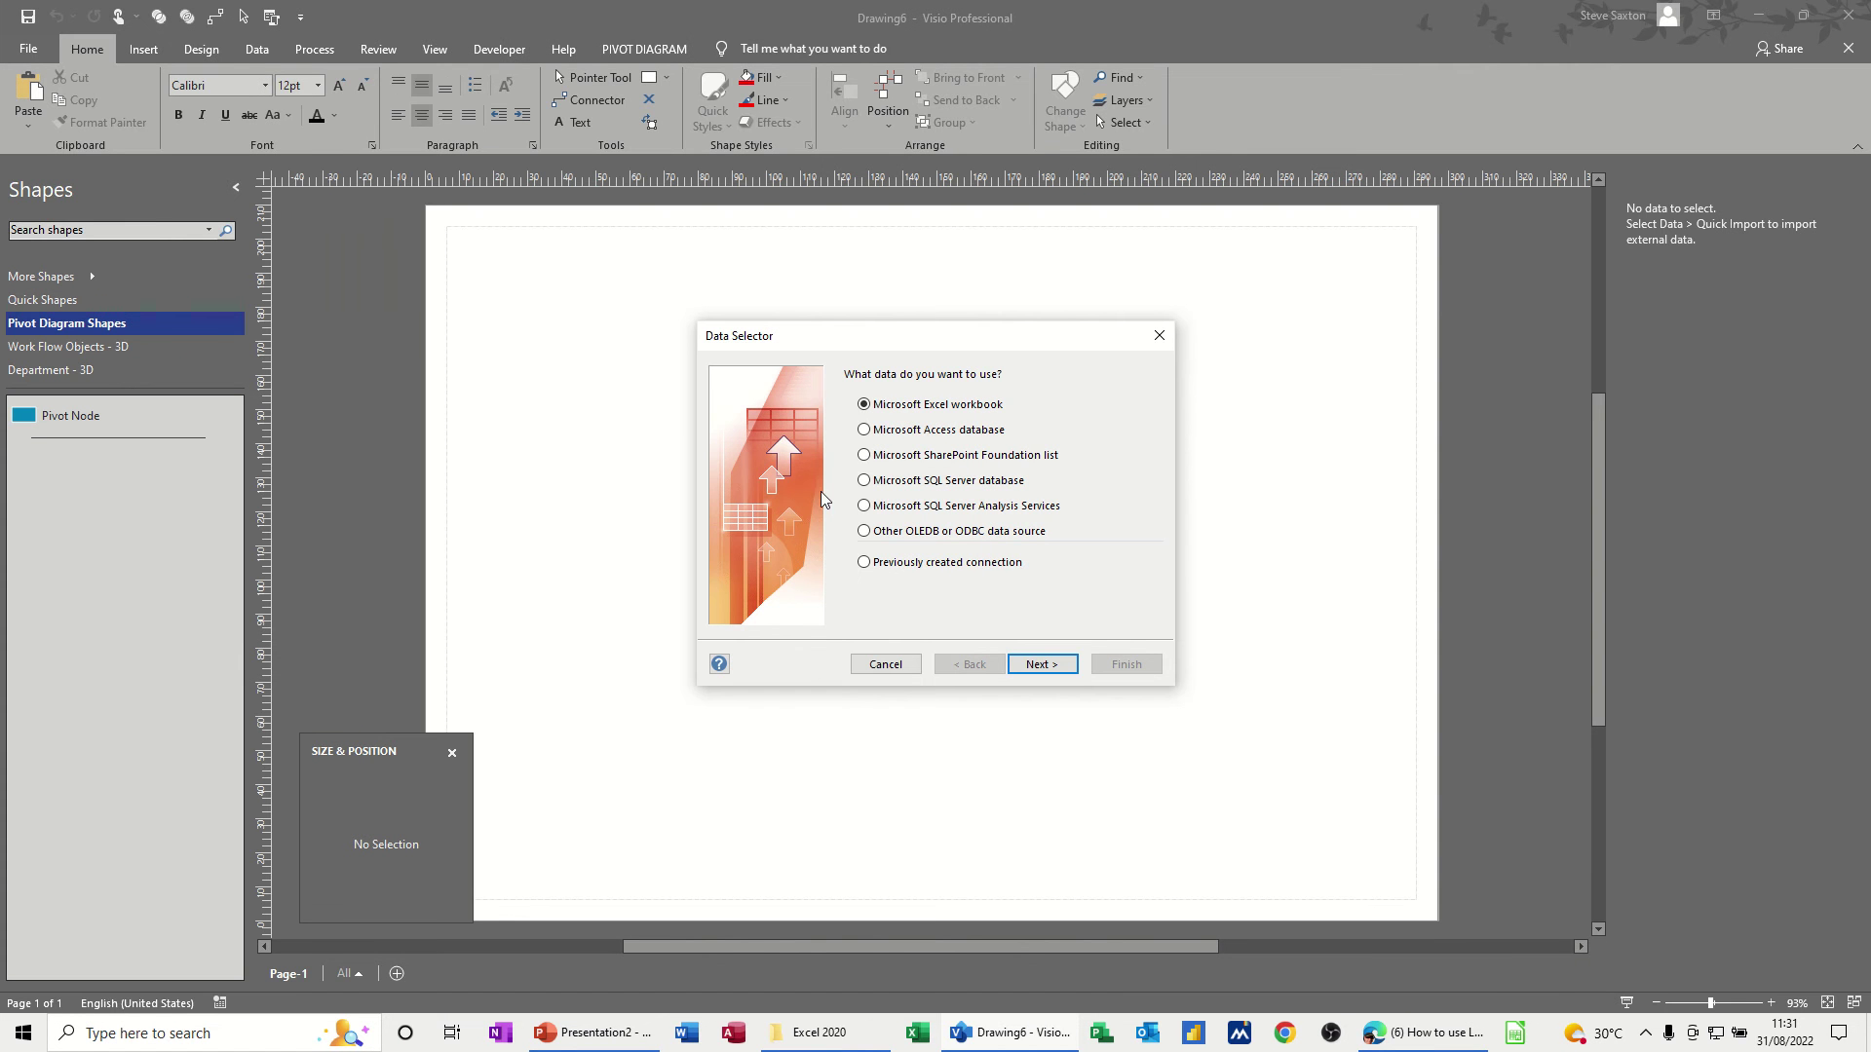
left_click_drag(817, 343, 725, 312)
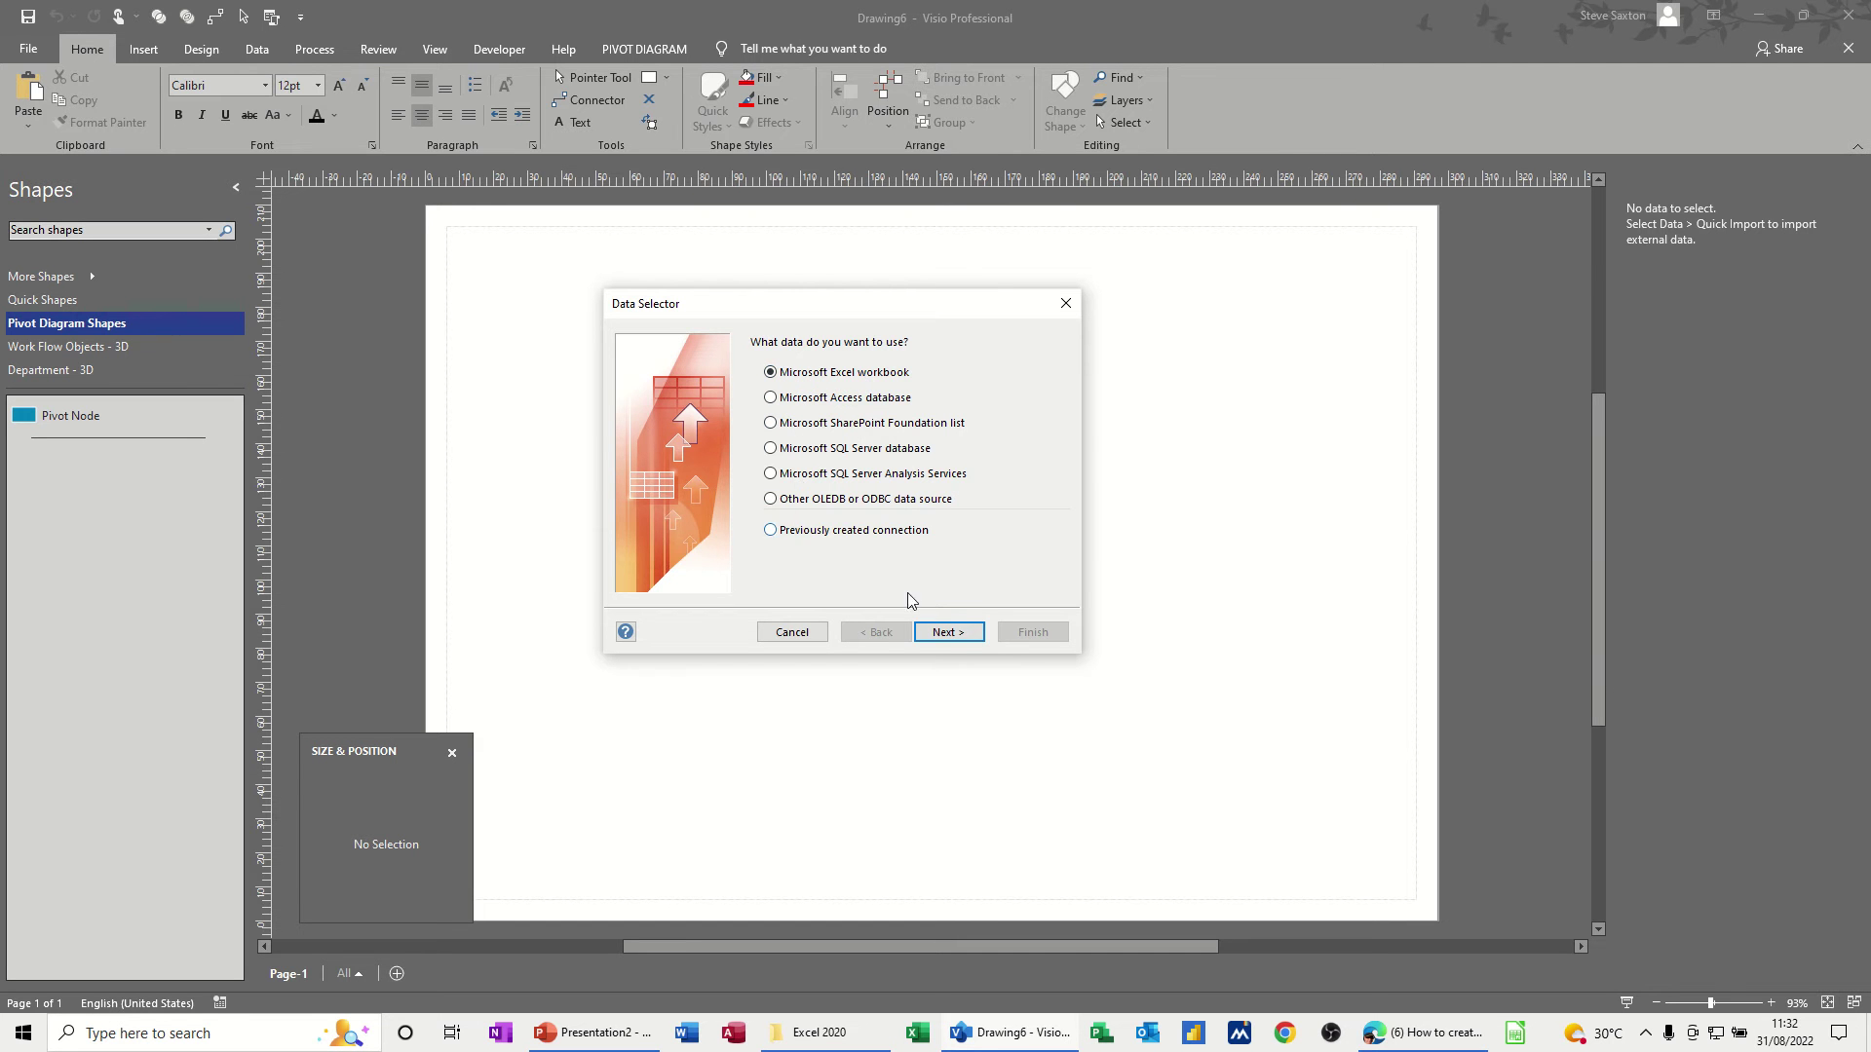
left_click(943, 634)
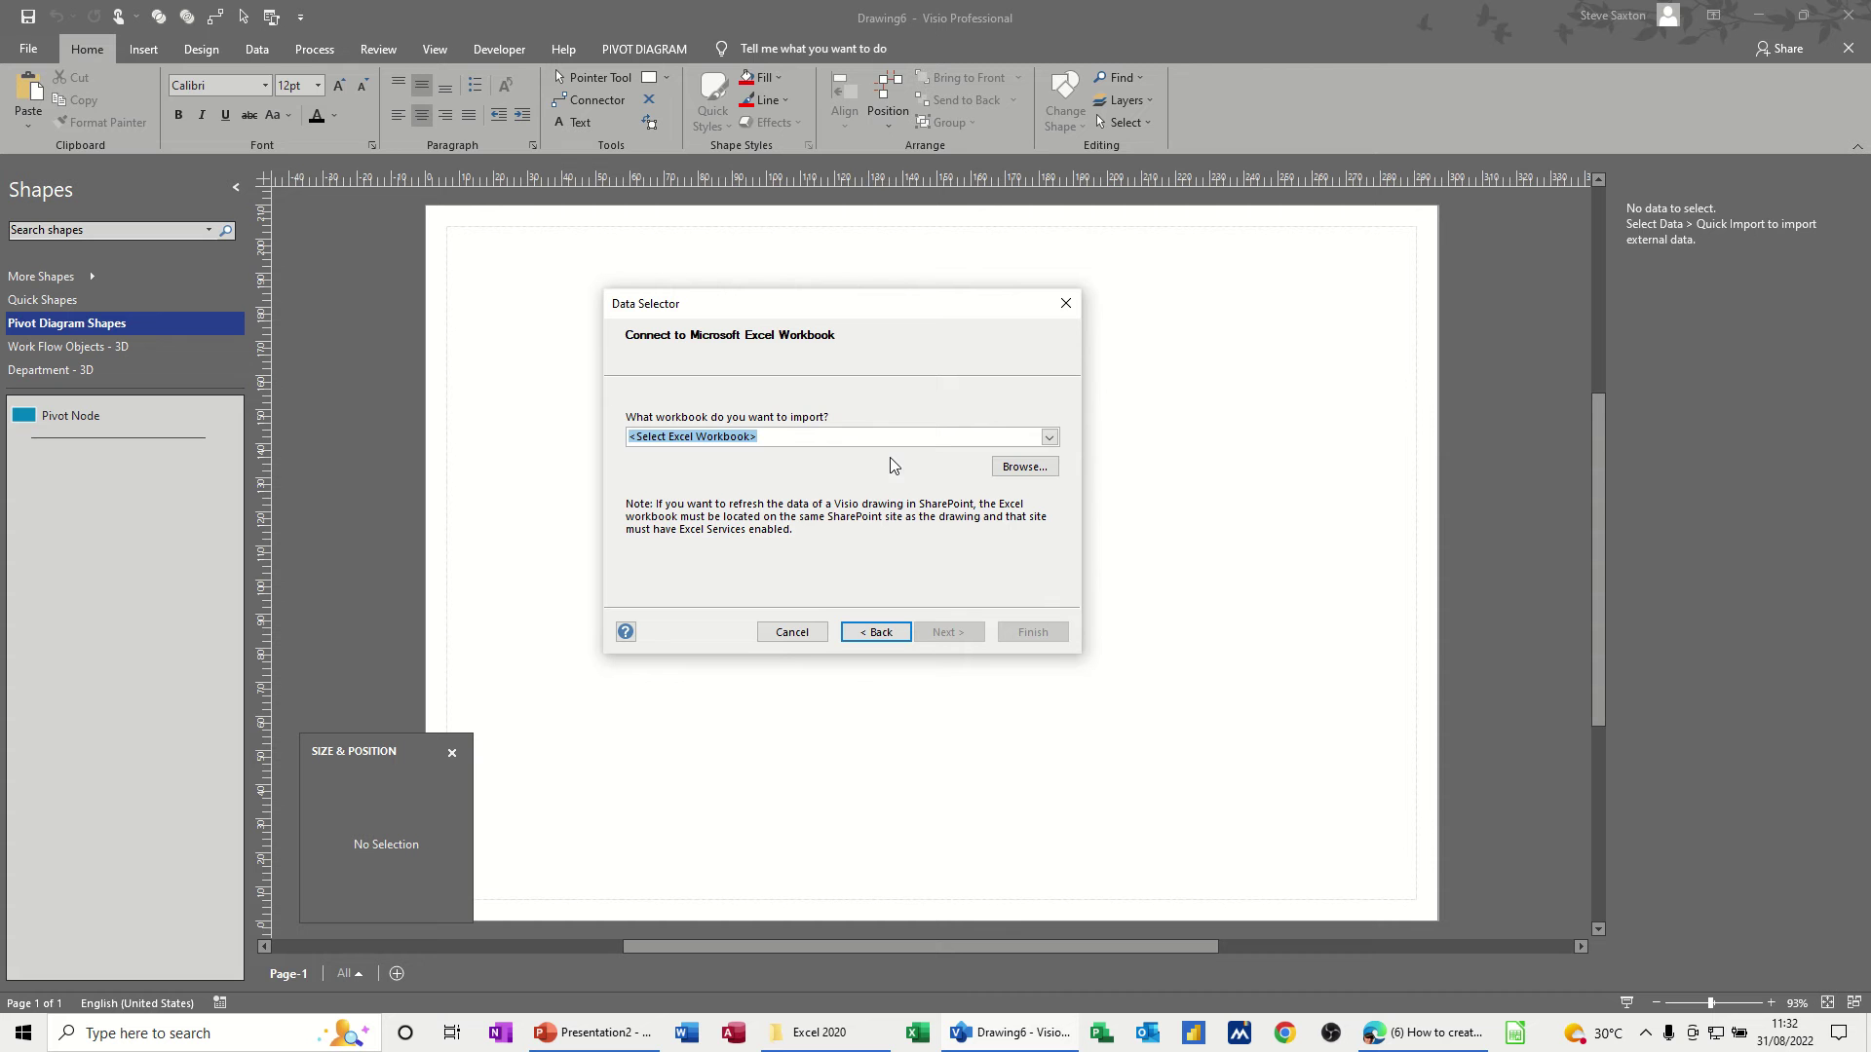
left_click(1050, 438)
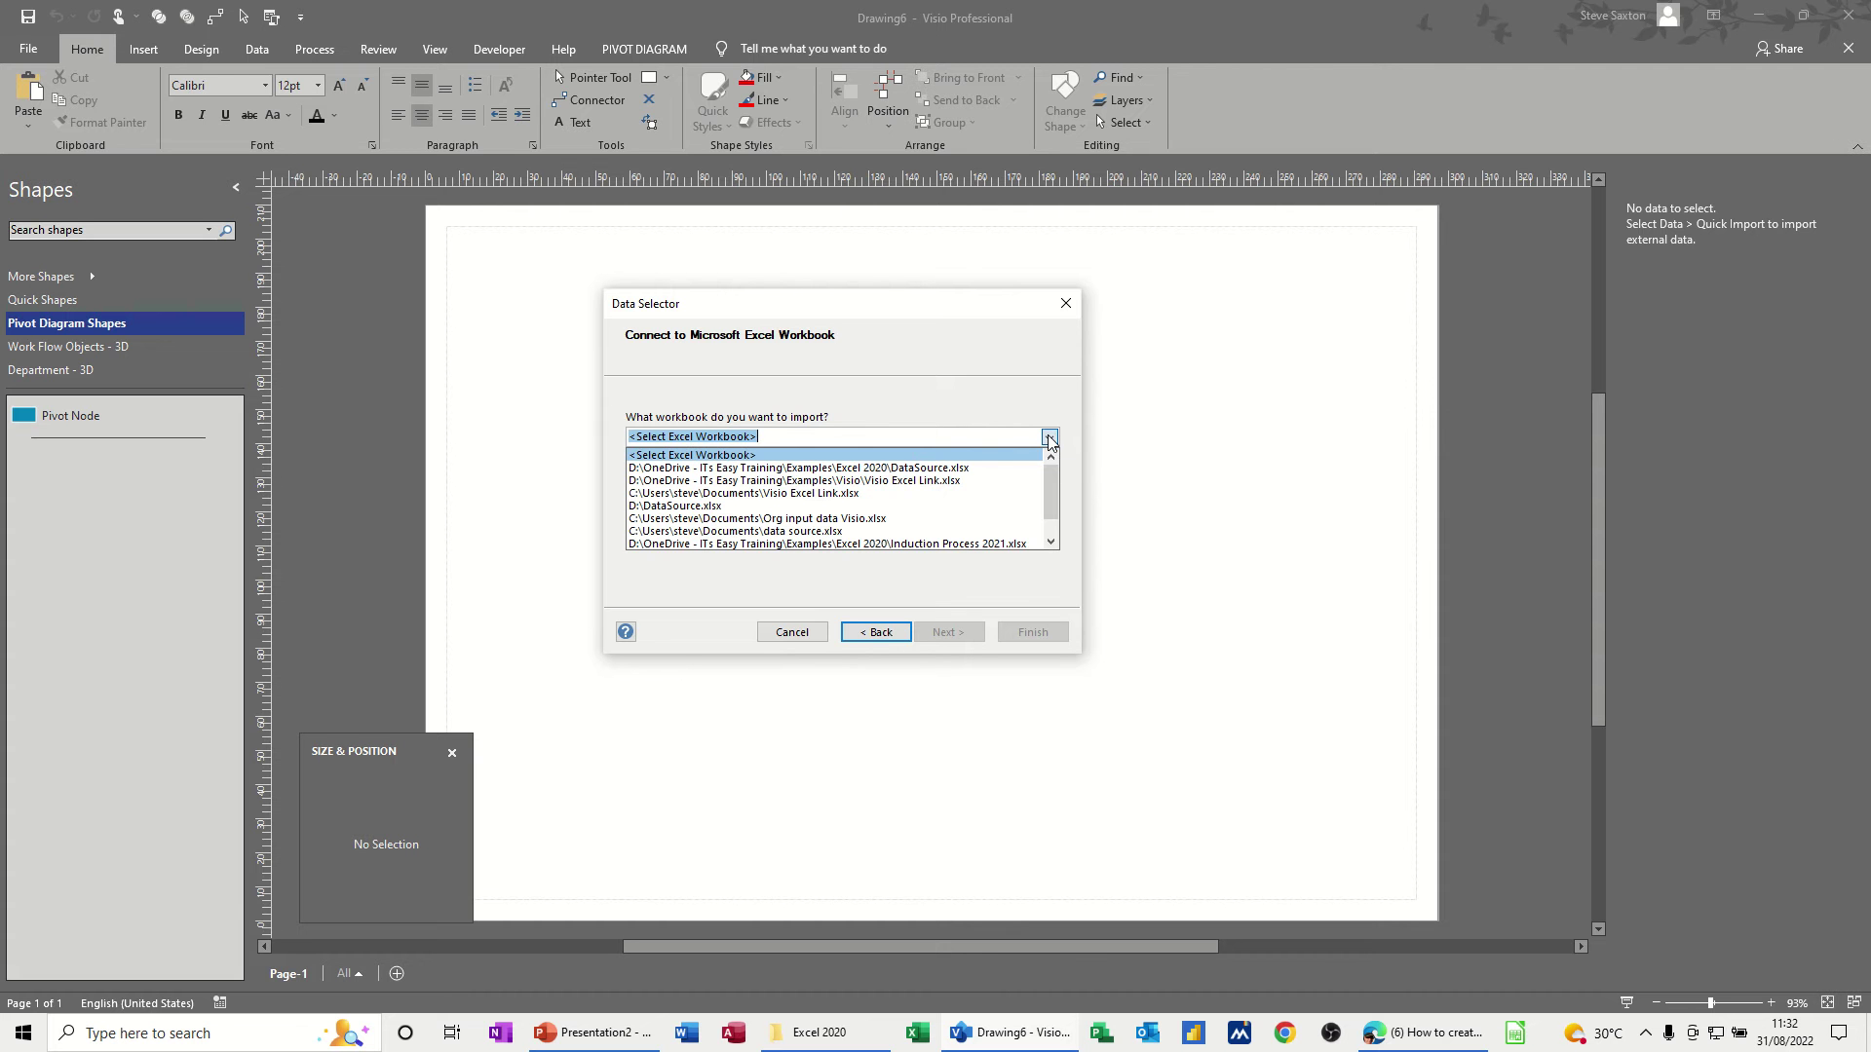
left_click(922, 469)
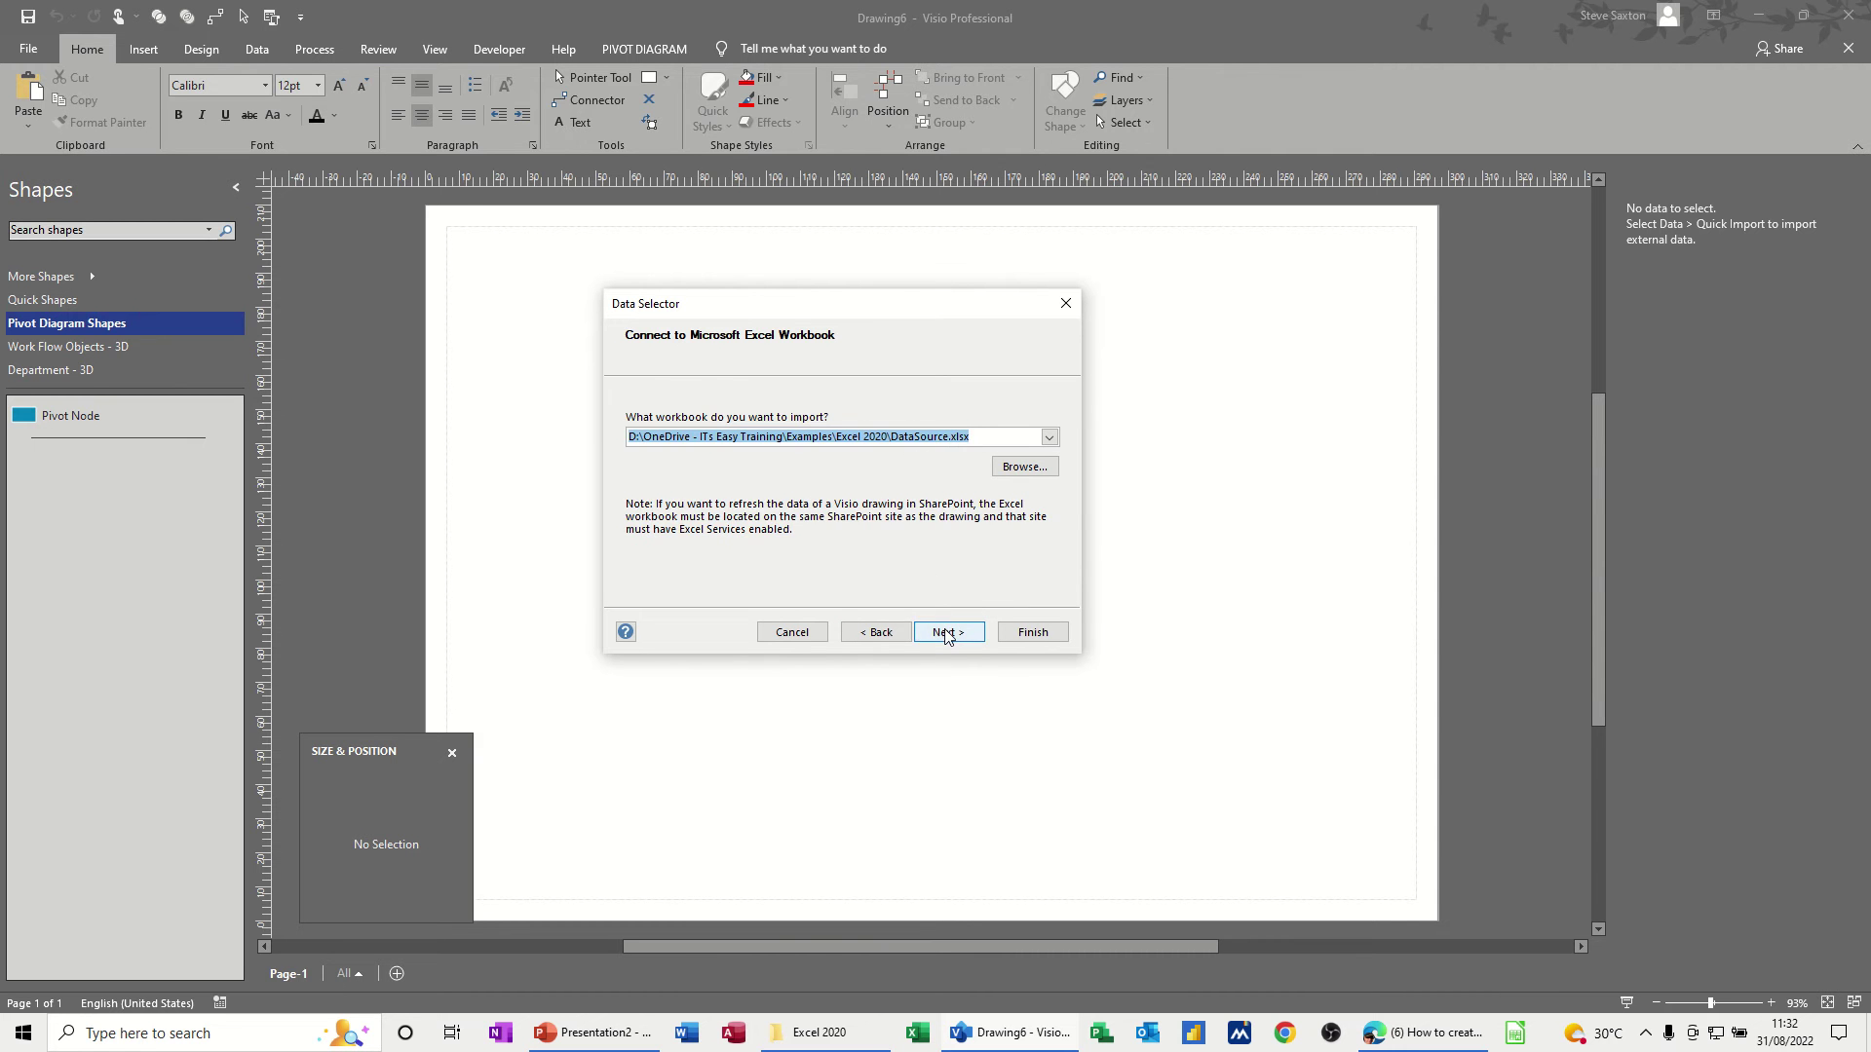
Step: Use the workbook's named range 'data', with the first row as column headings
left_click(945, 634)
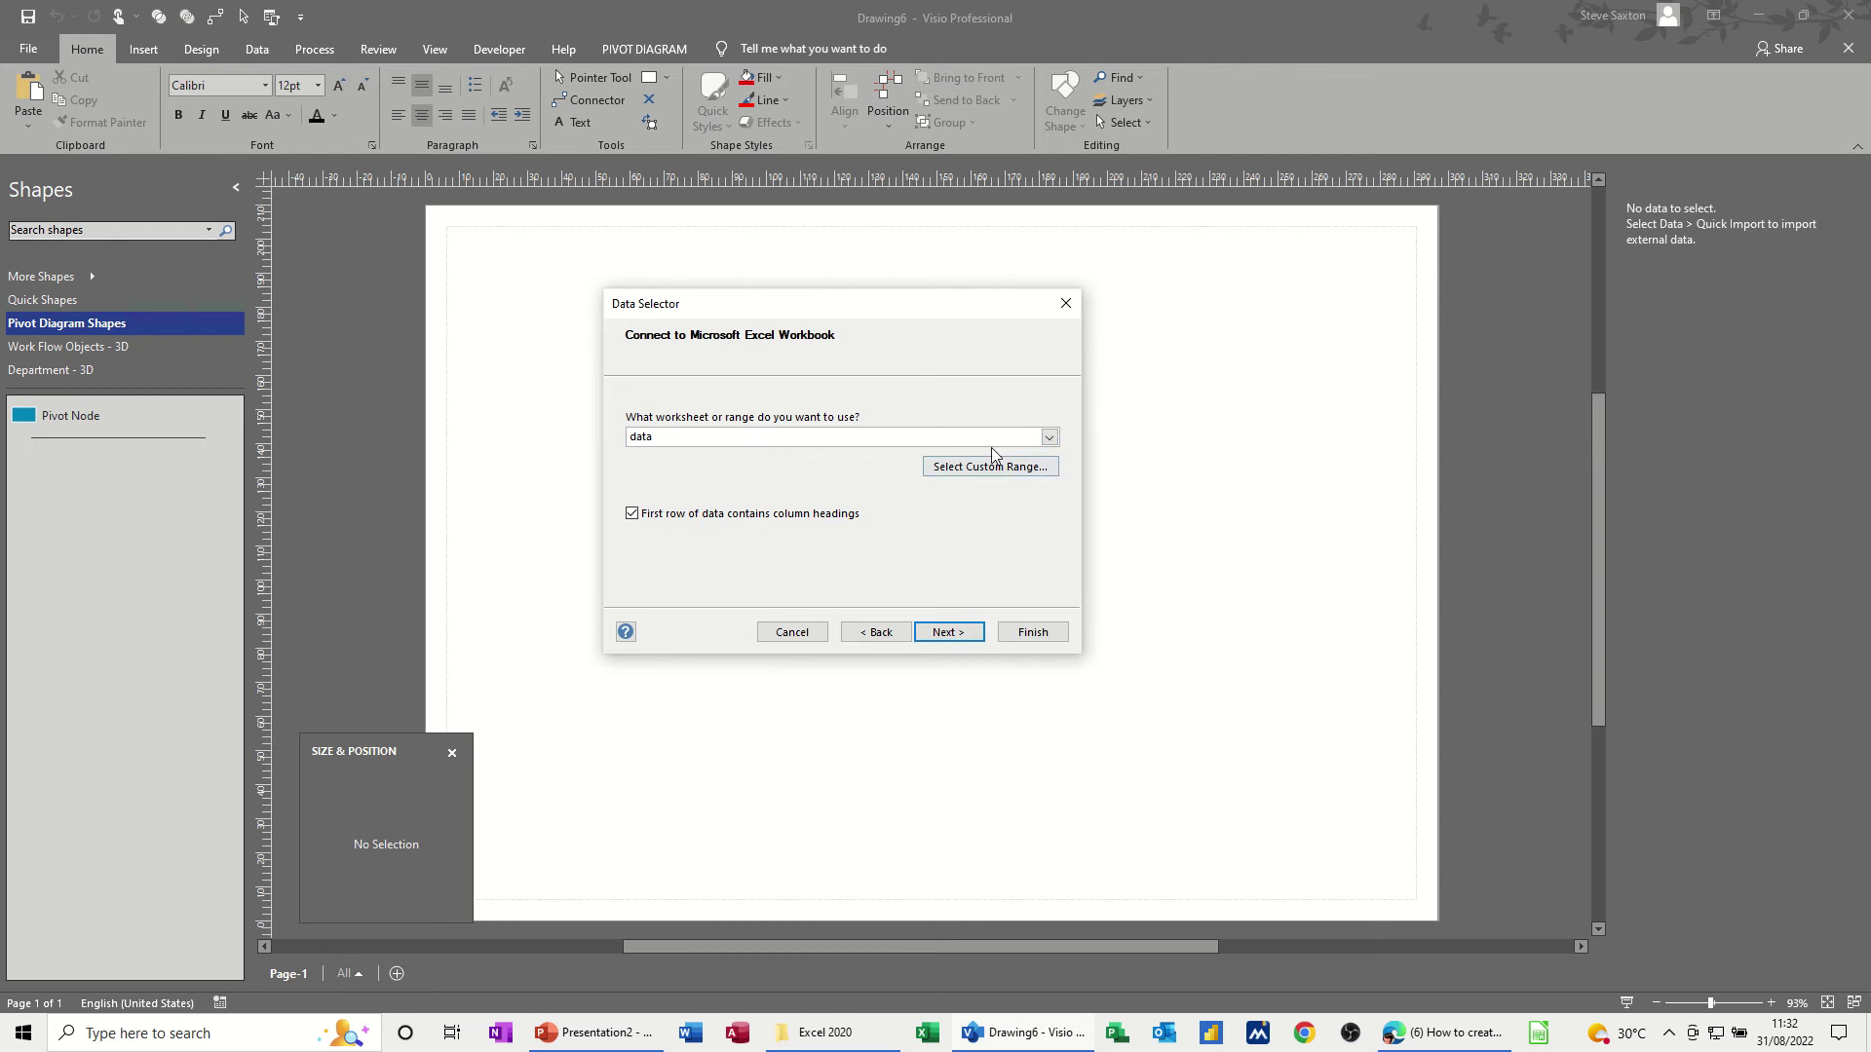
left_click(1050, 439)
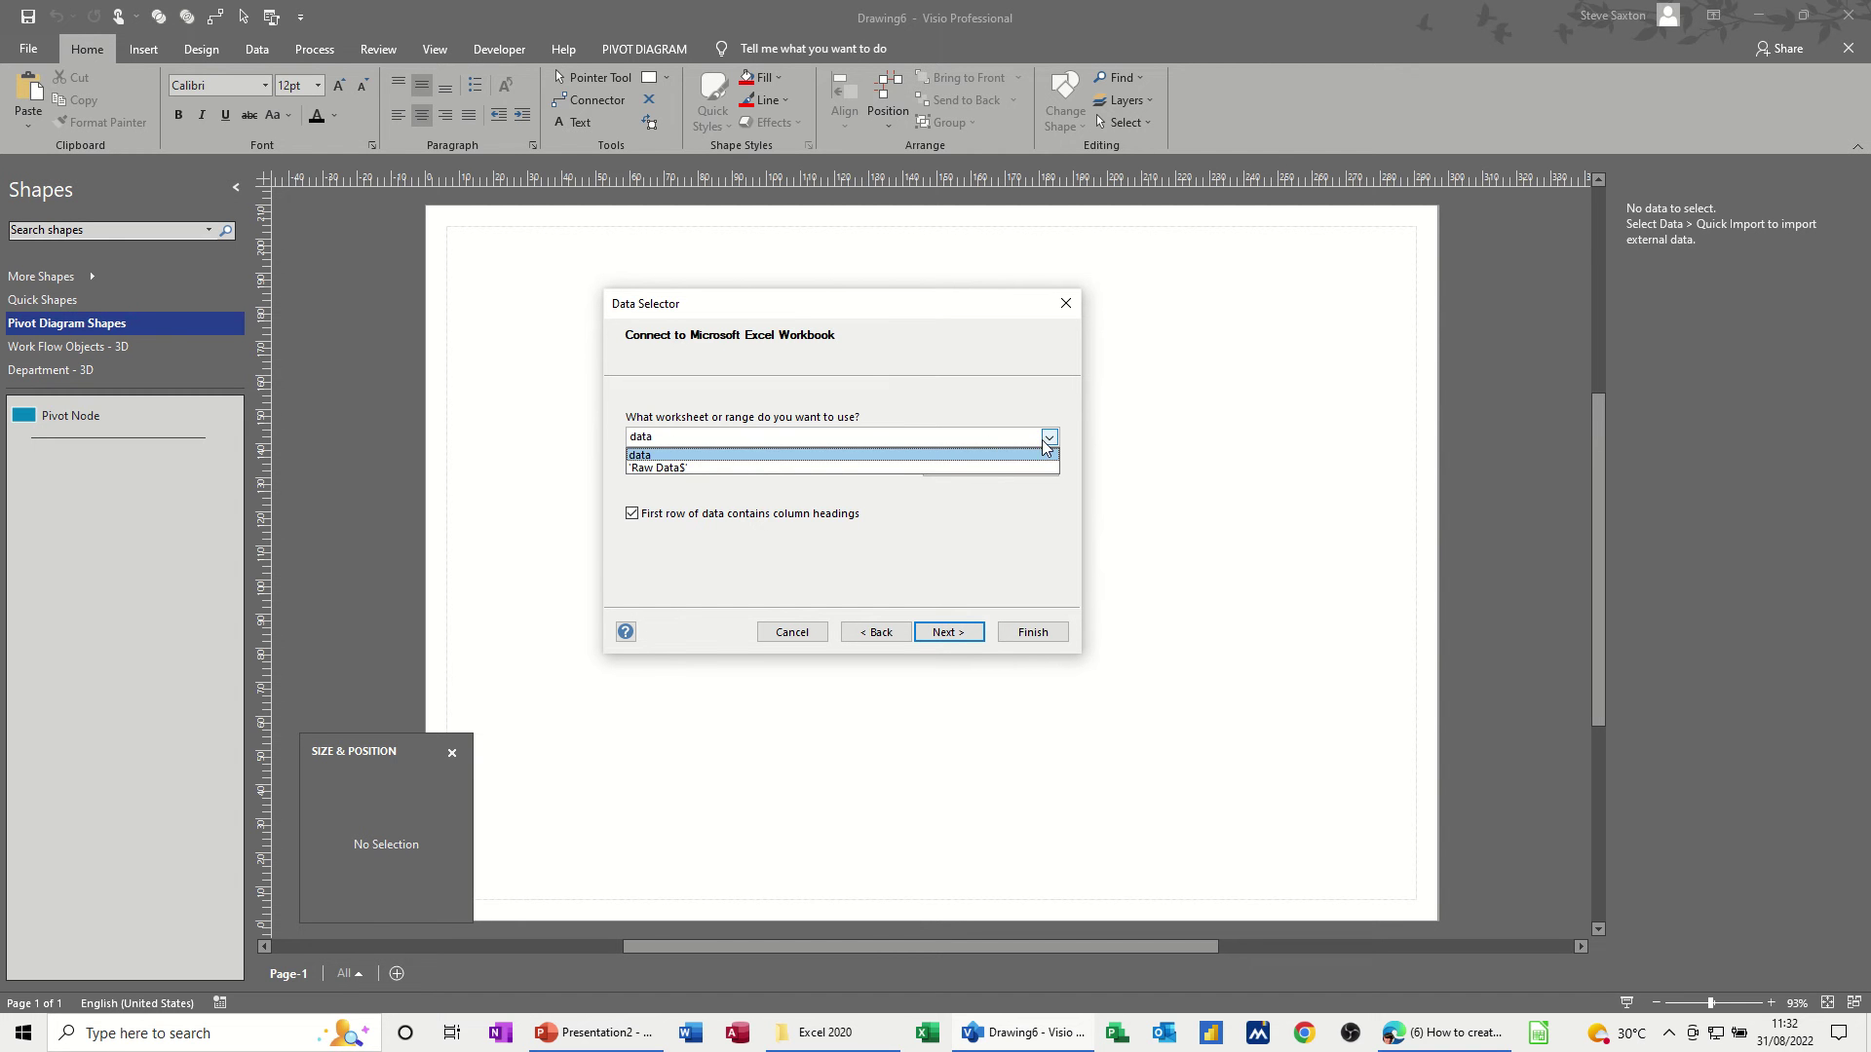
left_click(664, 484)
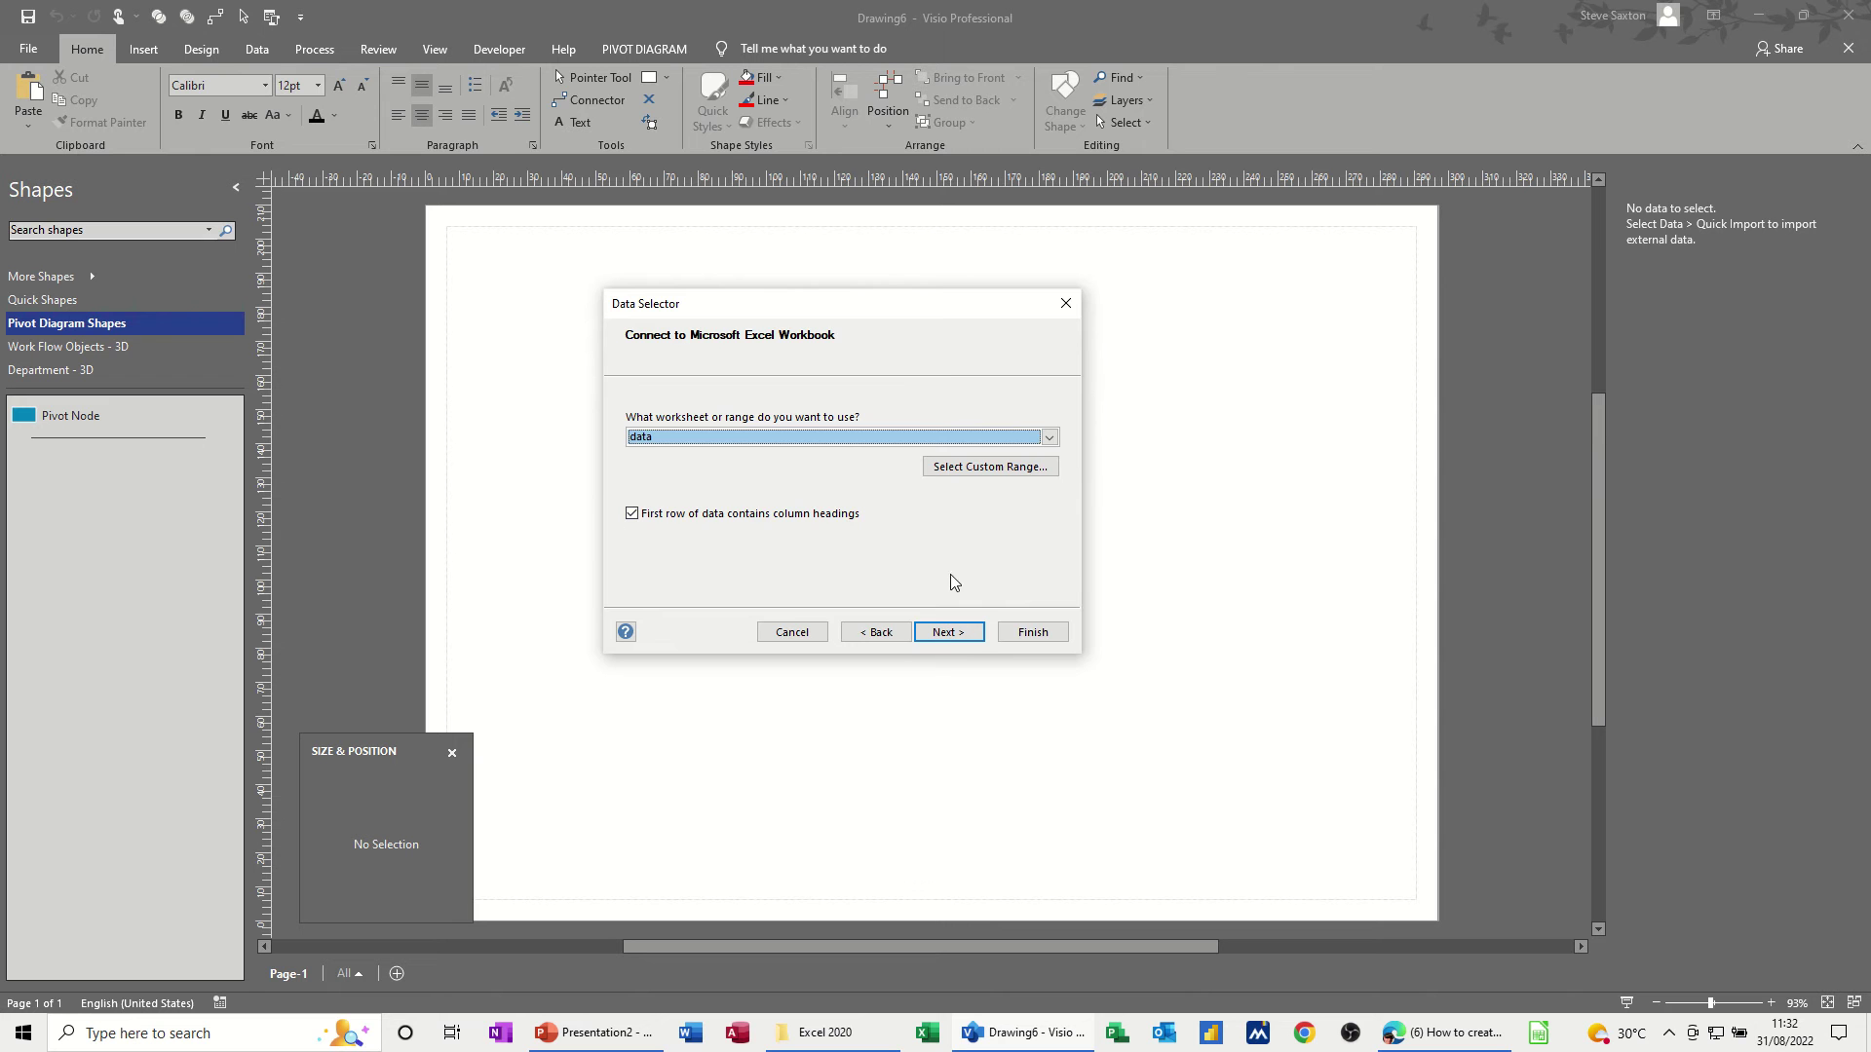
Step: Leave the column and row selections unchanged and finish importing all the data
left_click(957, 635)
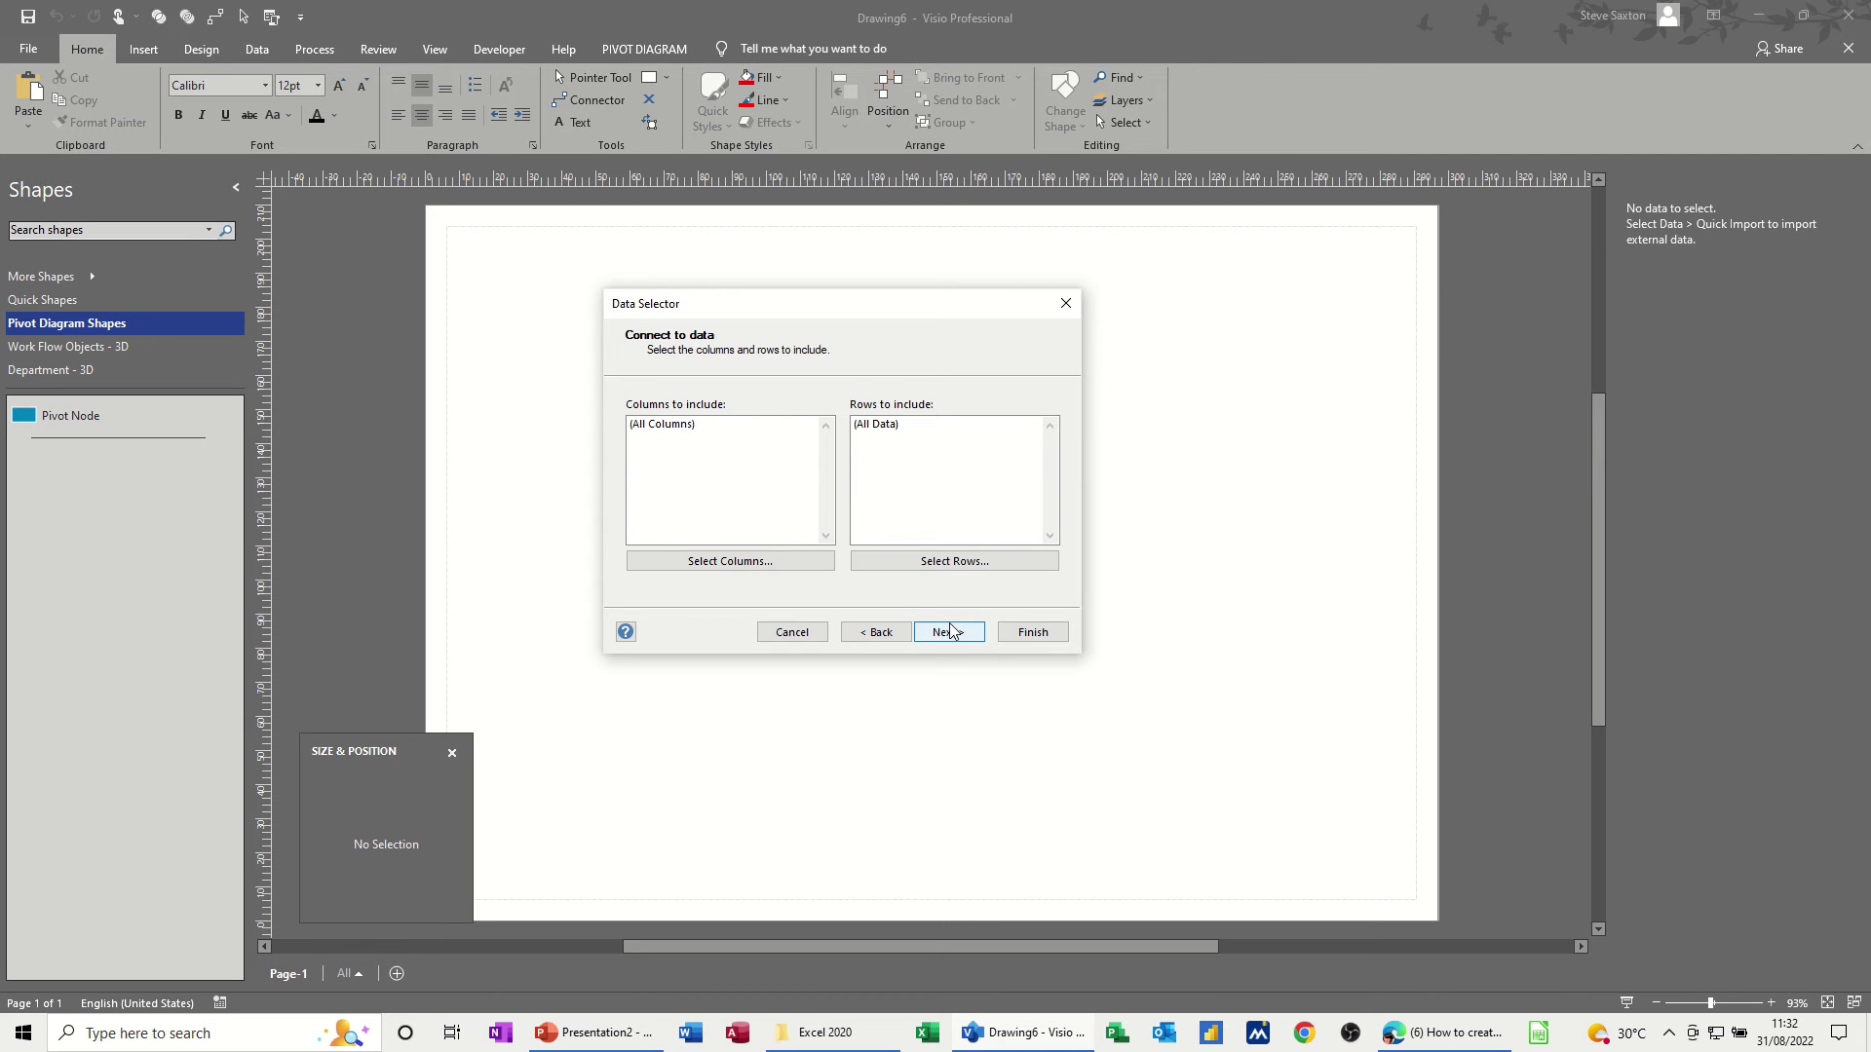
left_click(751, 564)
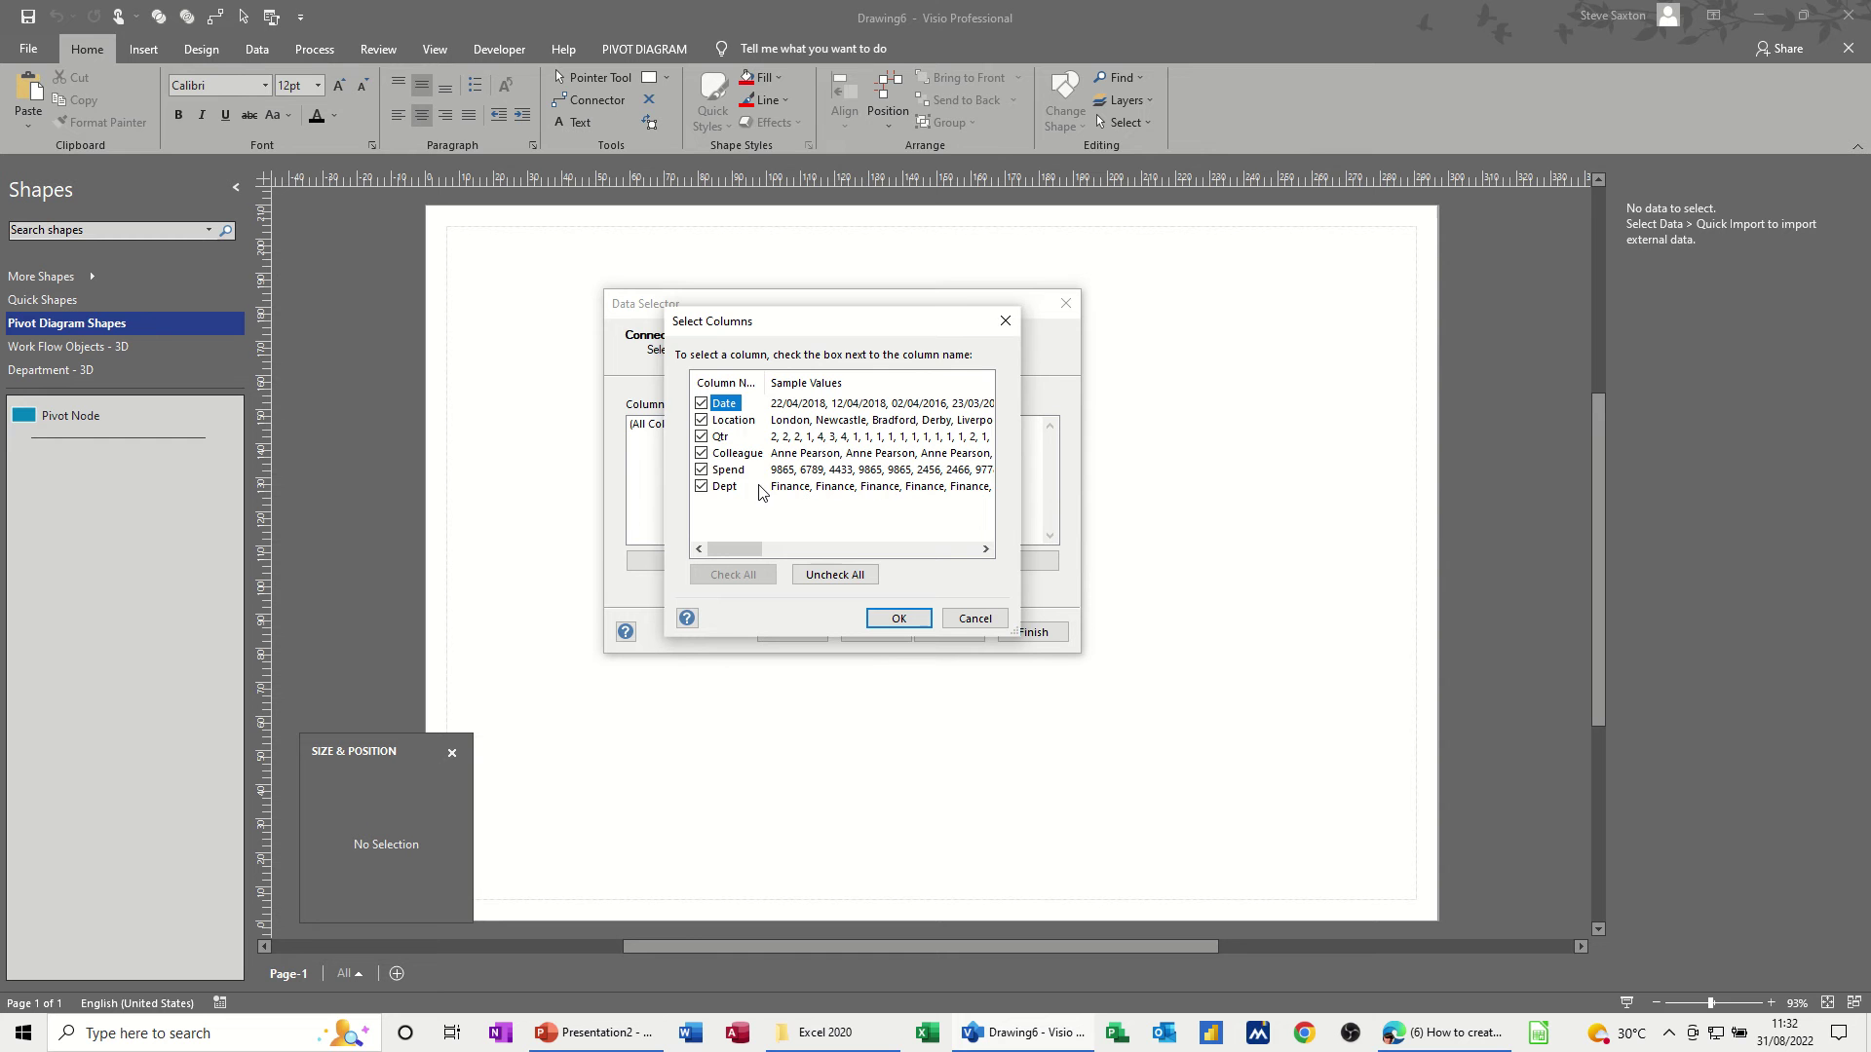
left_click(972, 619)
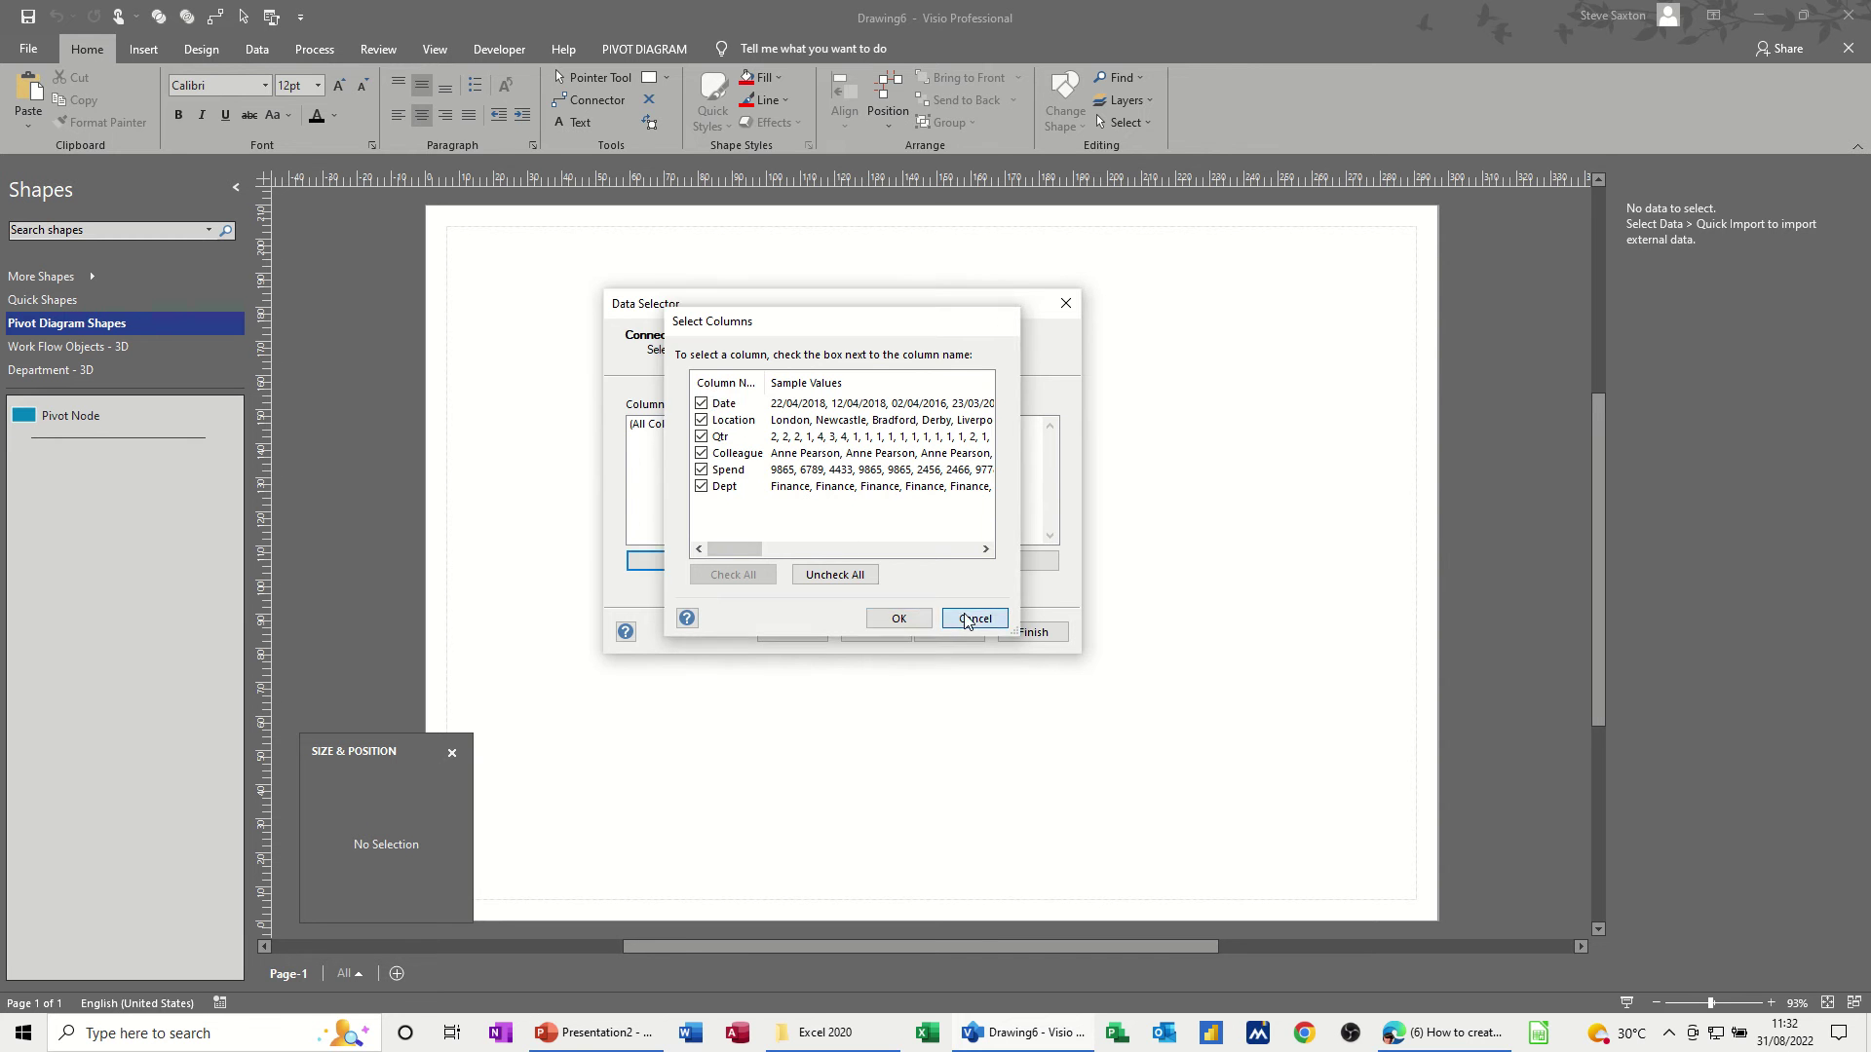
left_click(897, 560)
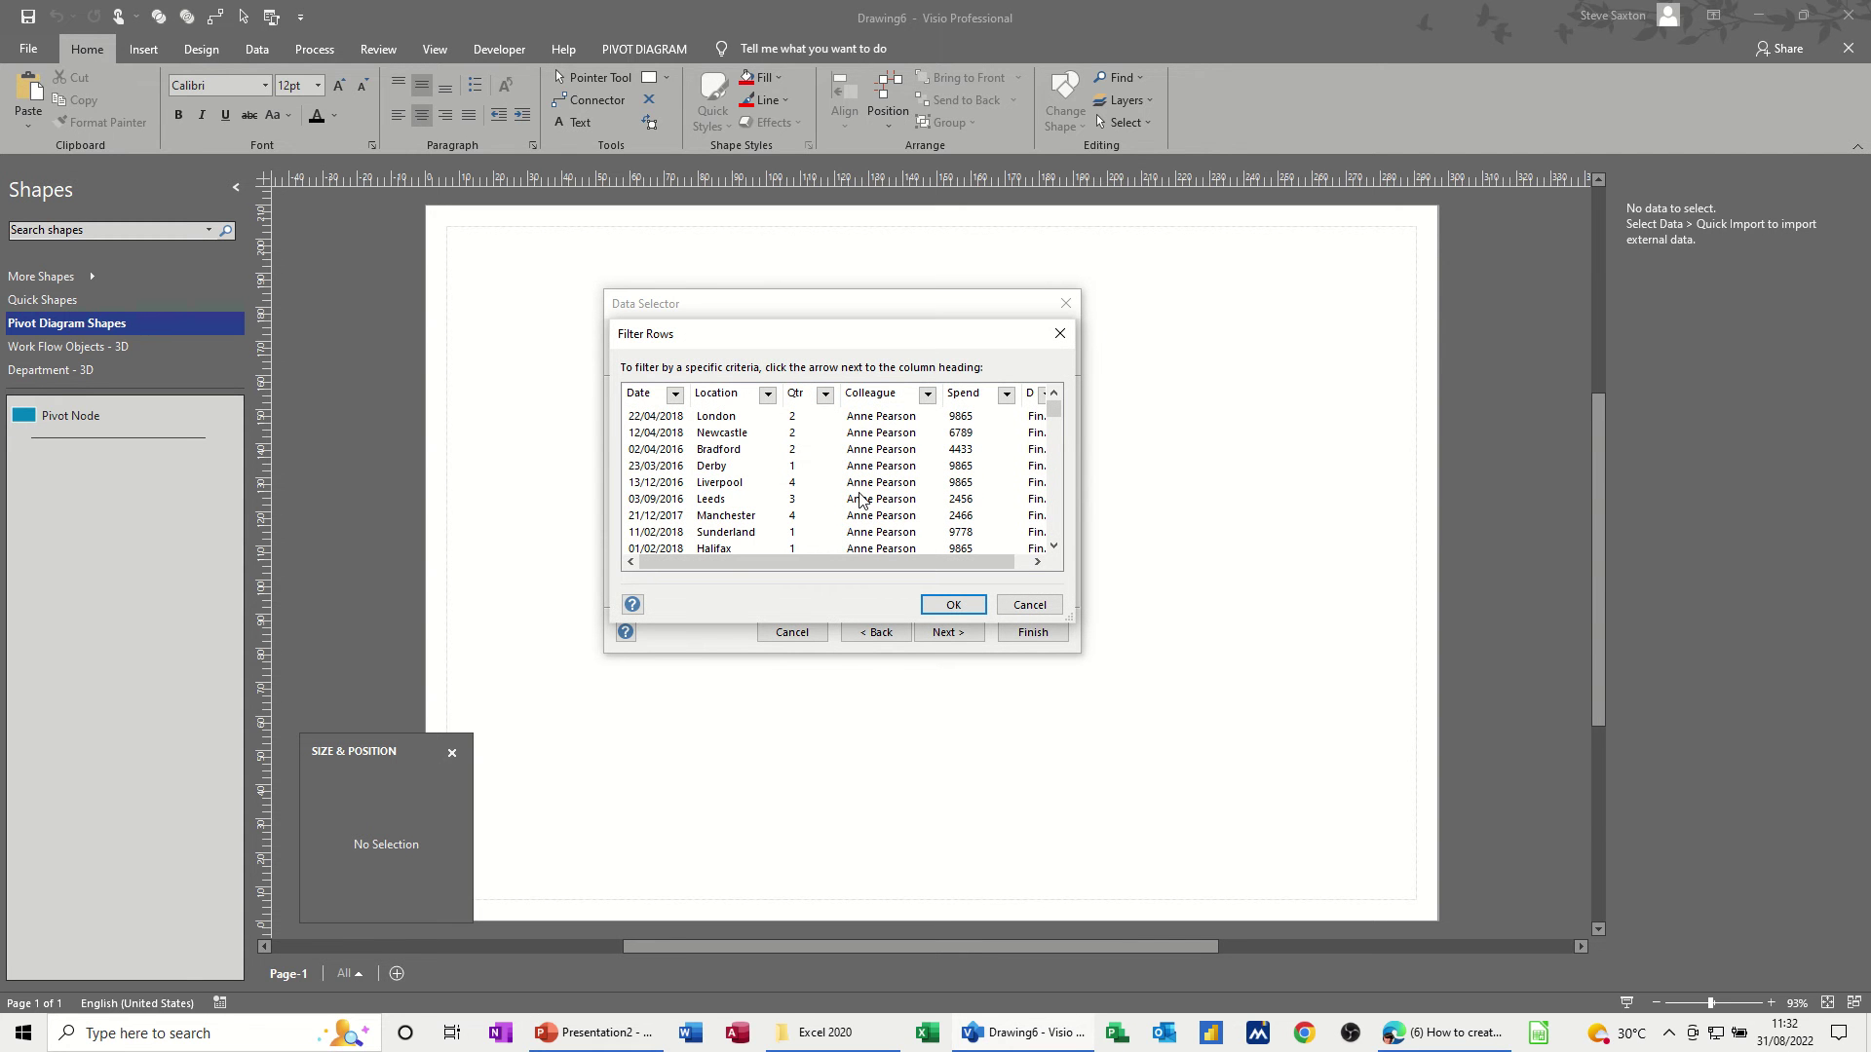
left_click(1023, 604)
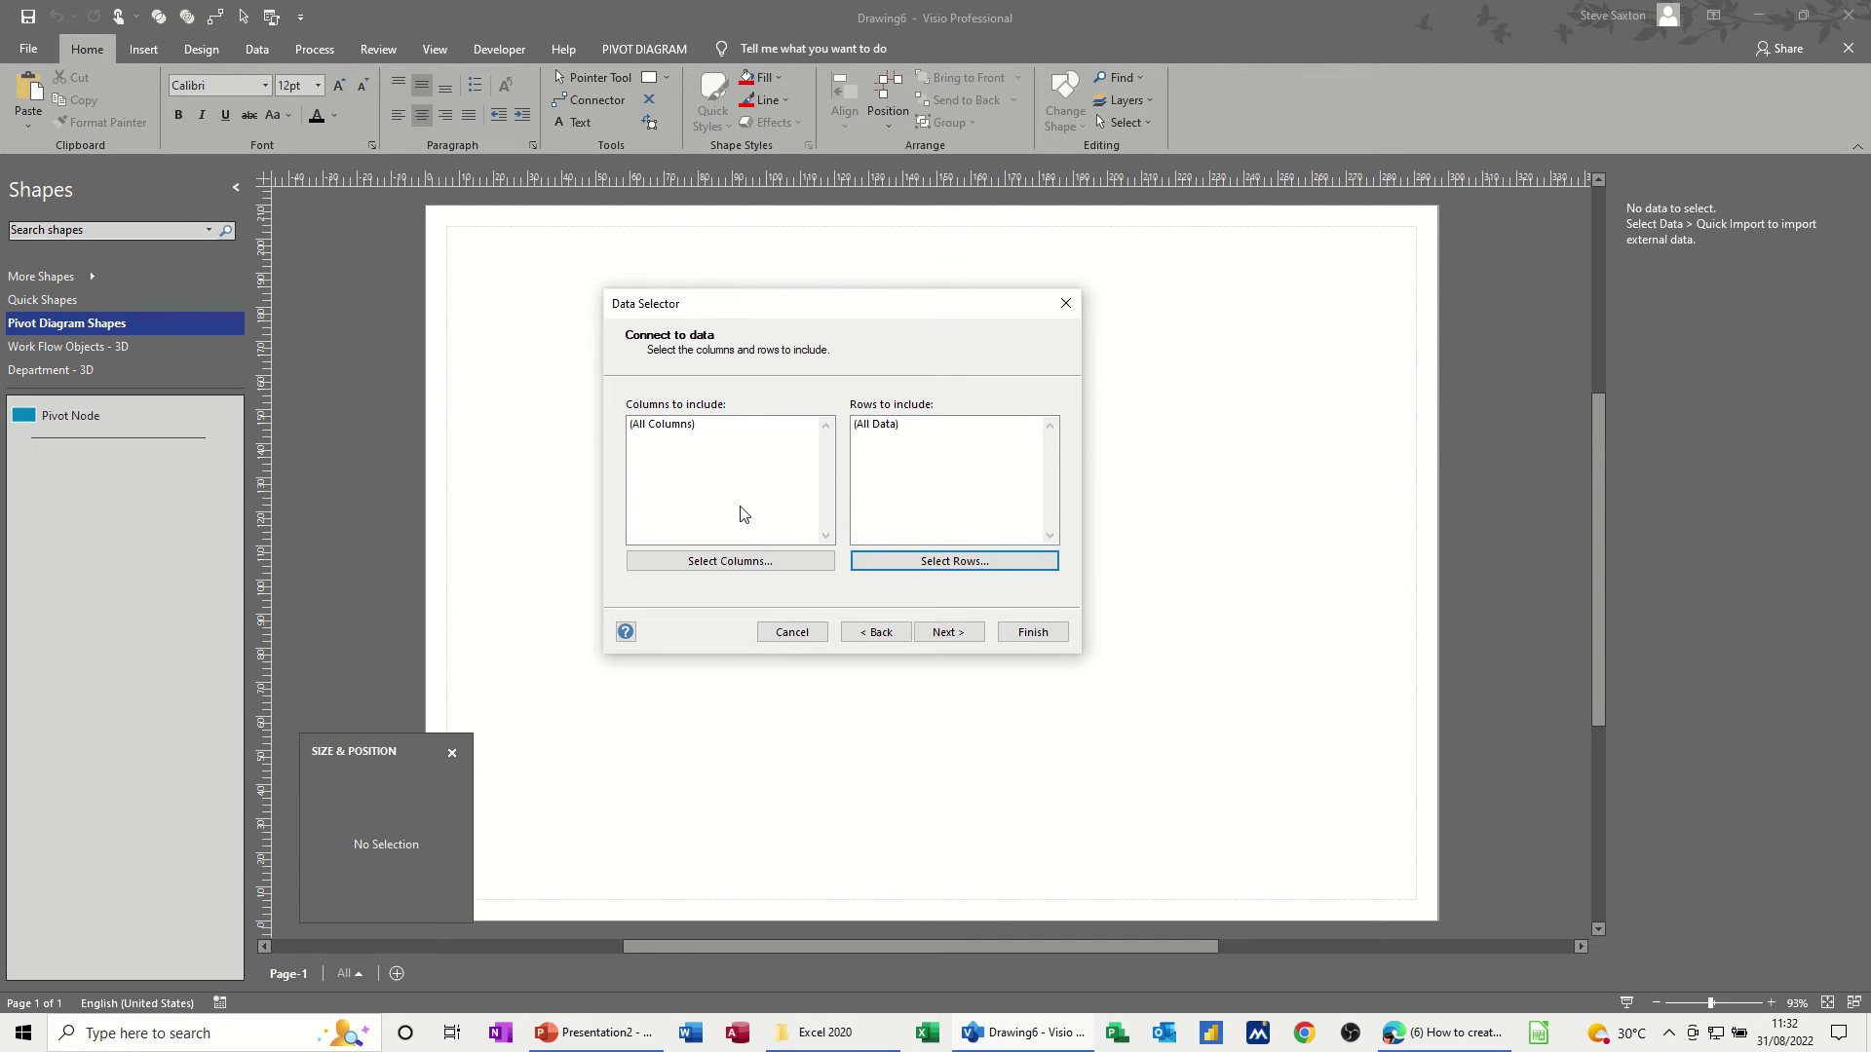
left_click(950, 635)
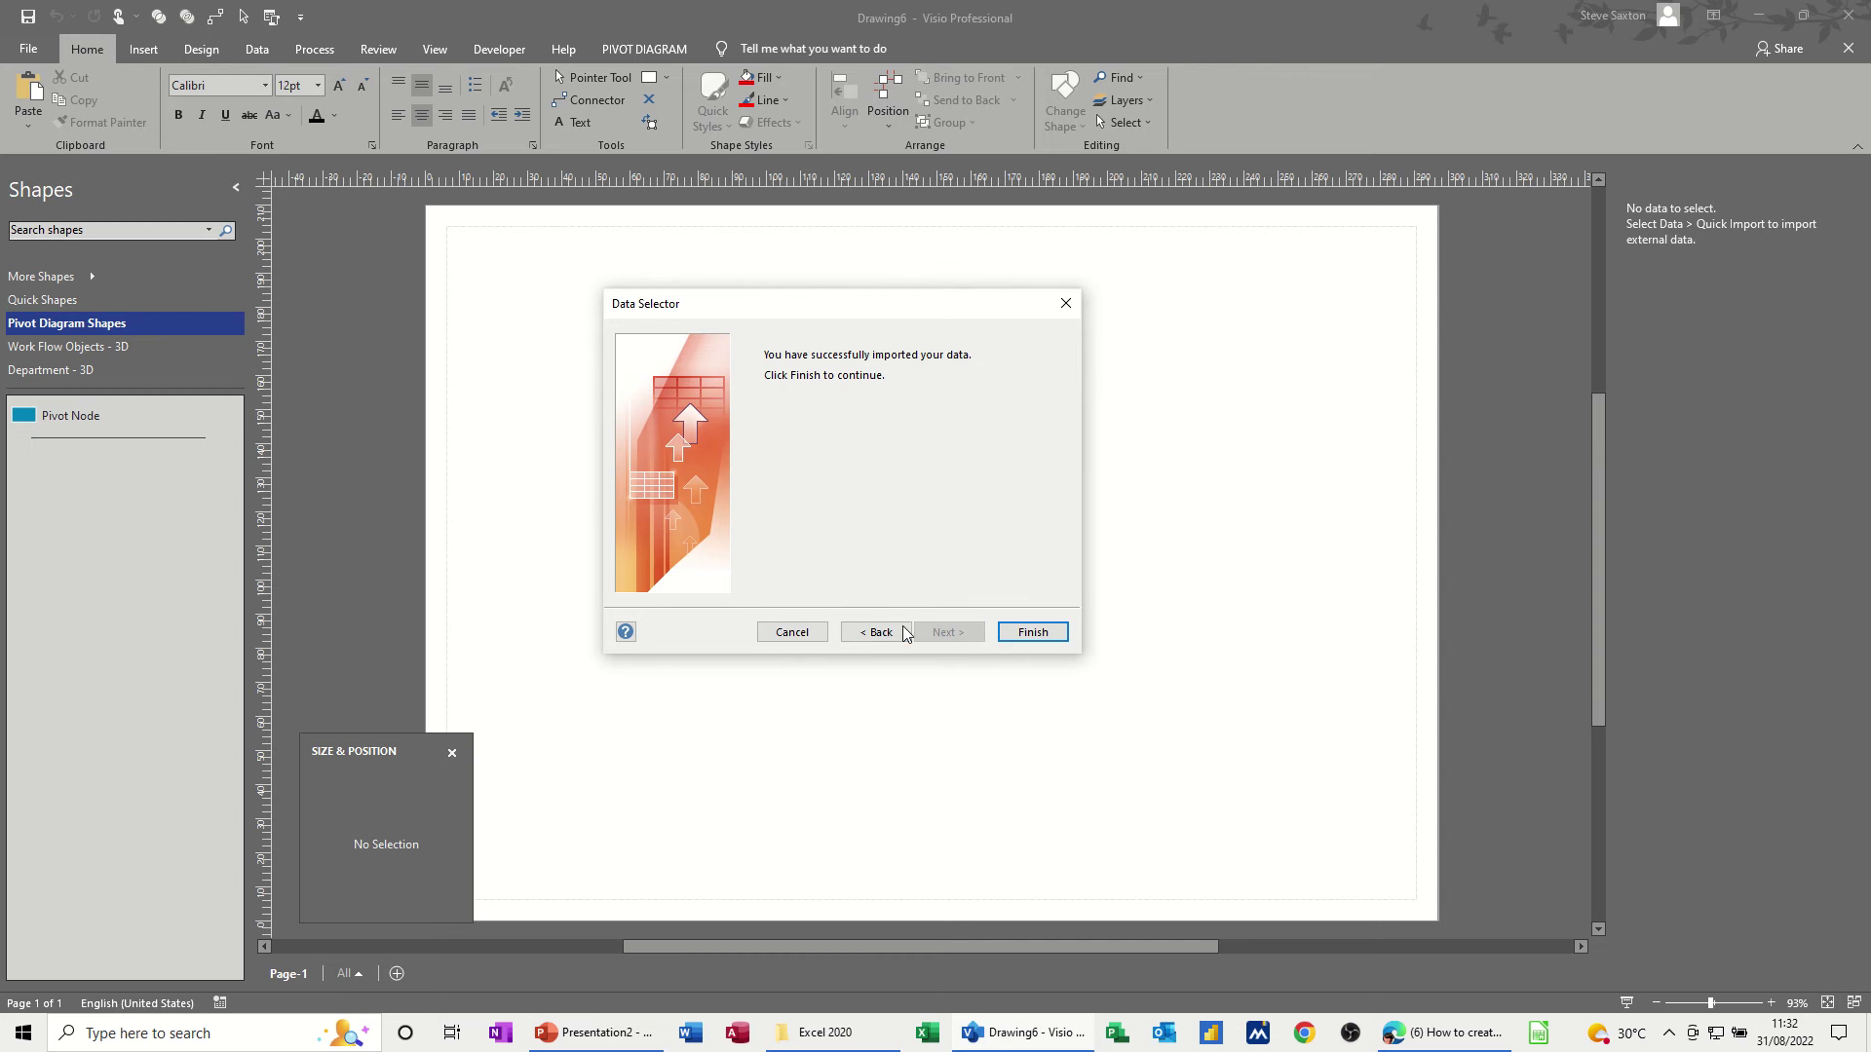
left_click(1028, 631)
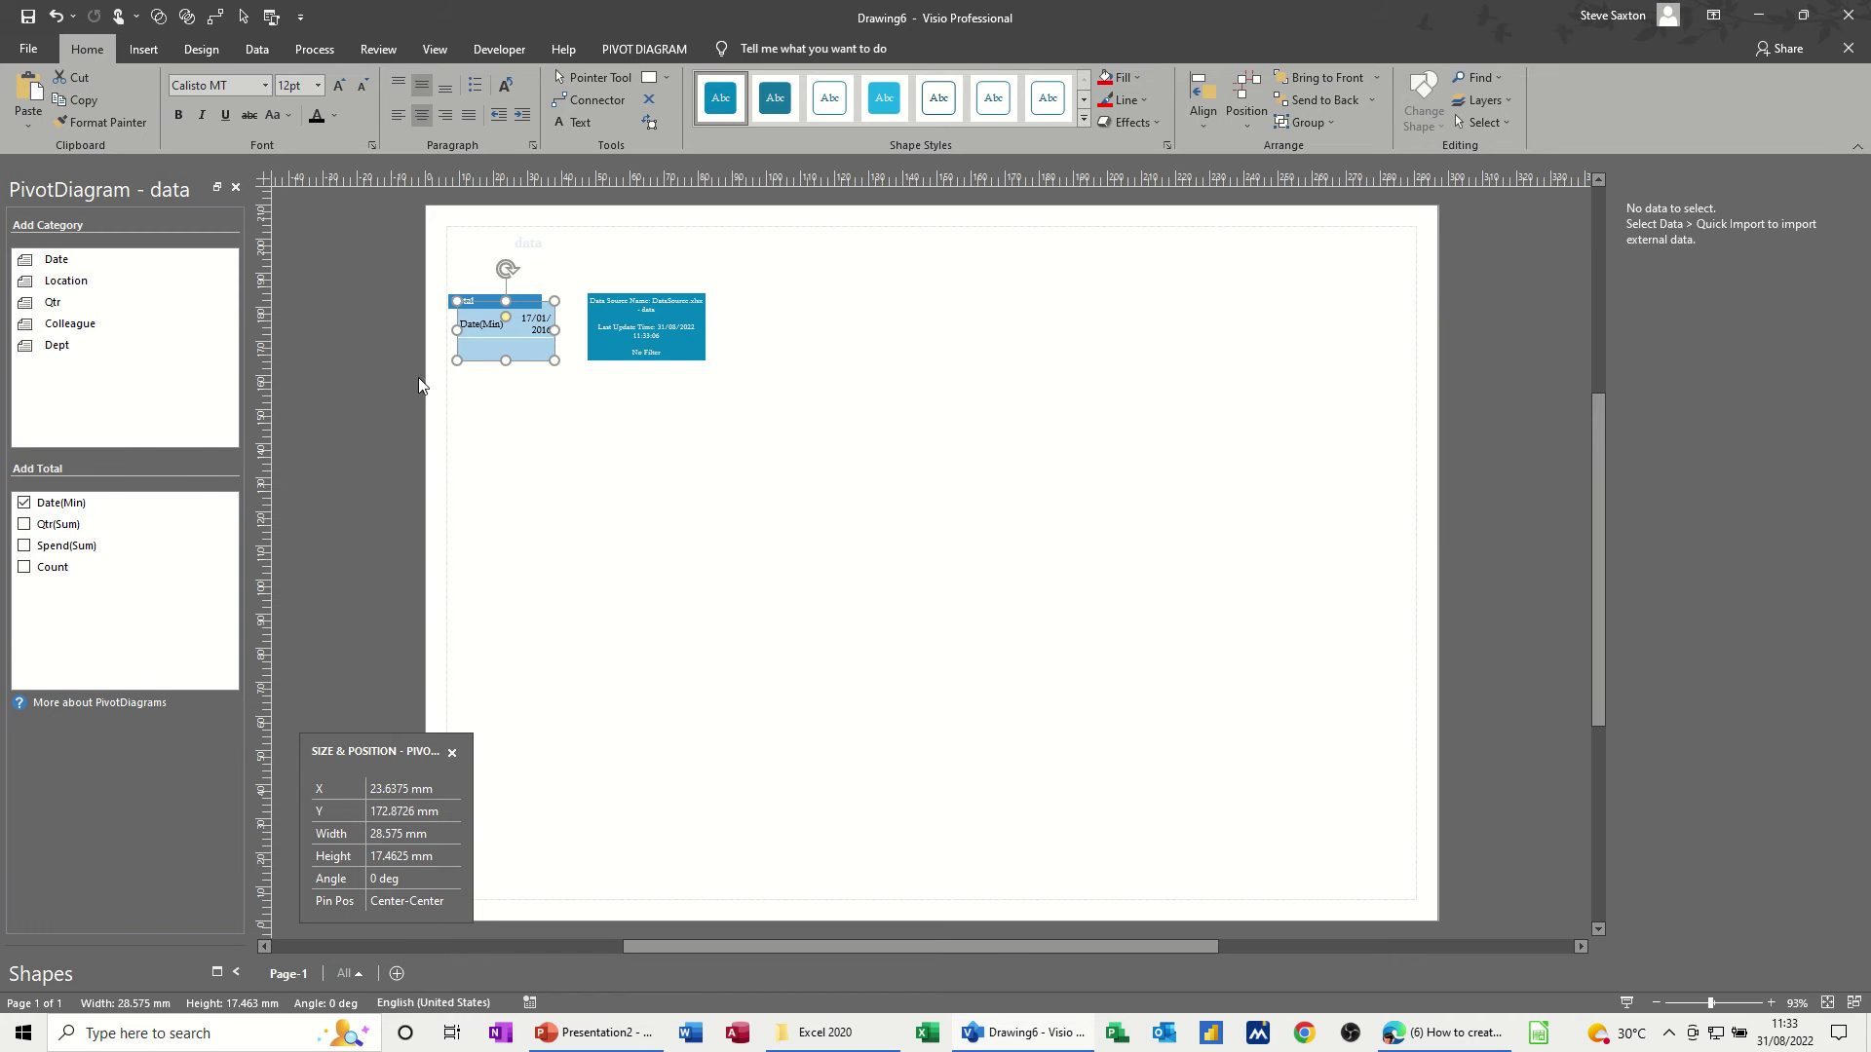
Step: Replace the Total box's Date(Min) total with Spend(Sum)
left_click(25, 503)
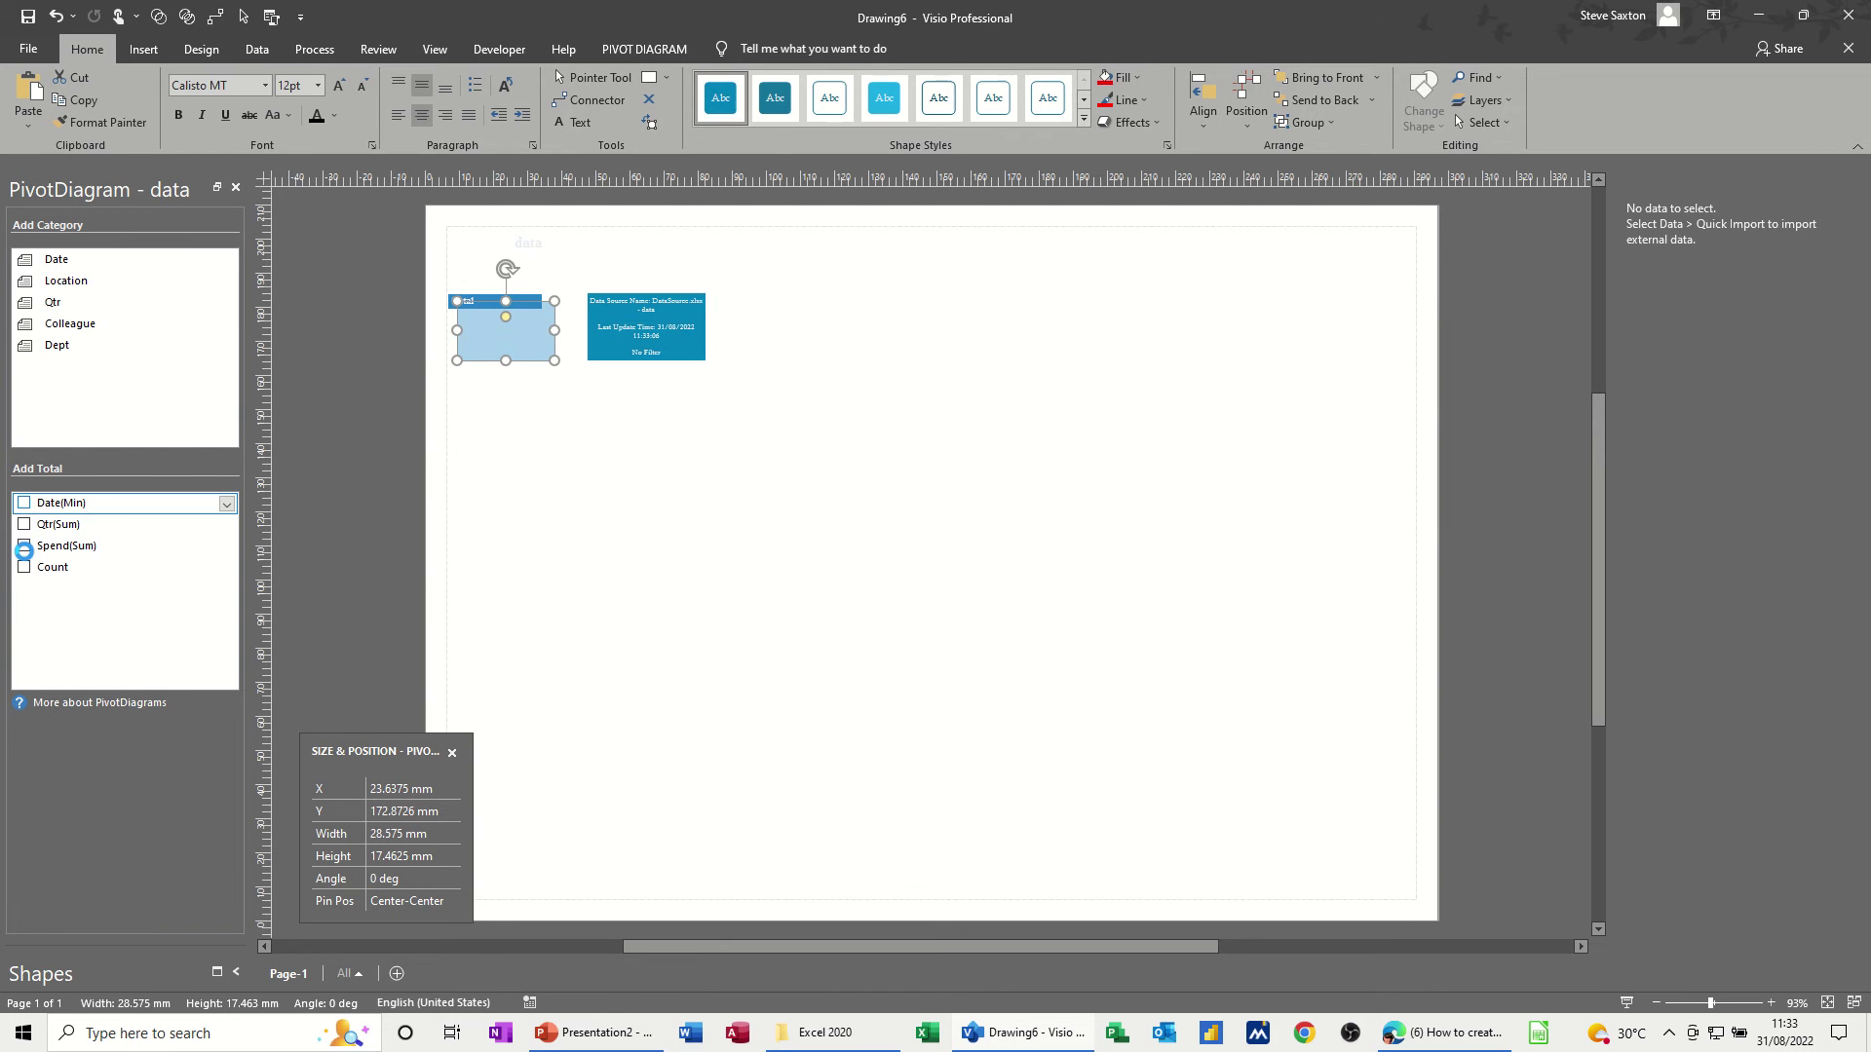
left_click(24, 546)
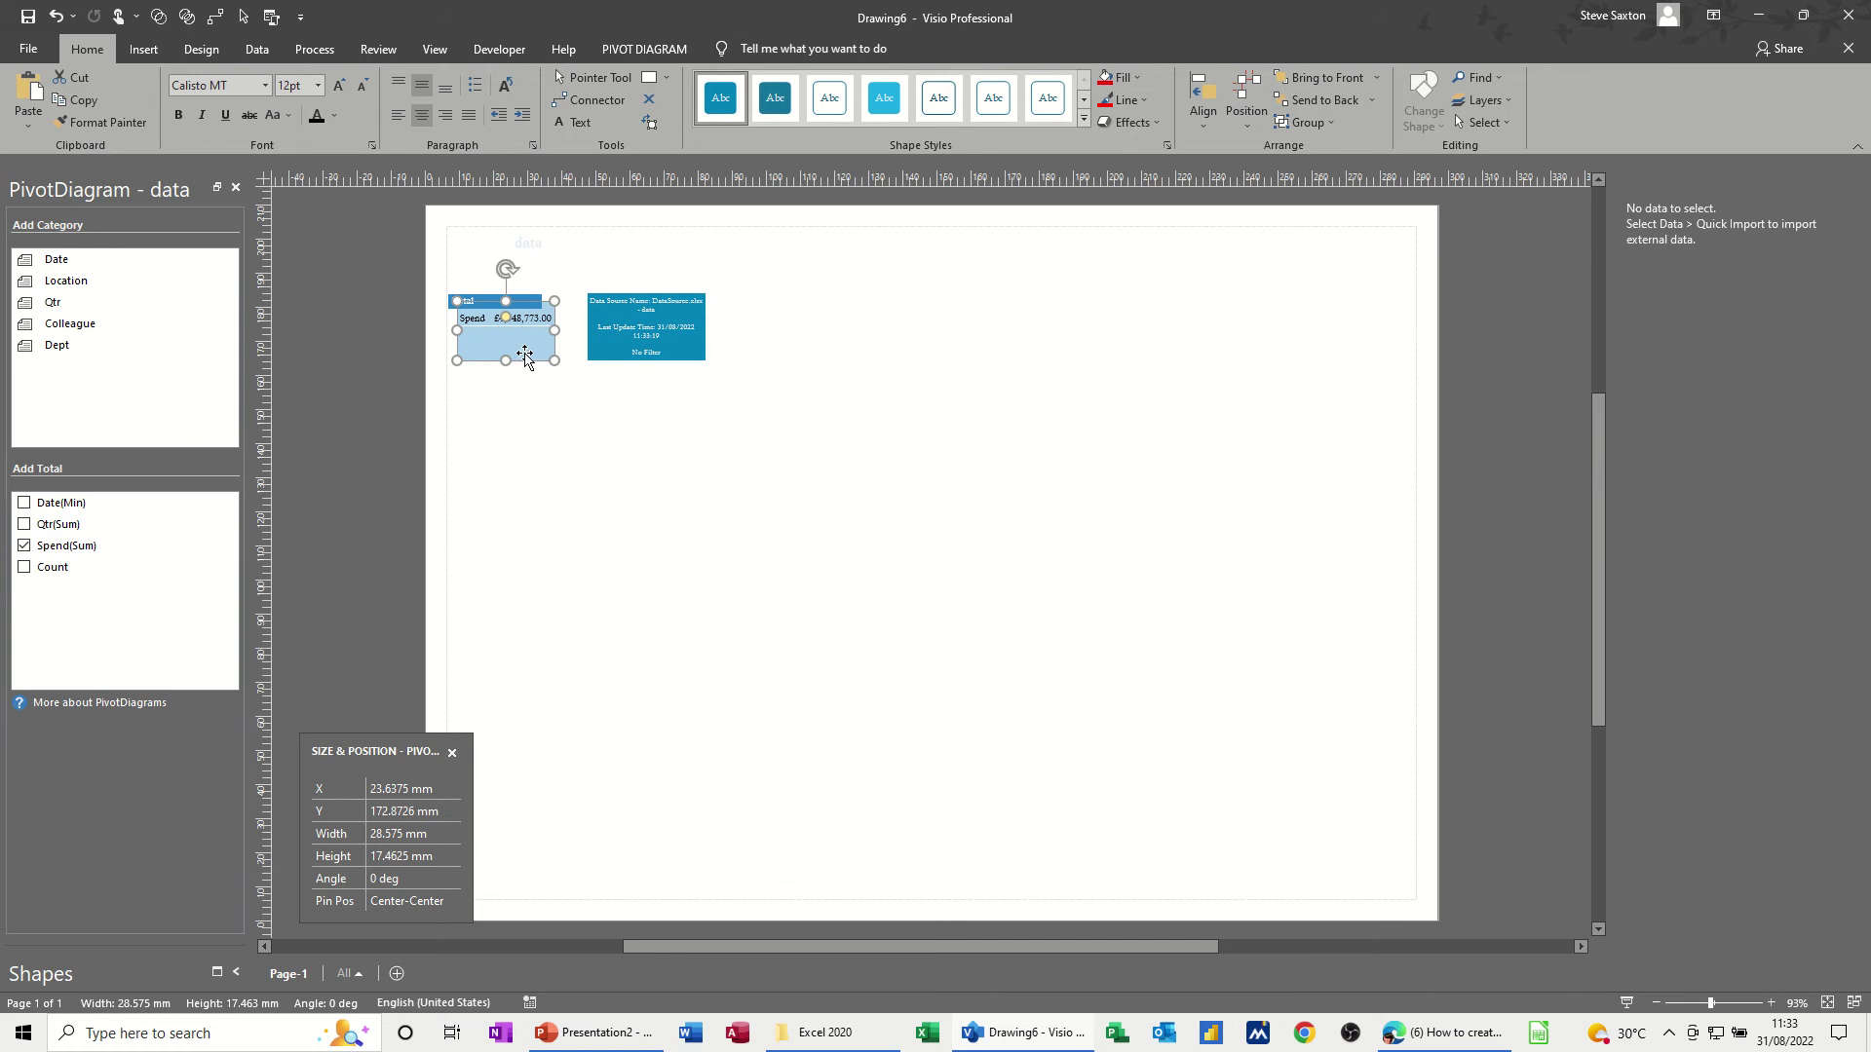
left_click(644, 400)
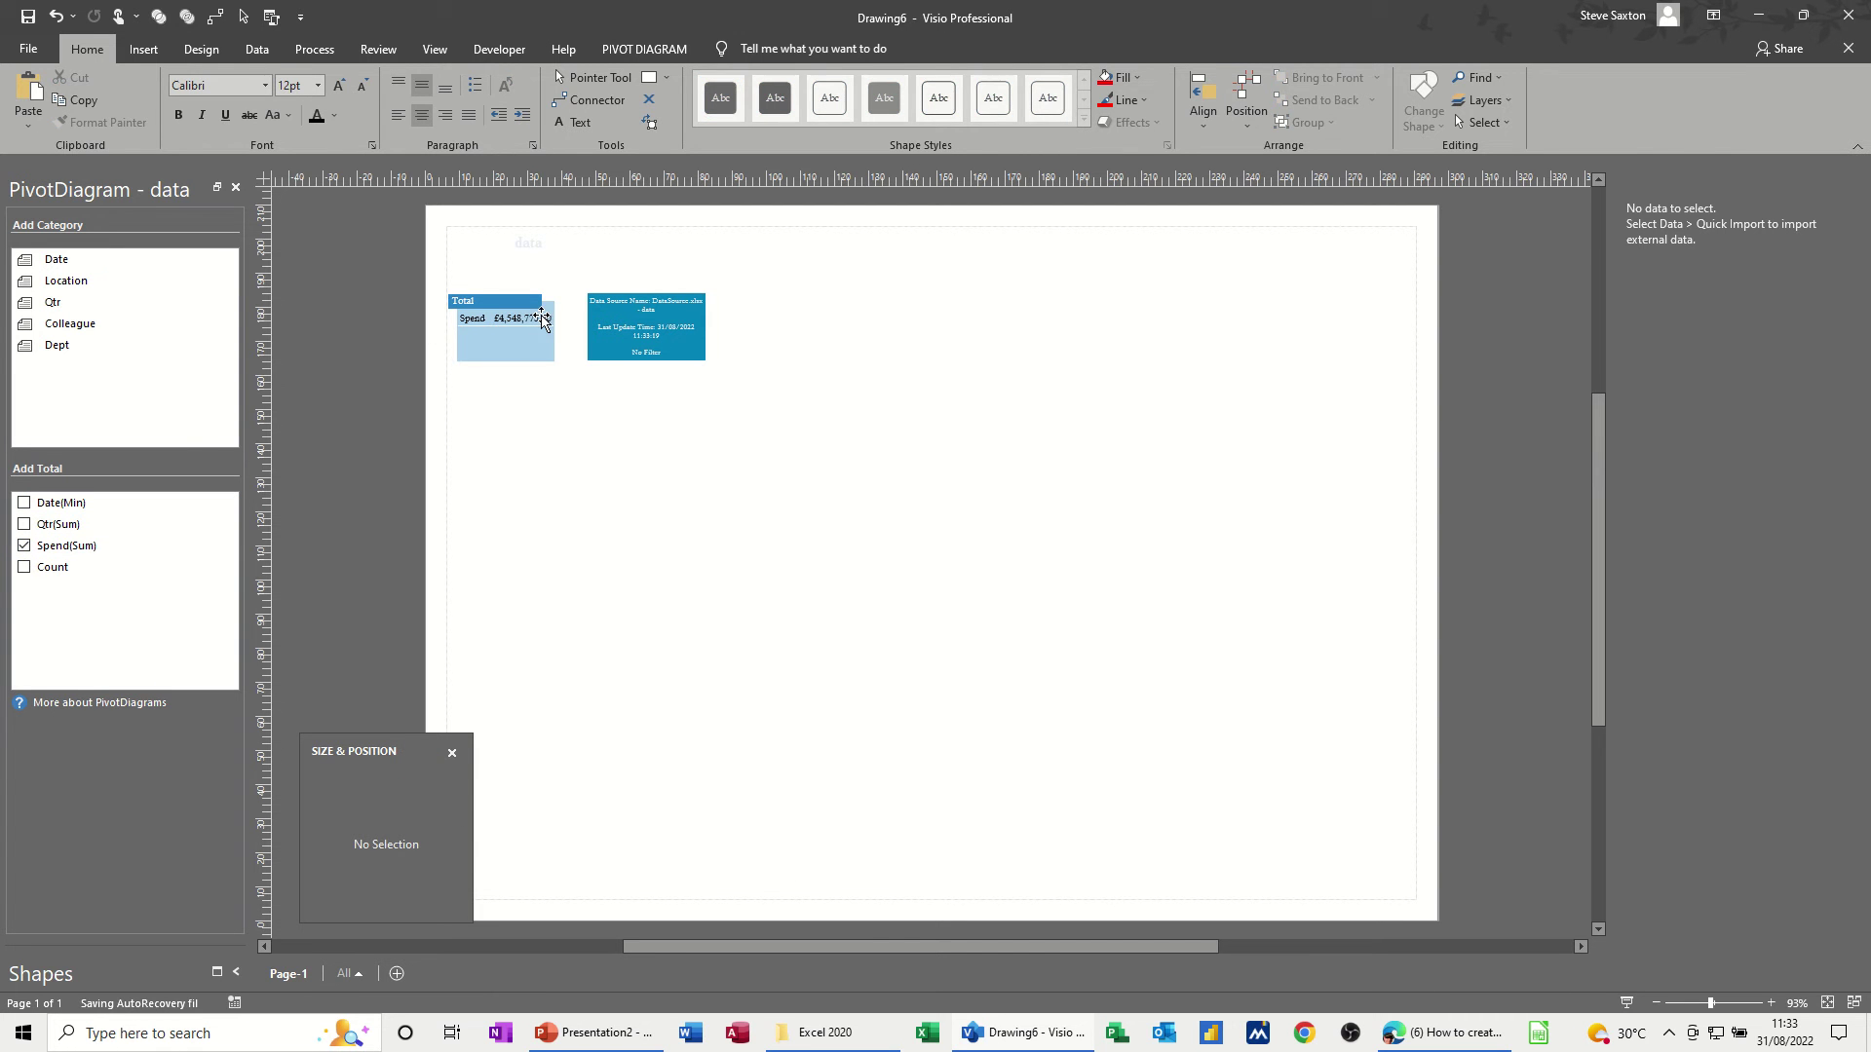
left_click(510, 331)
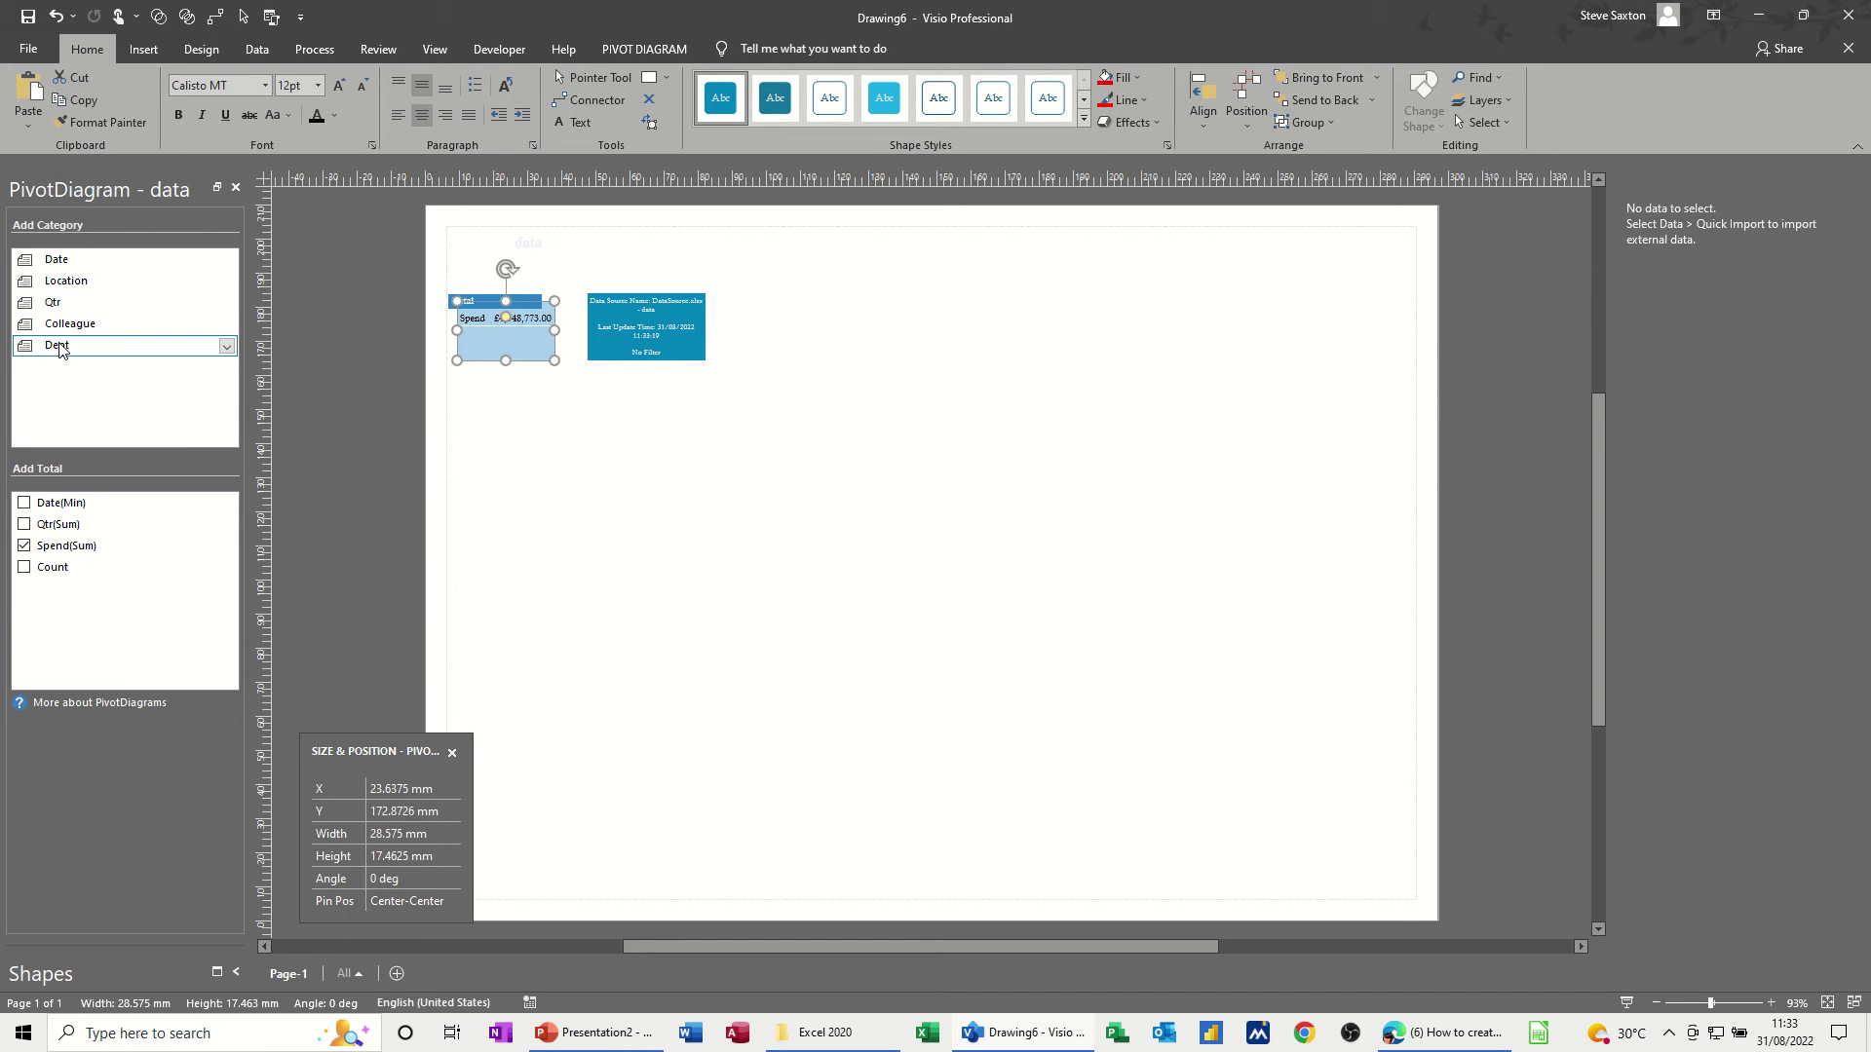
Step: Add the Dept category so Total branches into seven department boxes, Customer Service through Sales
left_click(58, 347)
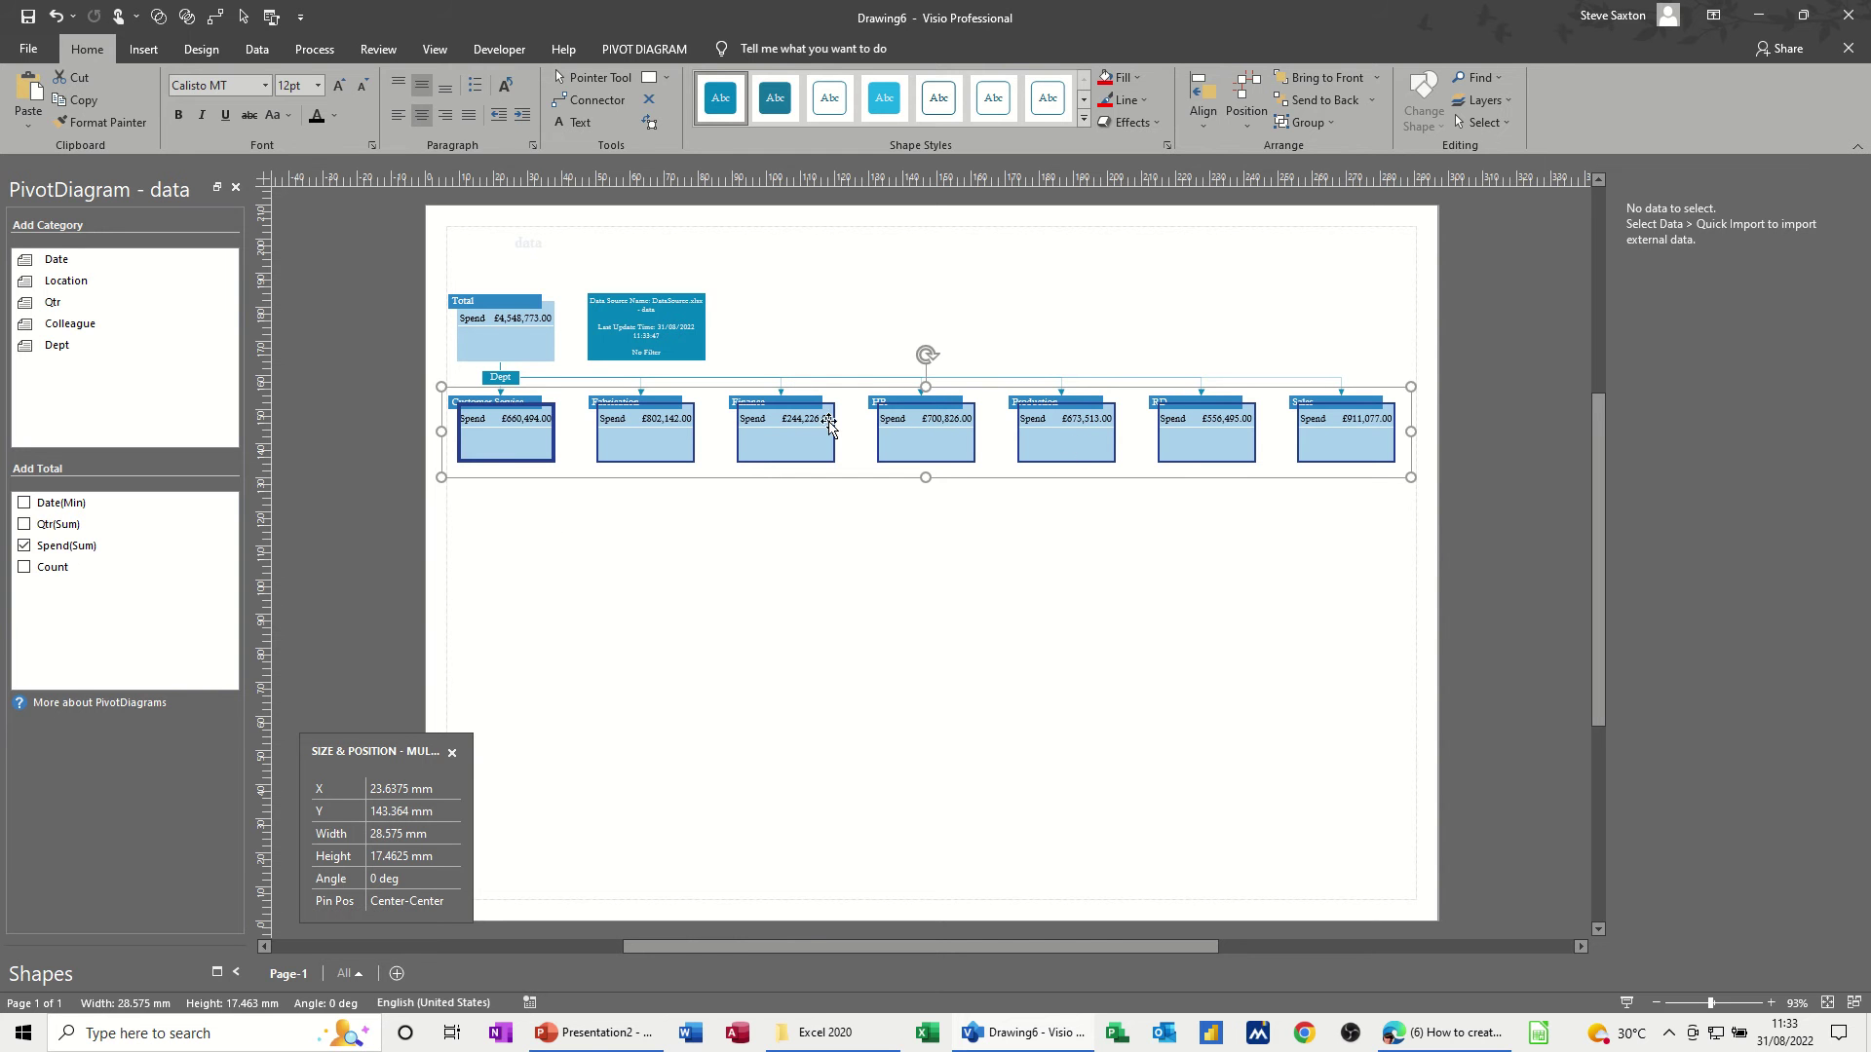
left_click(580, 571)
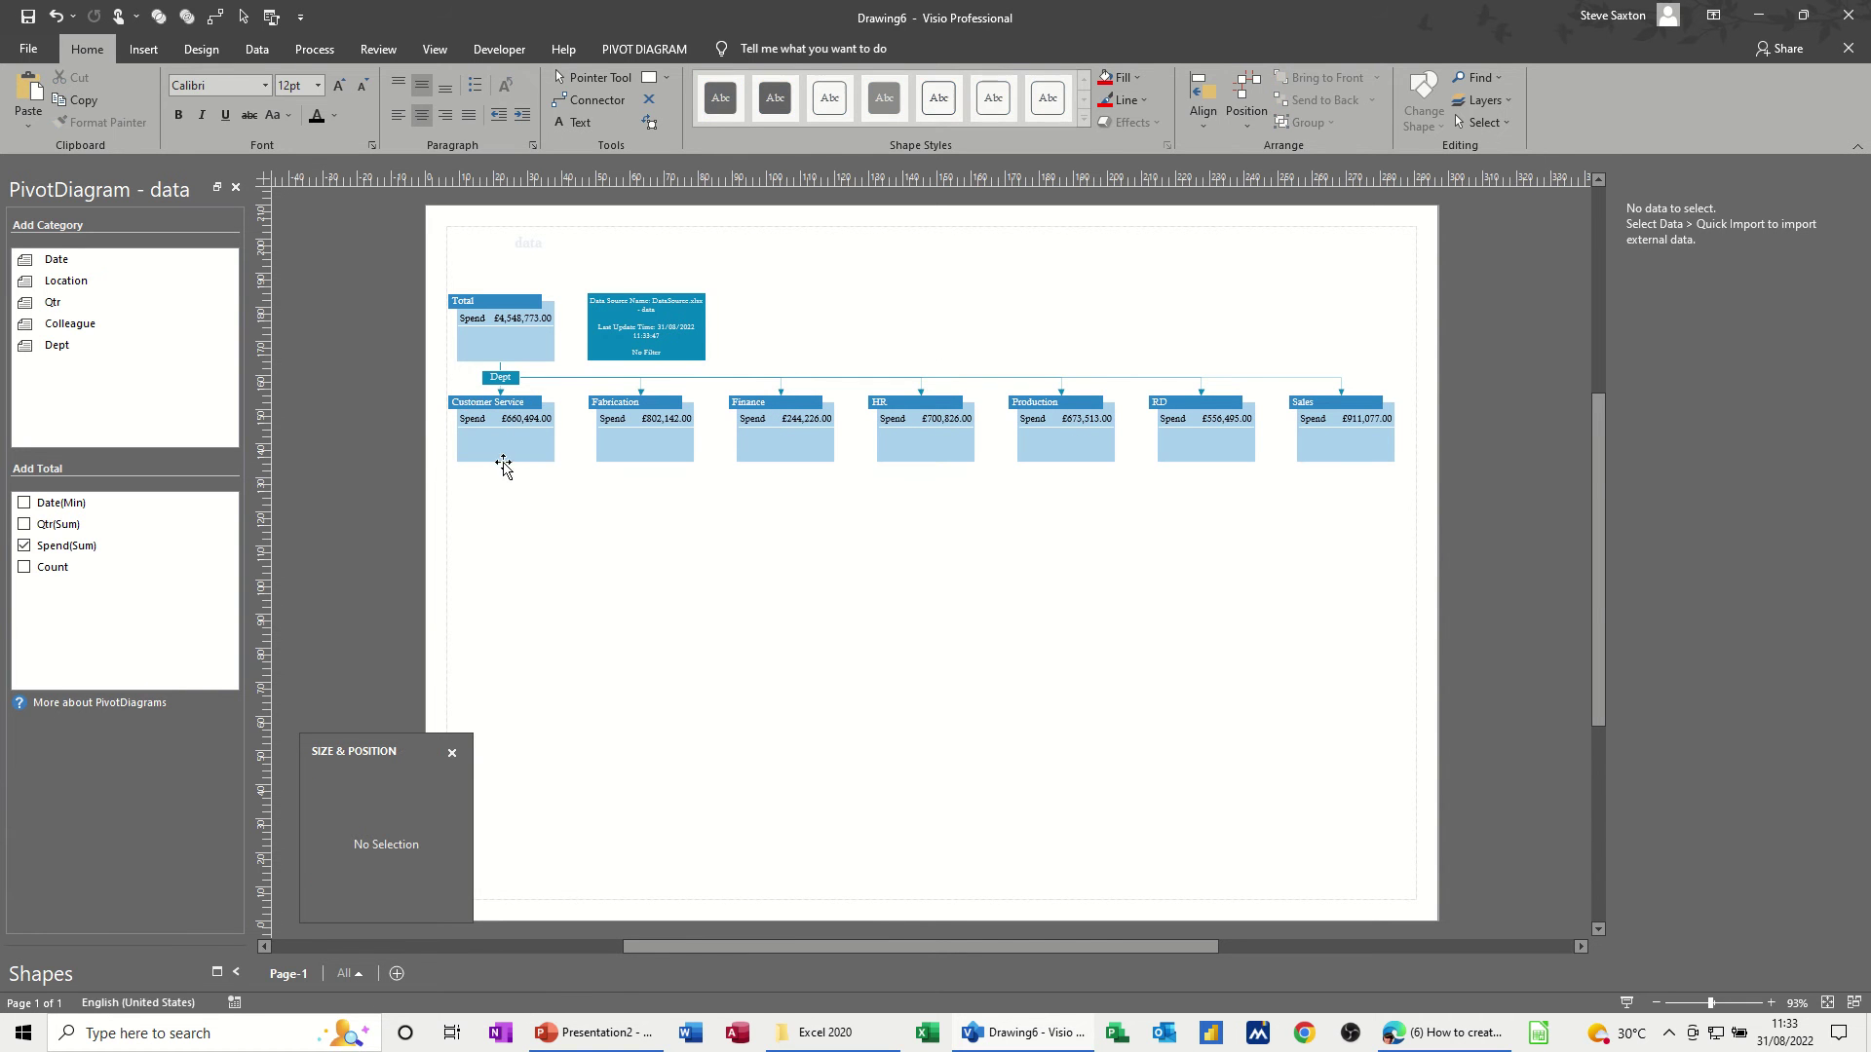
Step: Try Top alignment on the pivot layout, then undo it to keep departments in one row
left_click(499, 347)
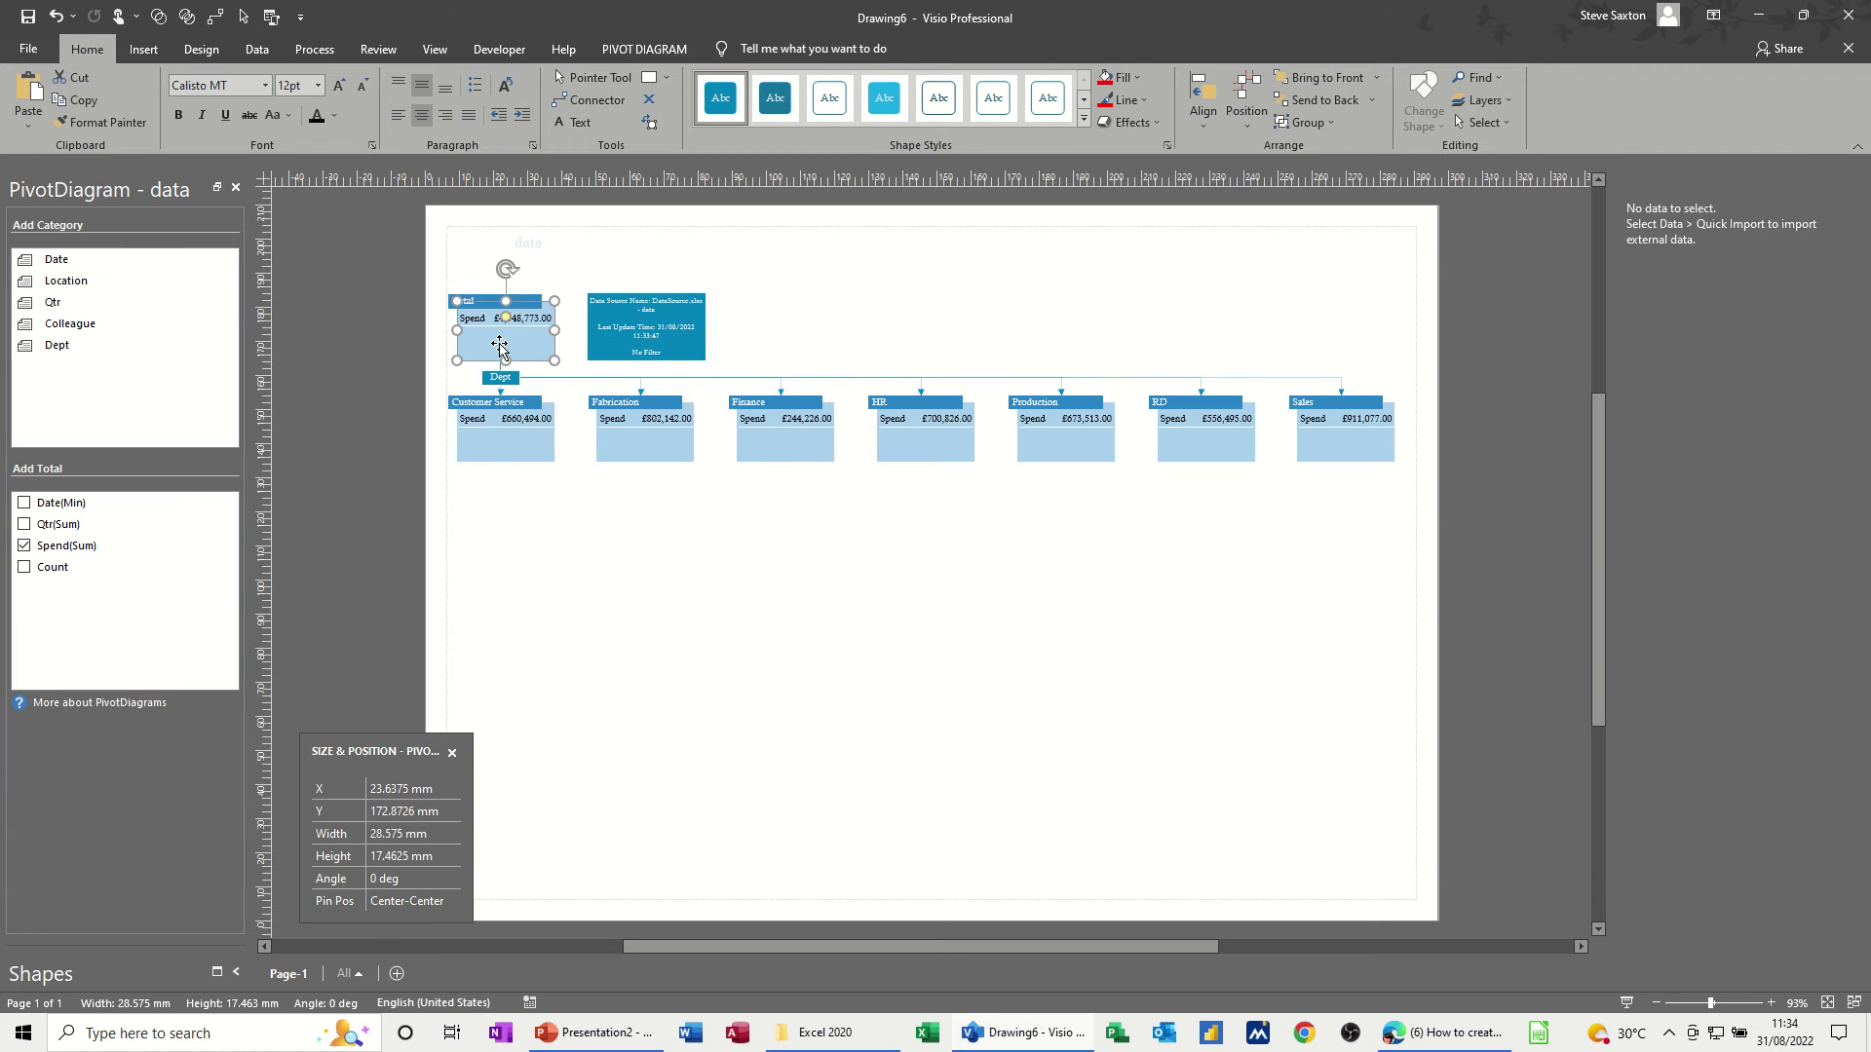
left_click(635, 50)
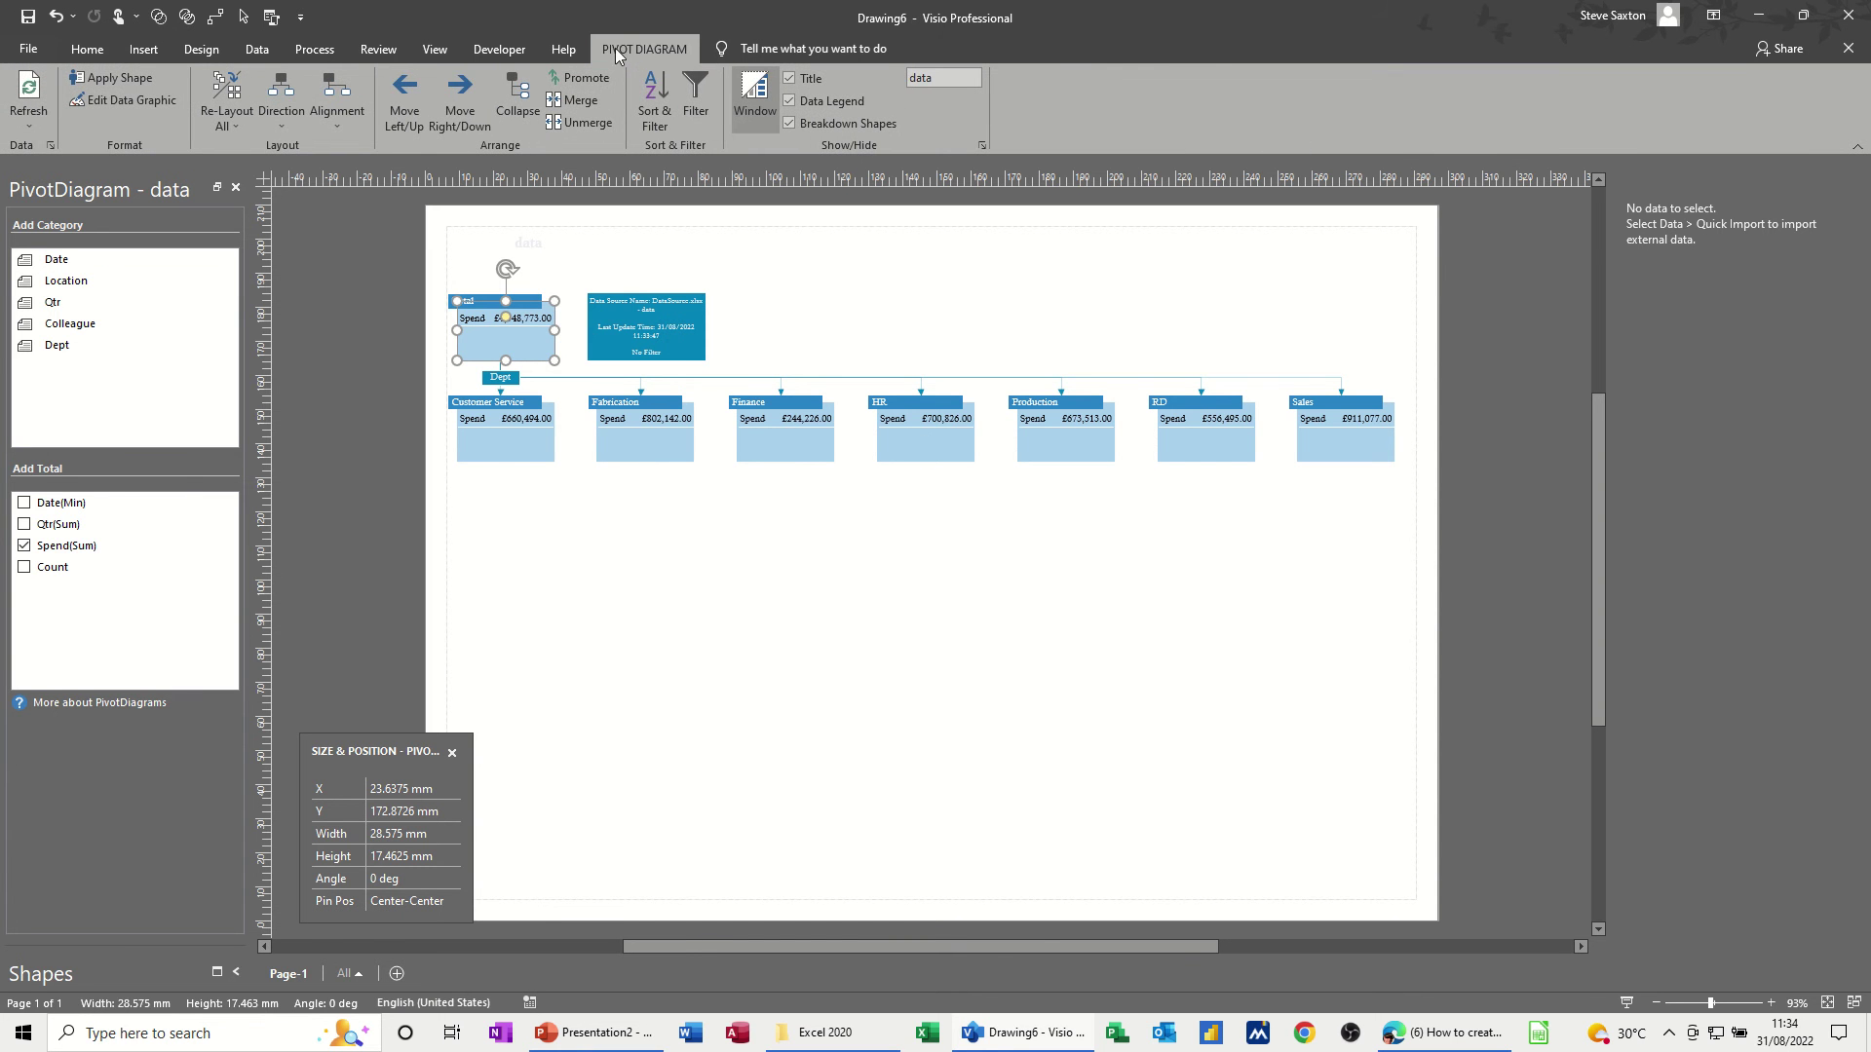
left_click(337, 126)
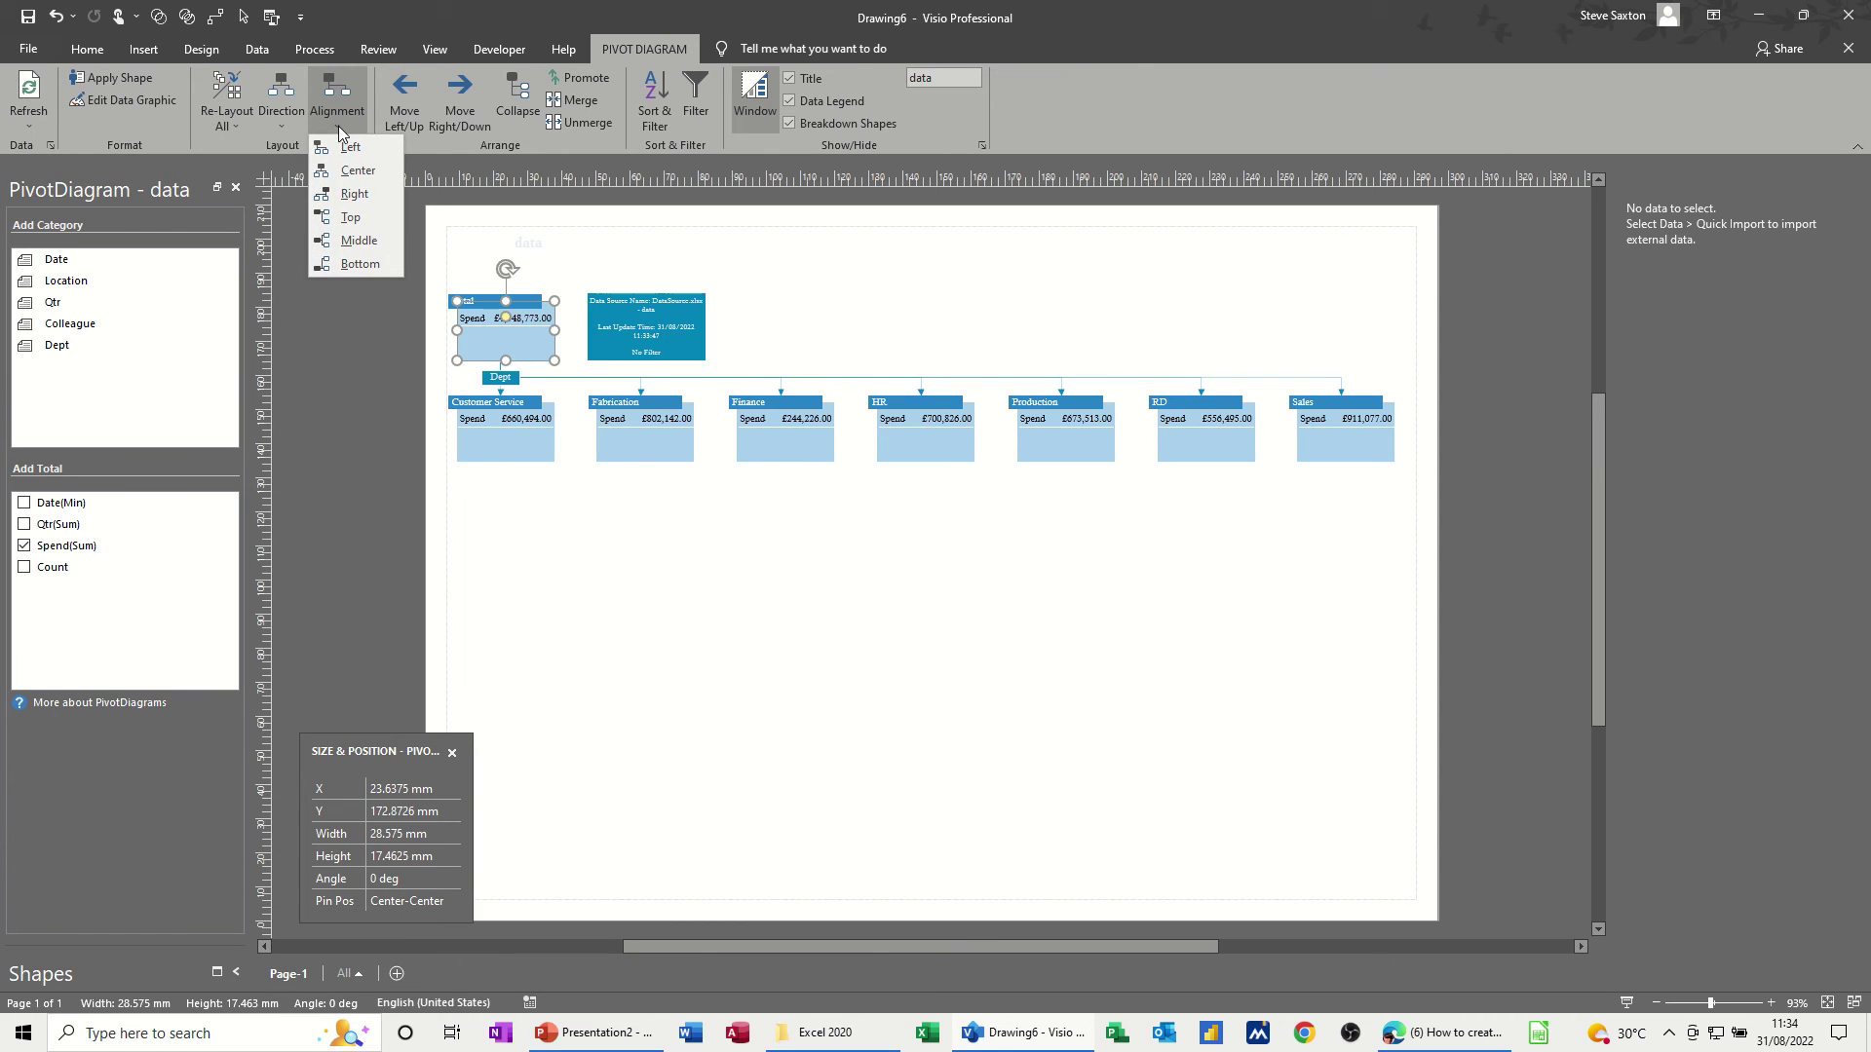
left_click(350, 219)
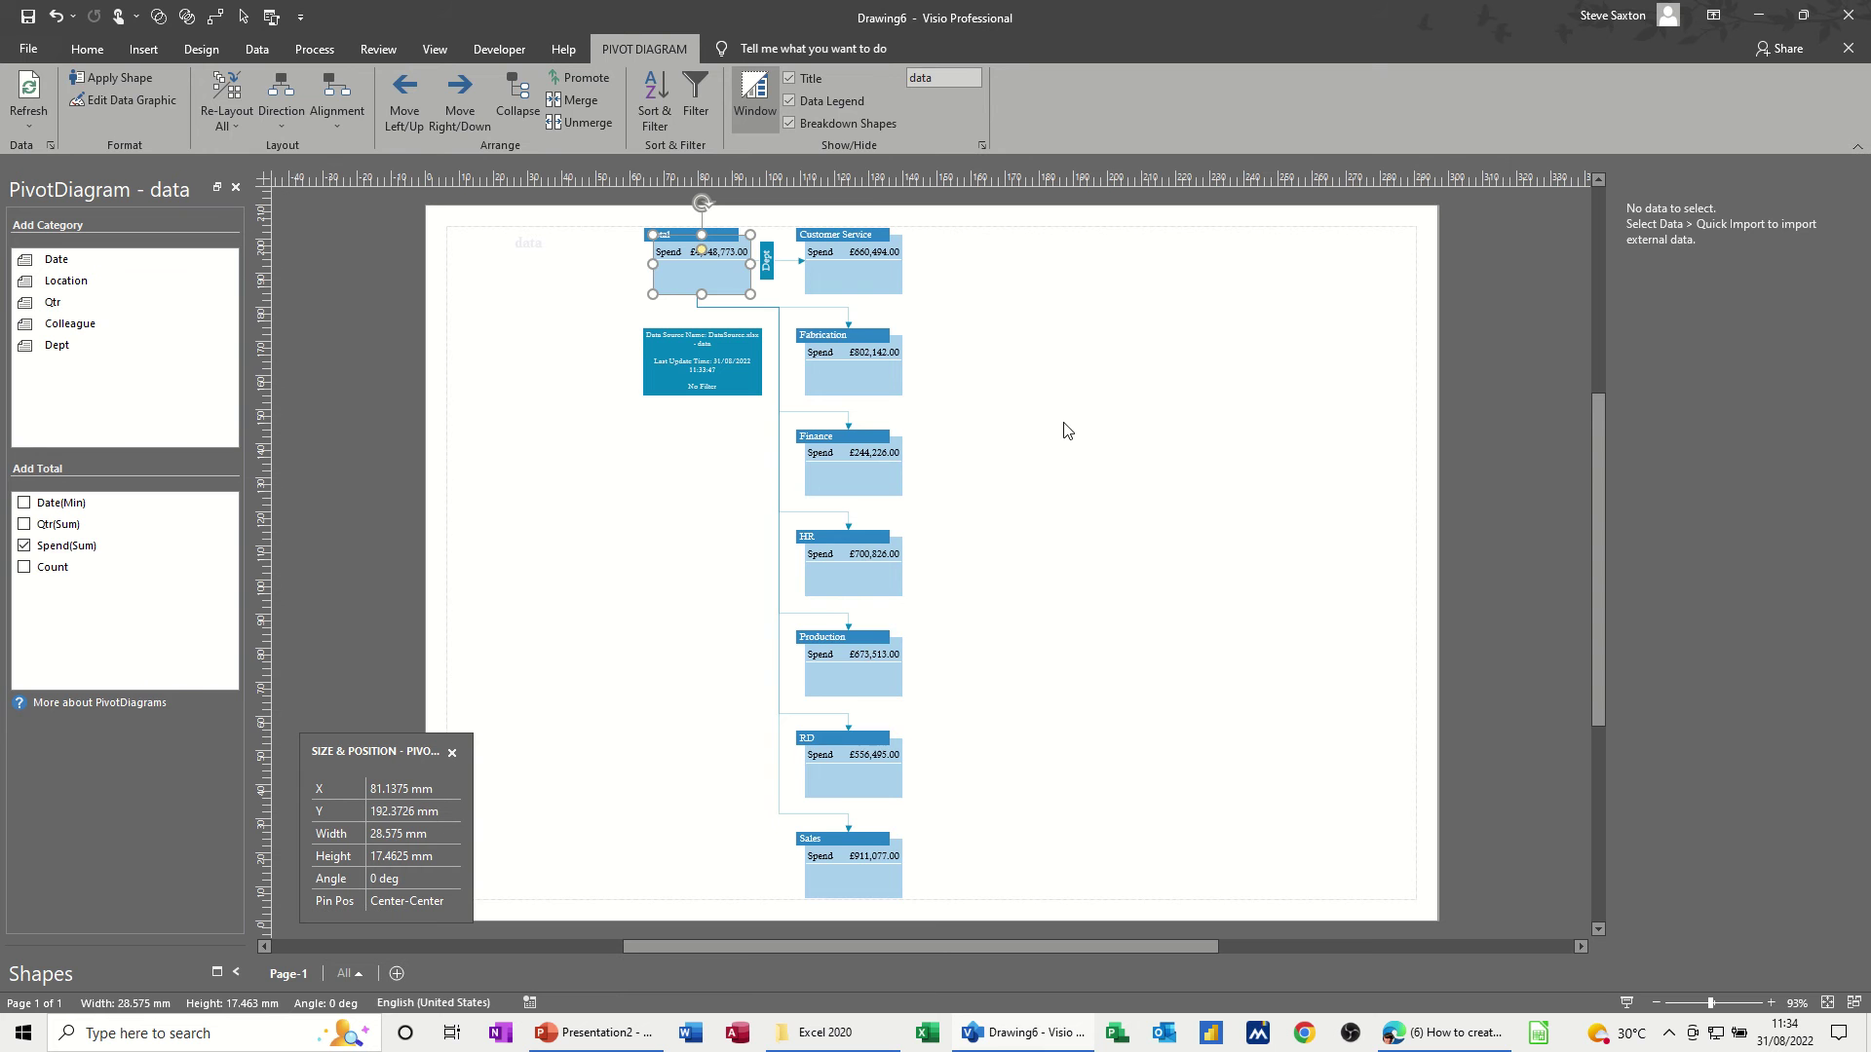
key("ctrl+z")
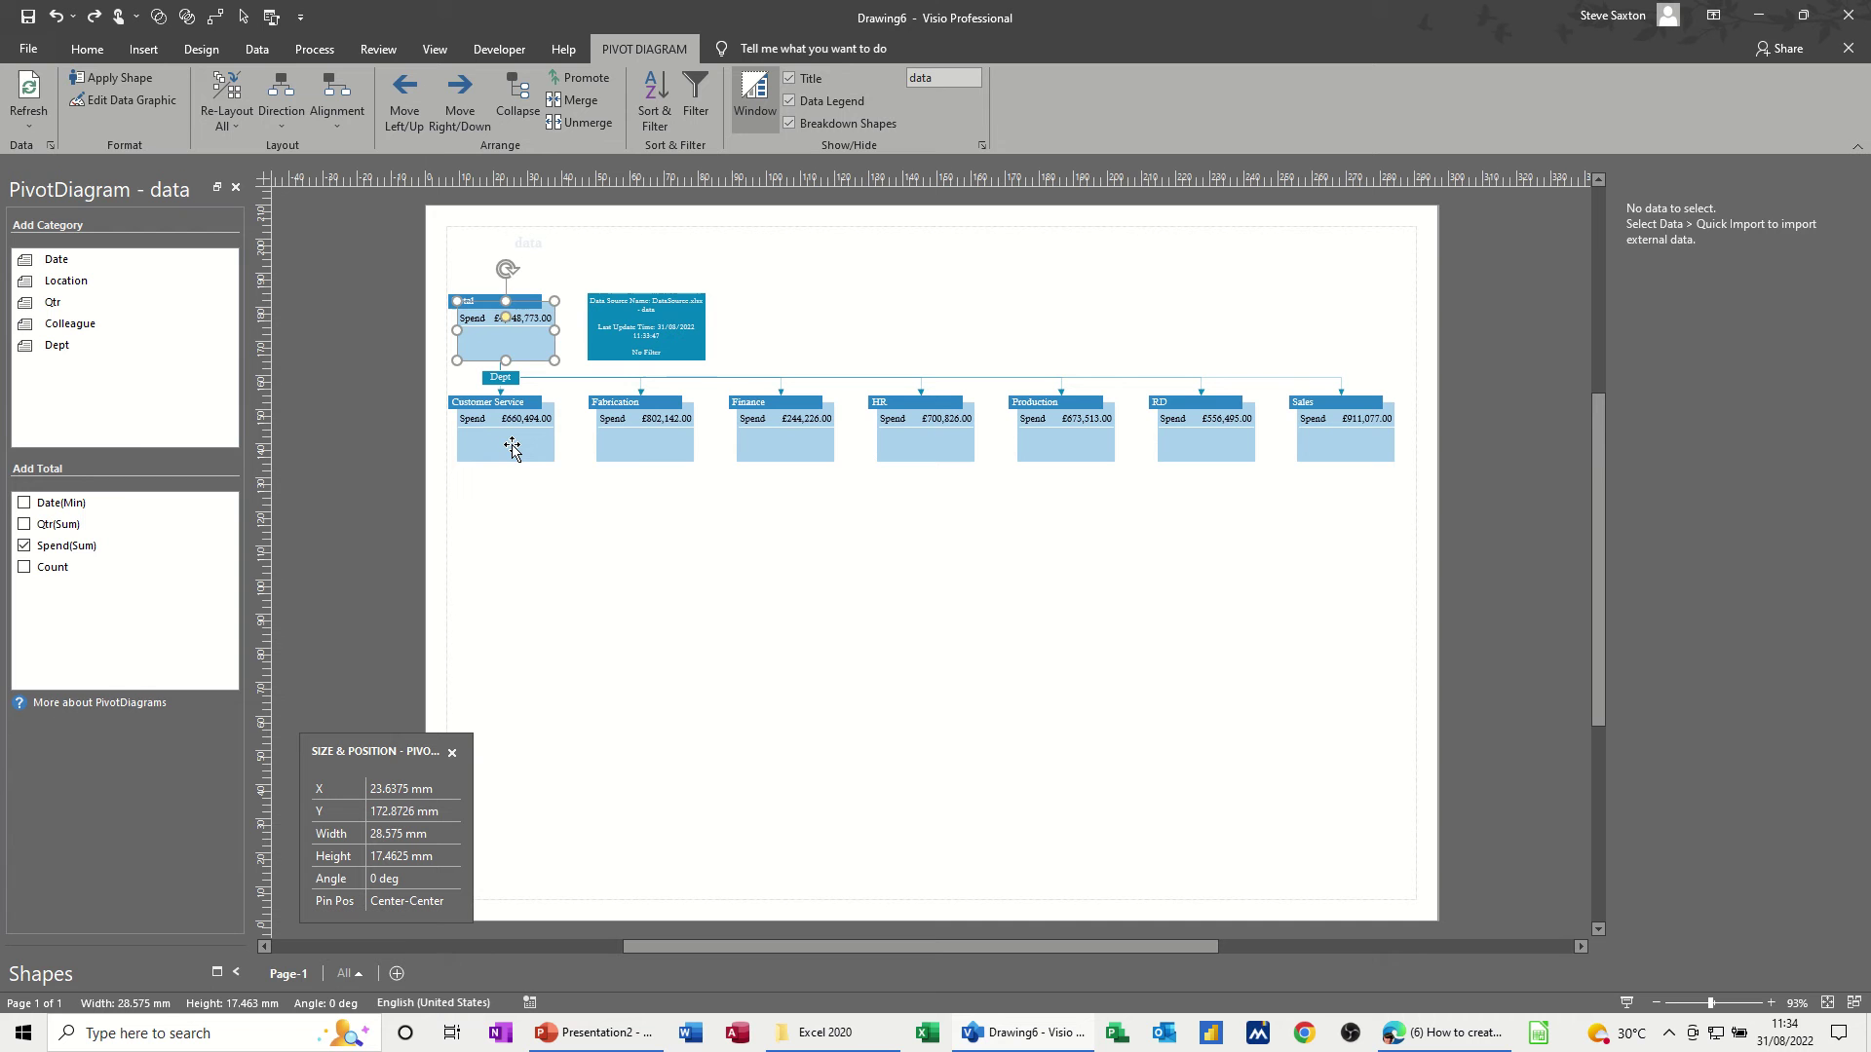
Step: Break both the Customer Service and HR department nodes down by Colleague
left_click(514, 450)
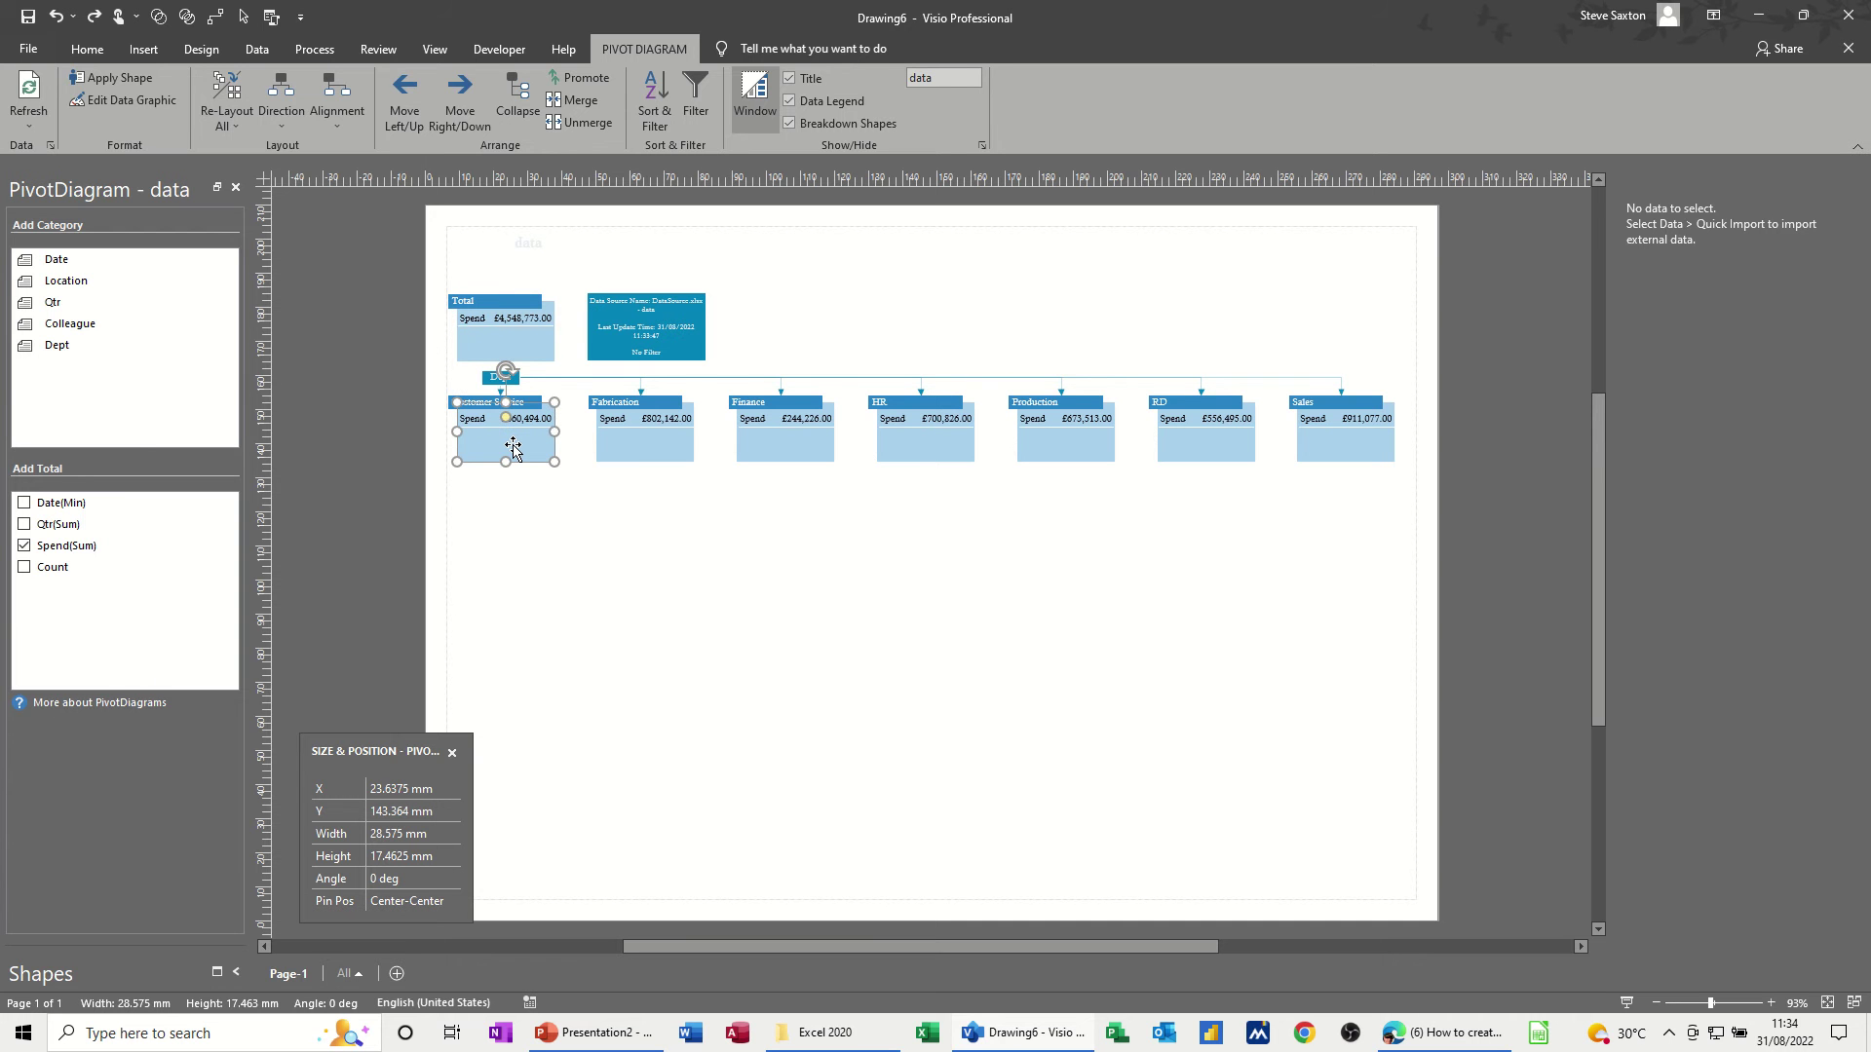
left_click(80, 327)
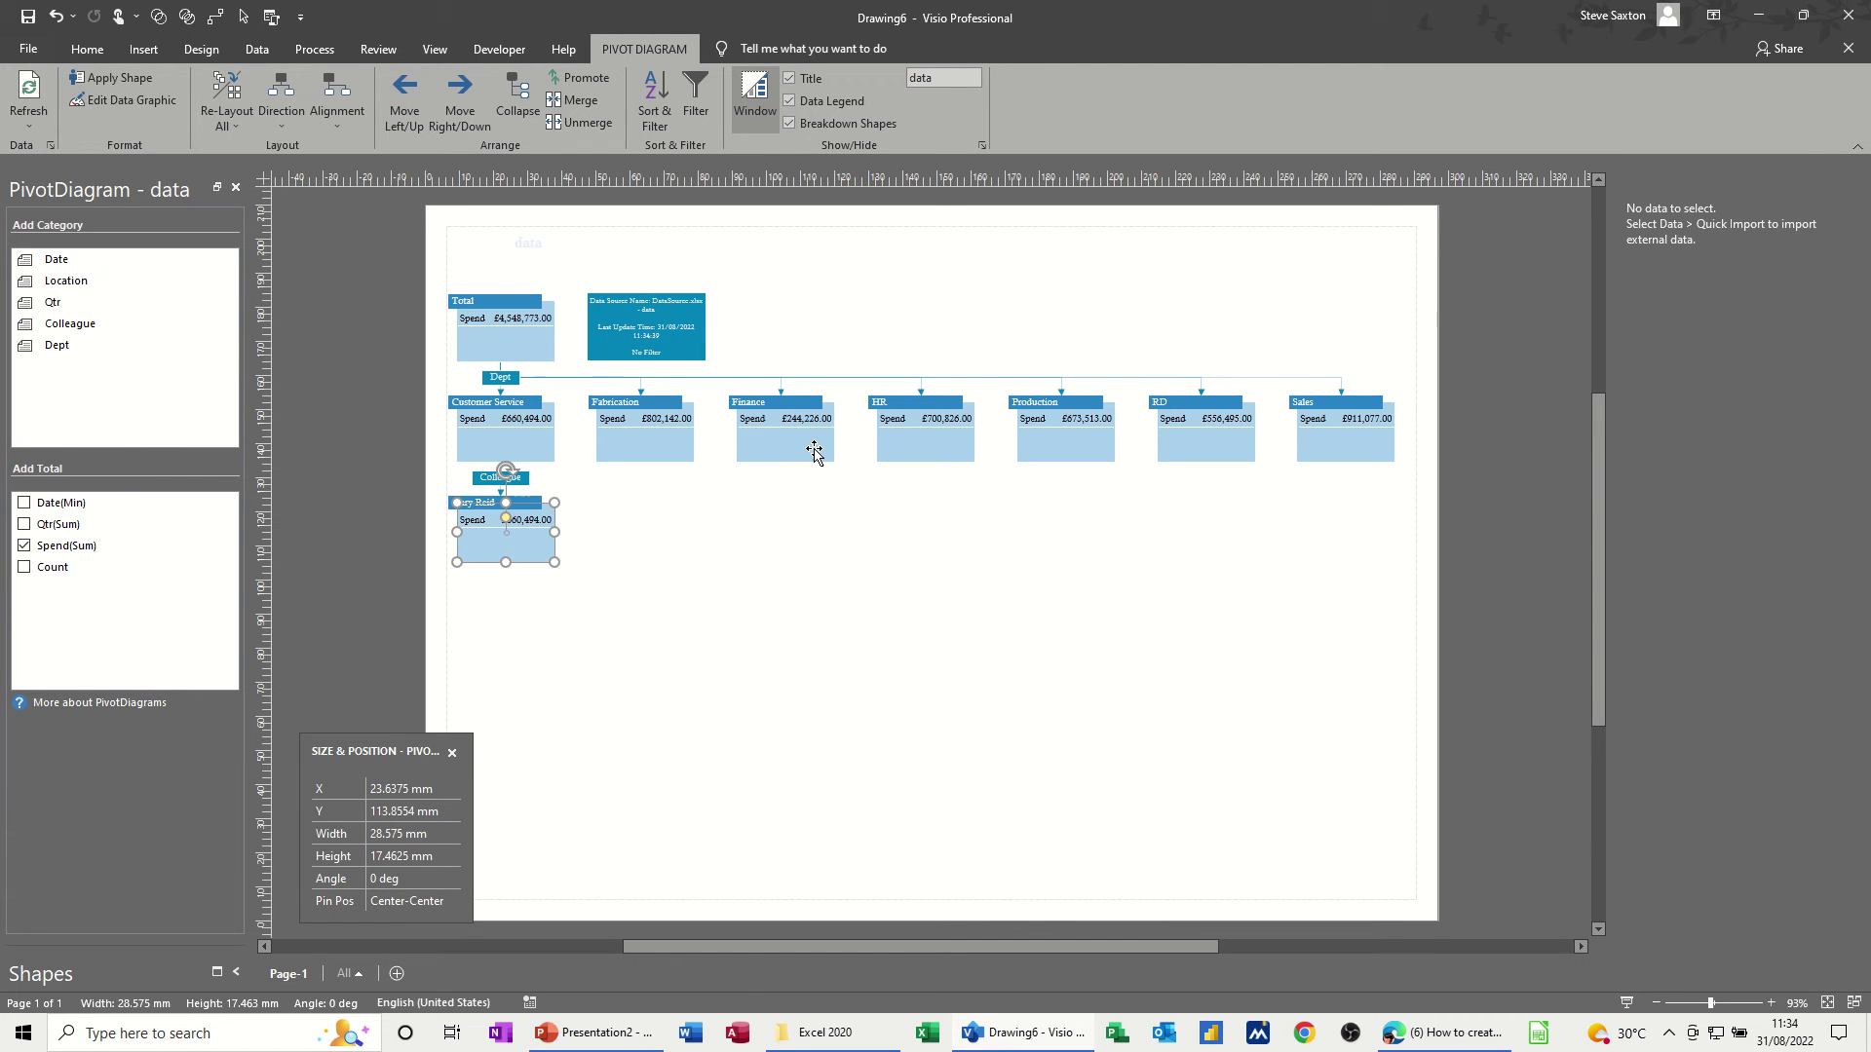
left_click(916, 446)
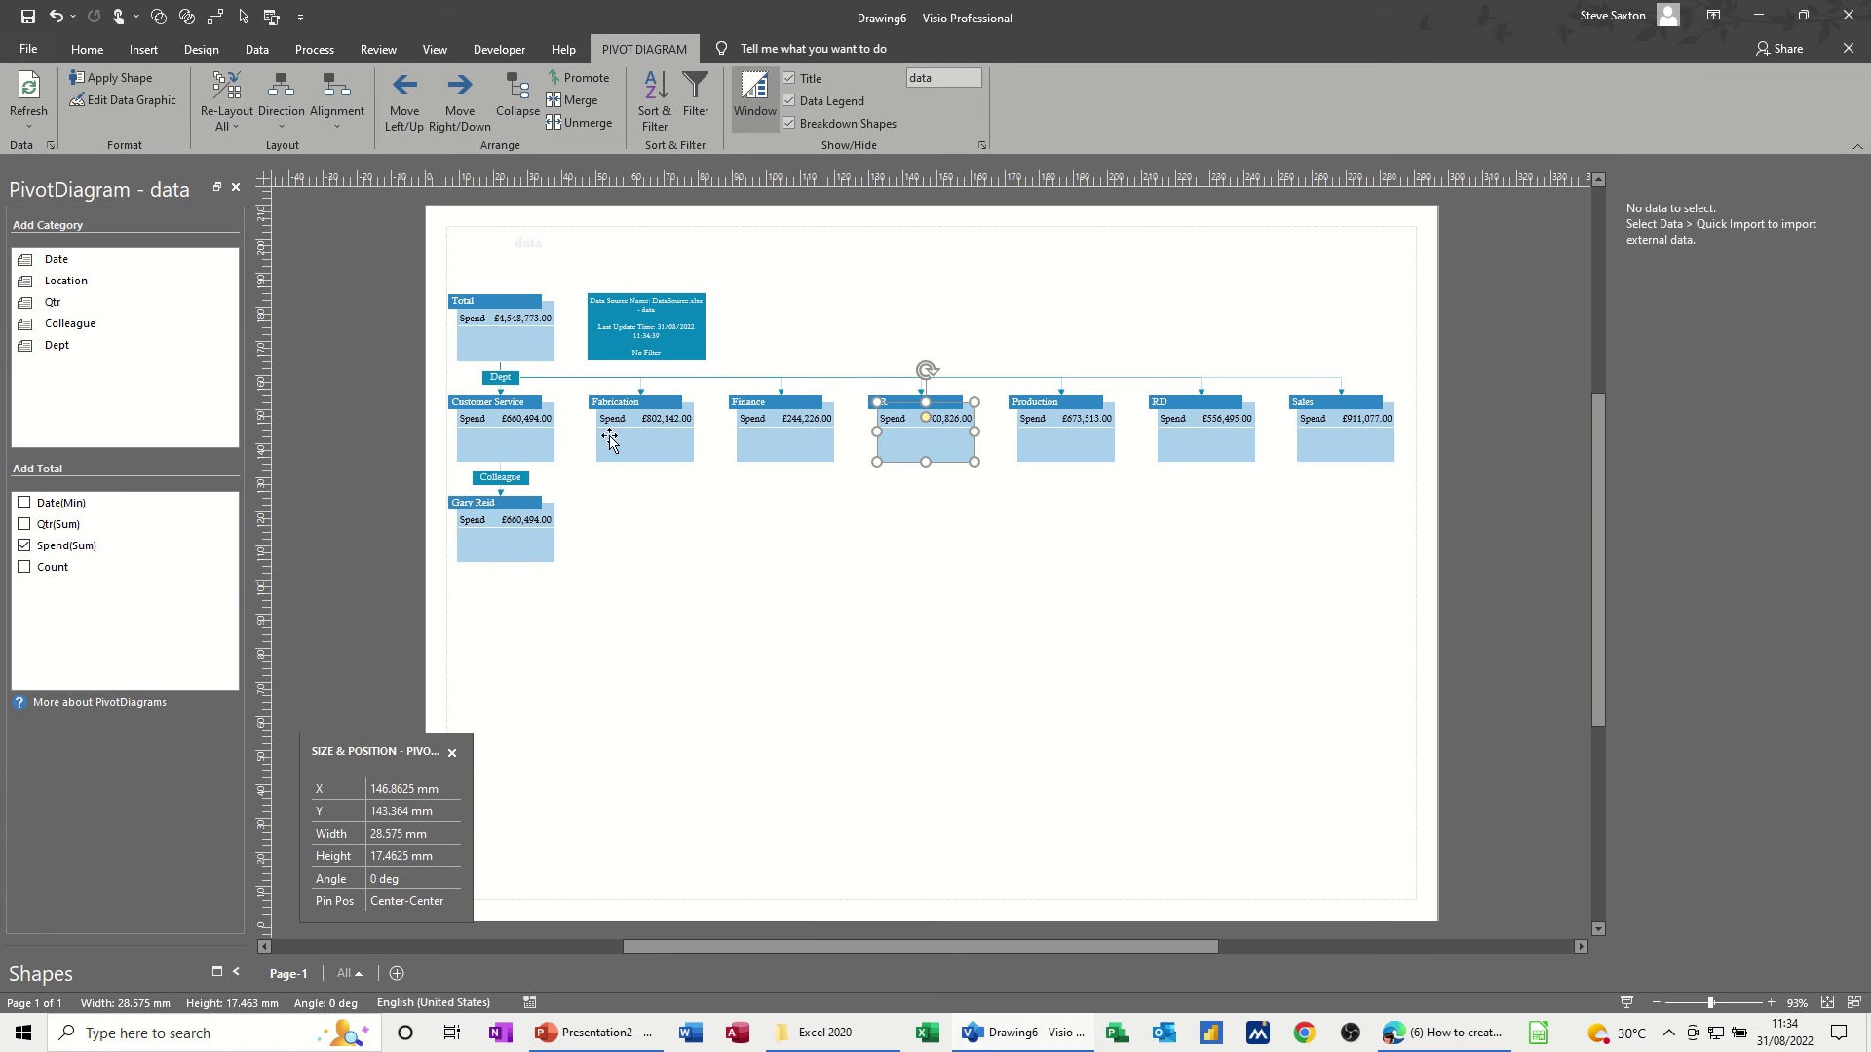
left_click(74, 333)
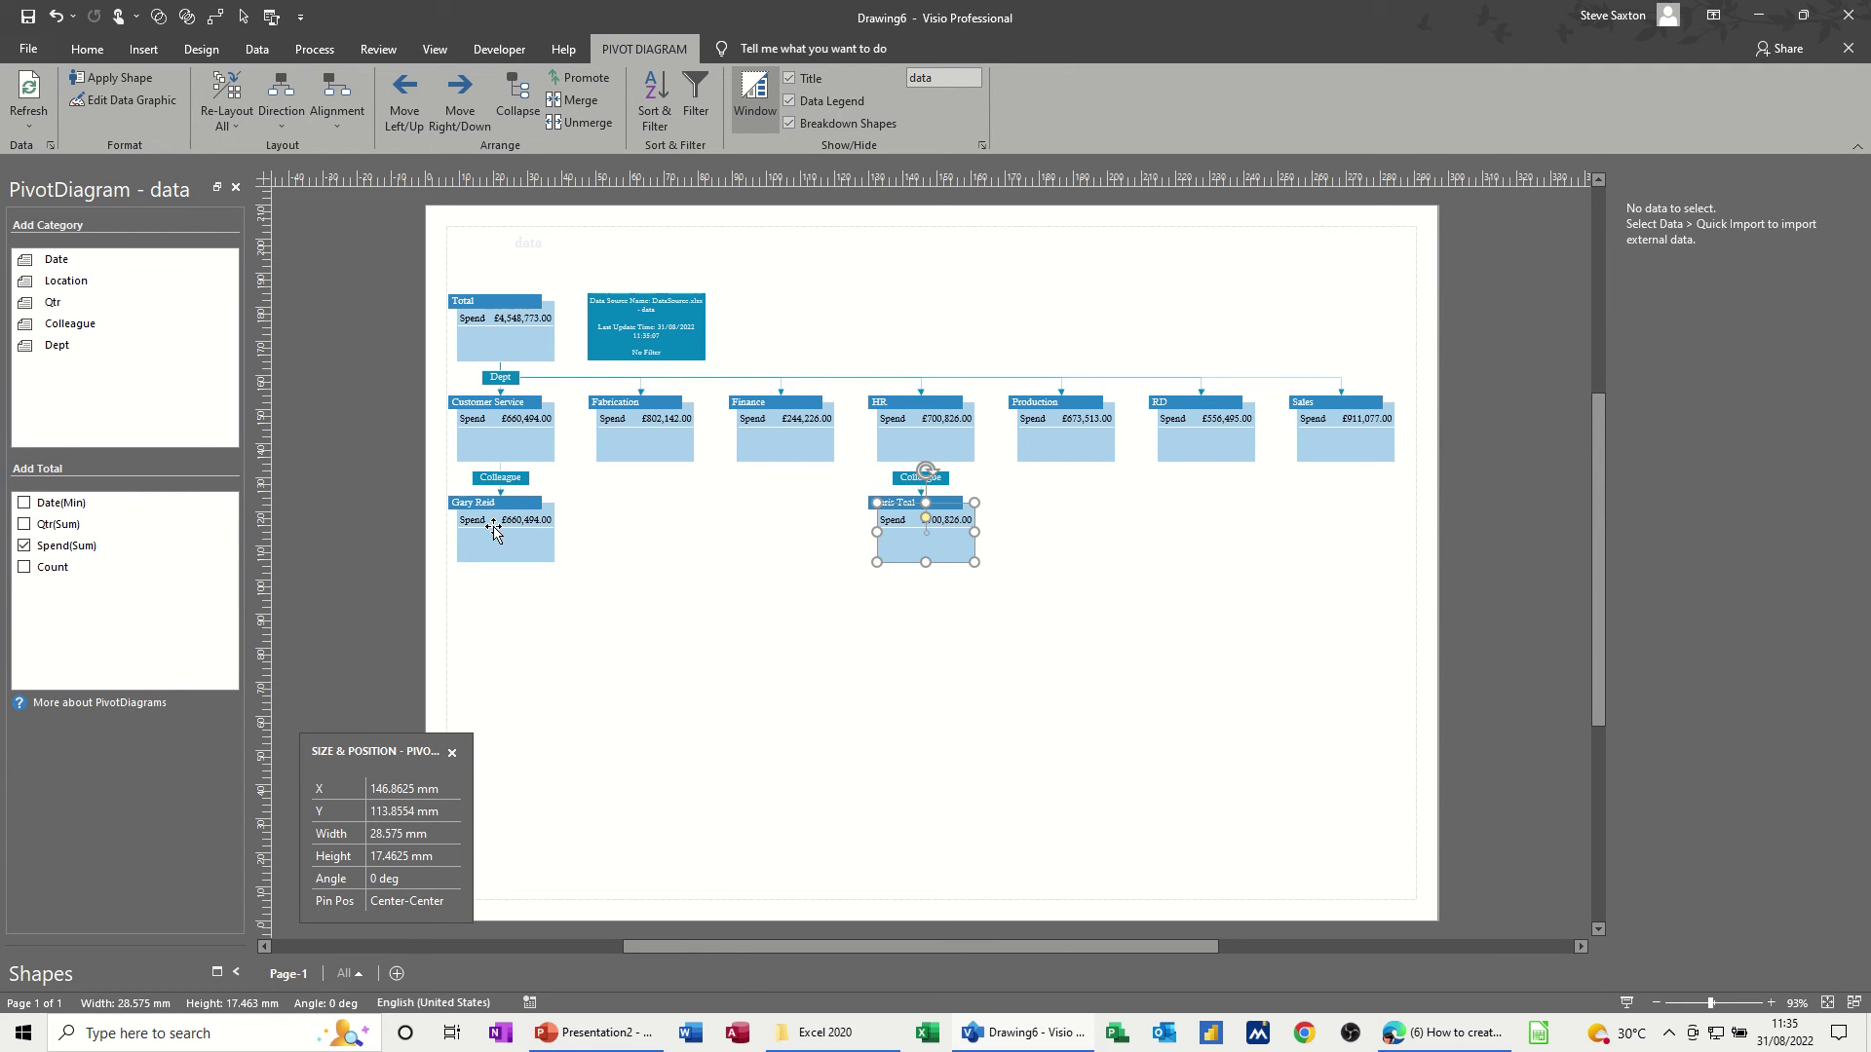
Step: Undo the HR breakdown and delete the colleague nodes under HR and Customer Service
key("ctrl+z")
key("Delete")
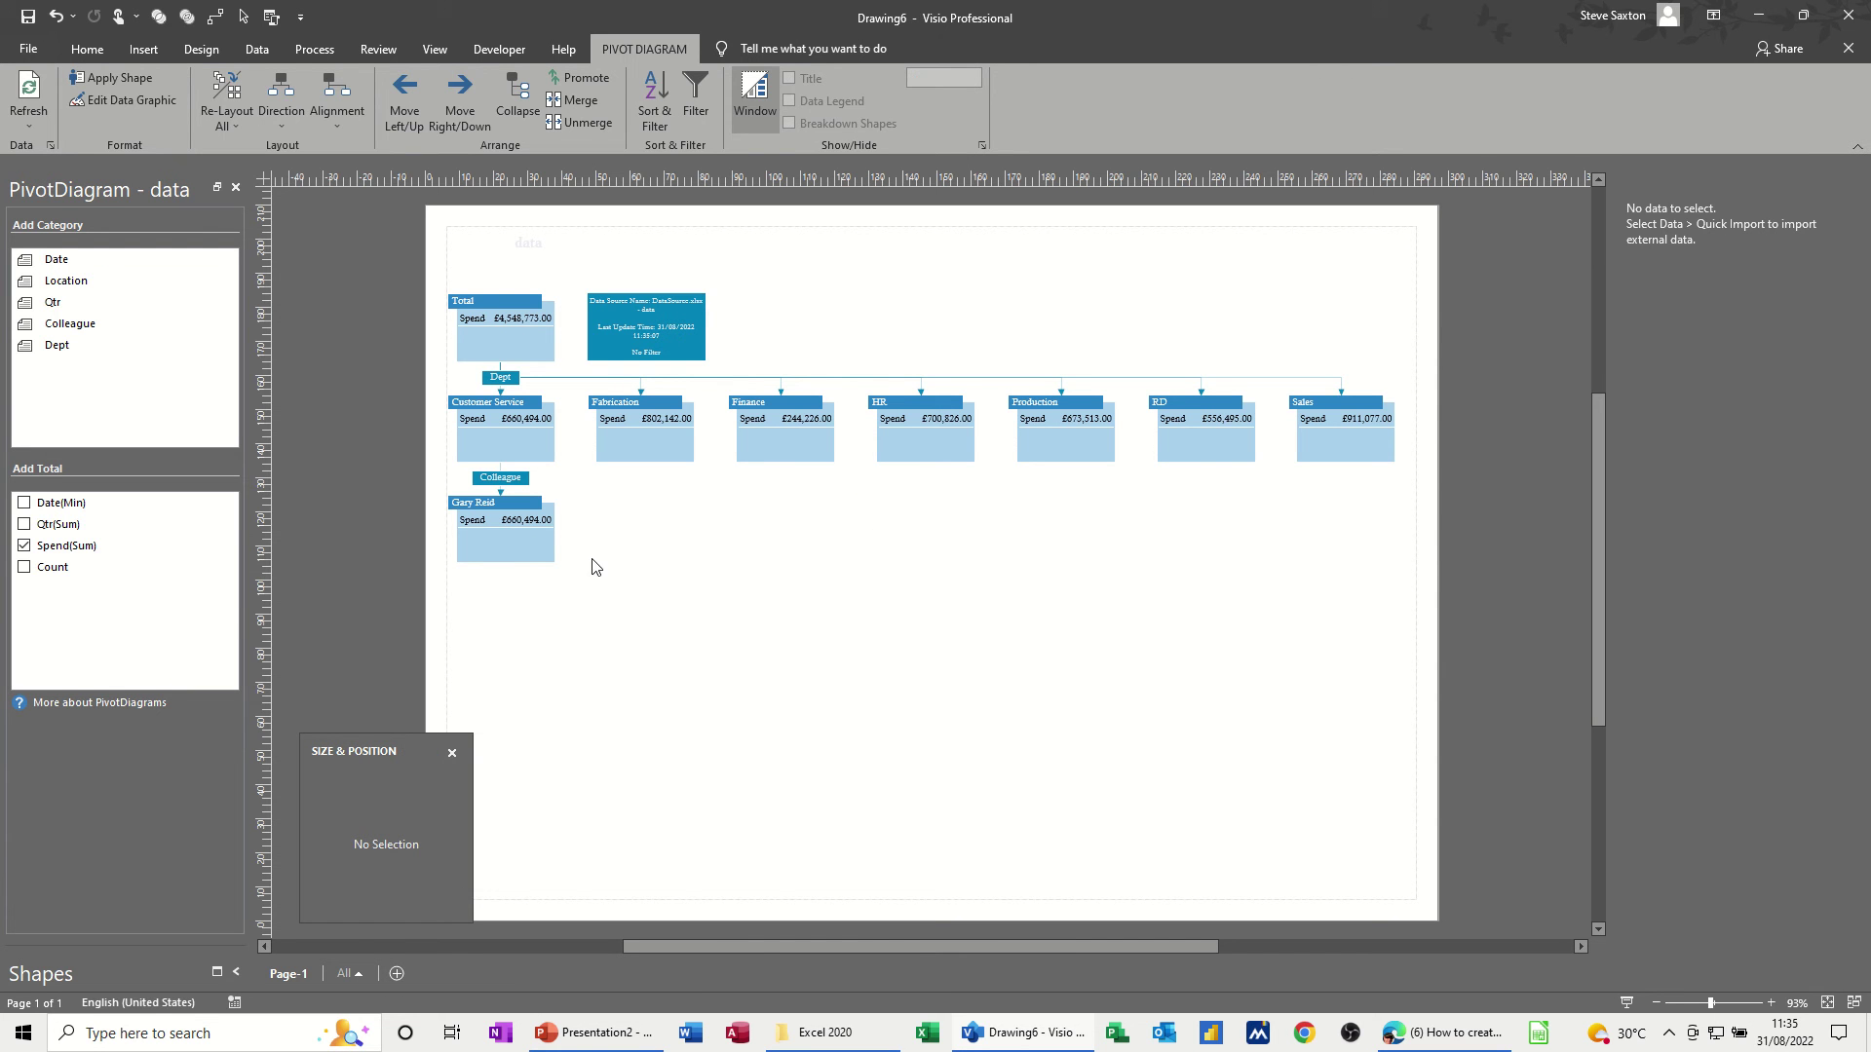
left_click(542, 554)
key("Delete")
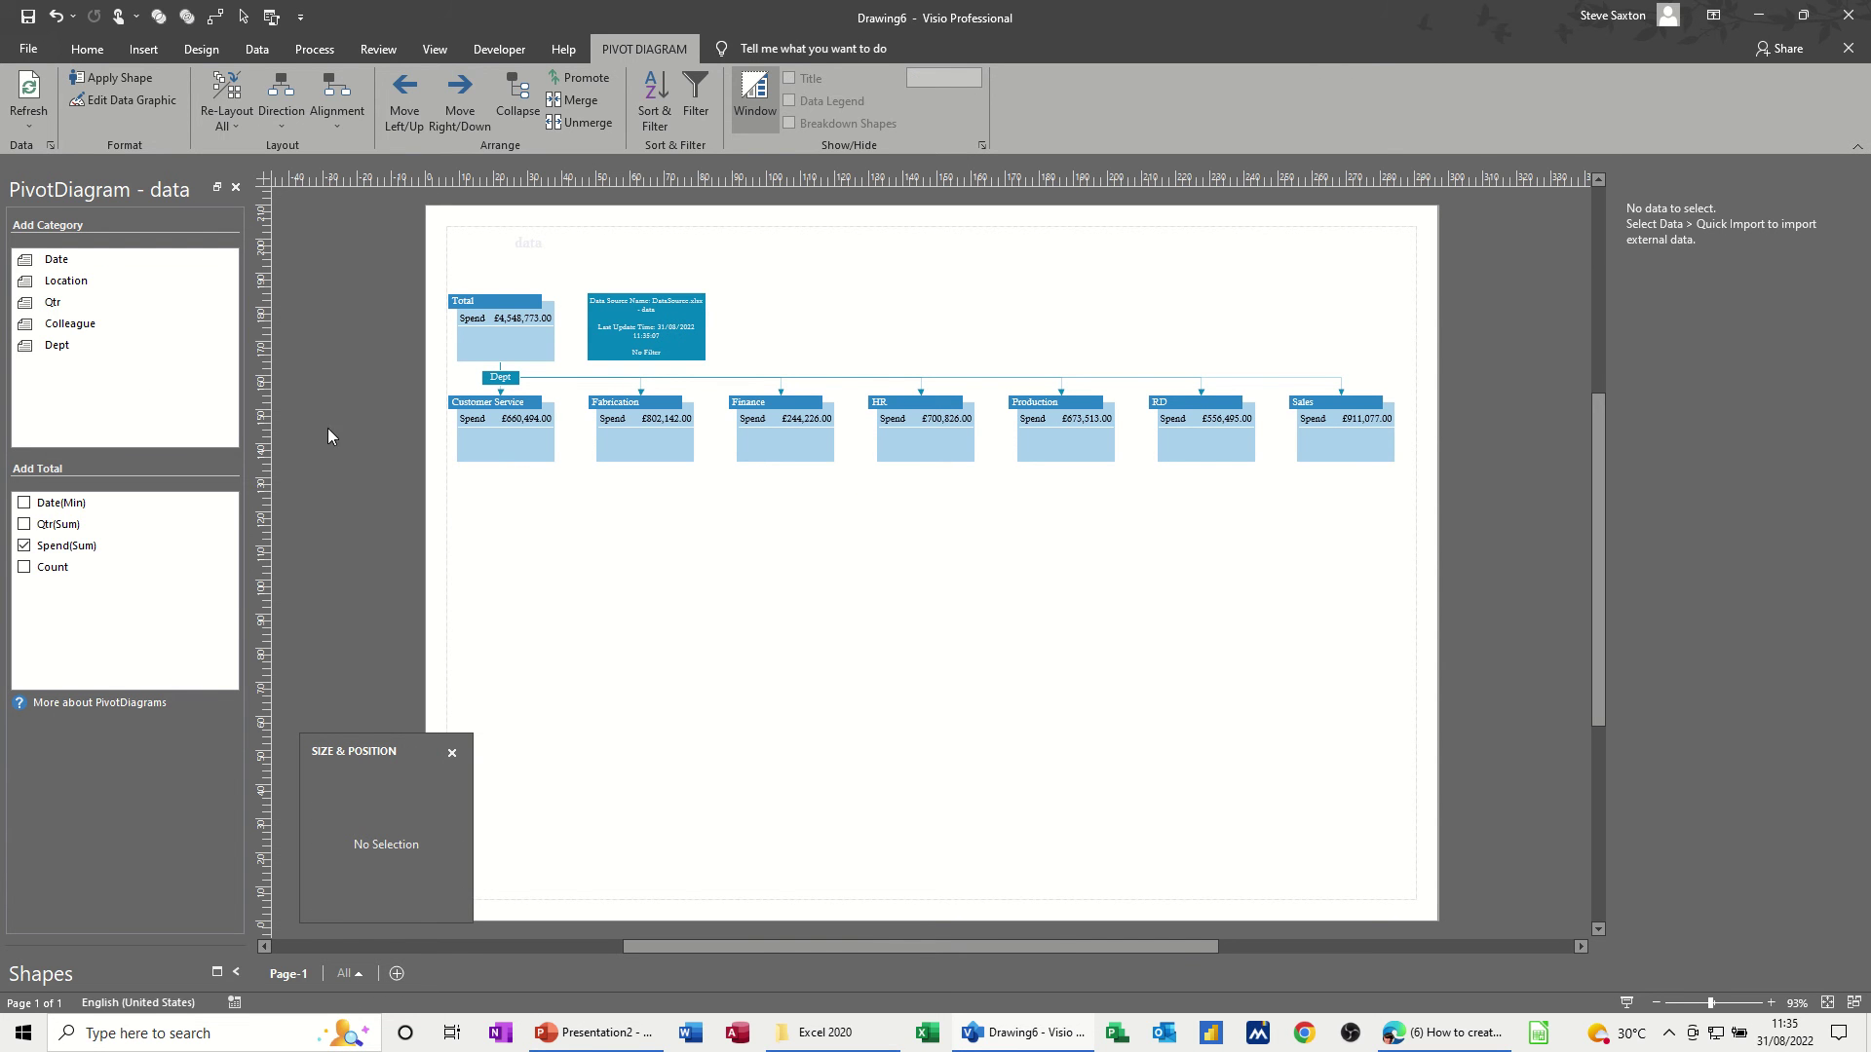
Step: Delete the Customer Service, Fabrication, Finance and HR department nodes
left_click(531, 451)
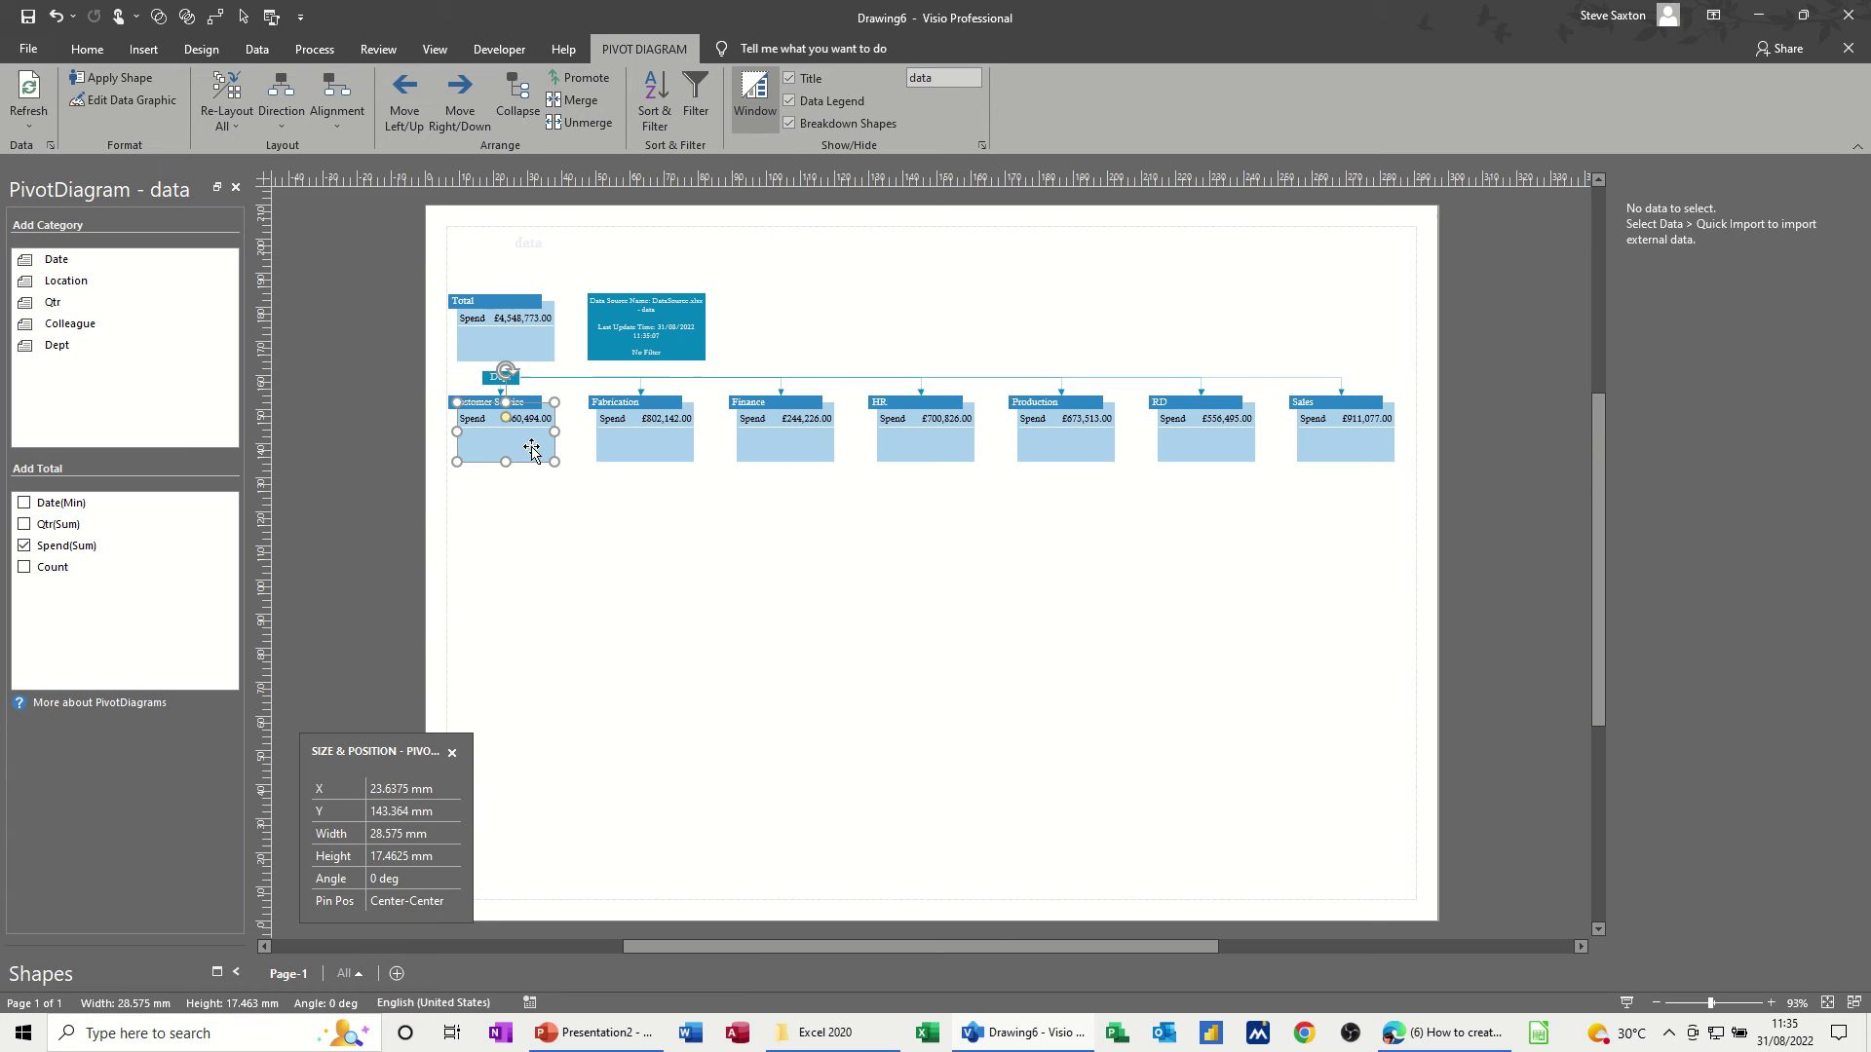
key("Delete")
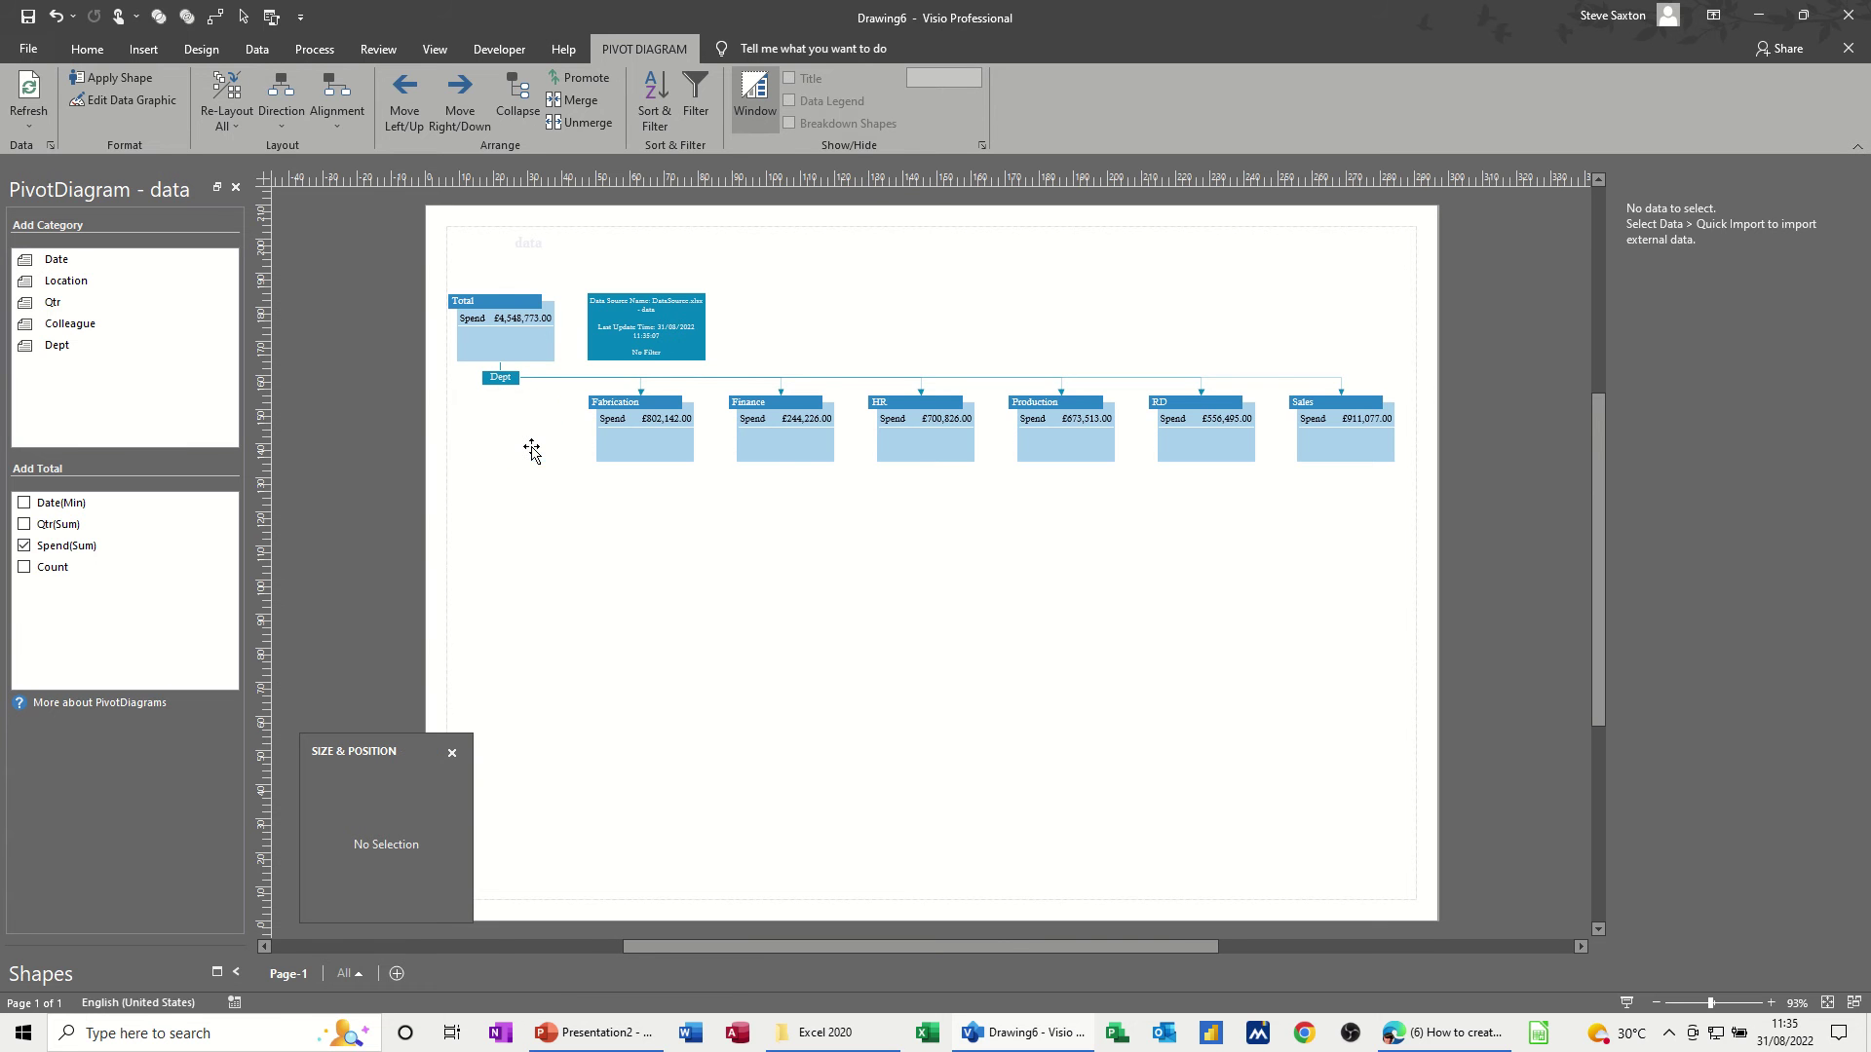
left_click(623, 441)
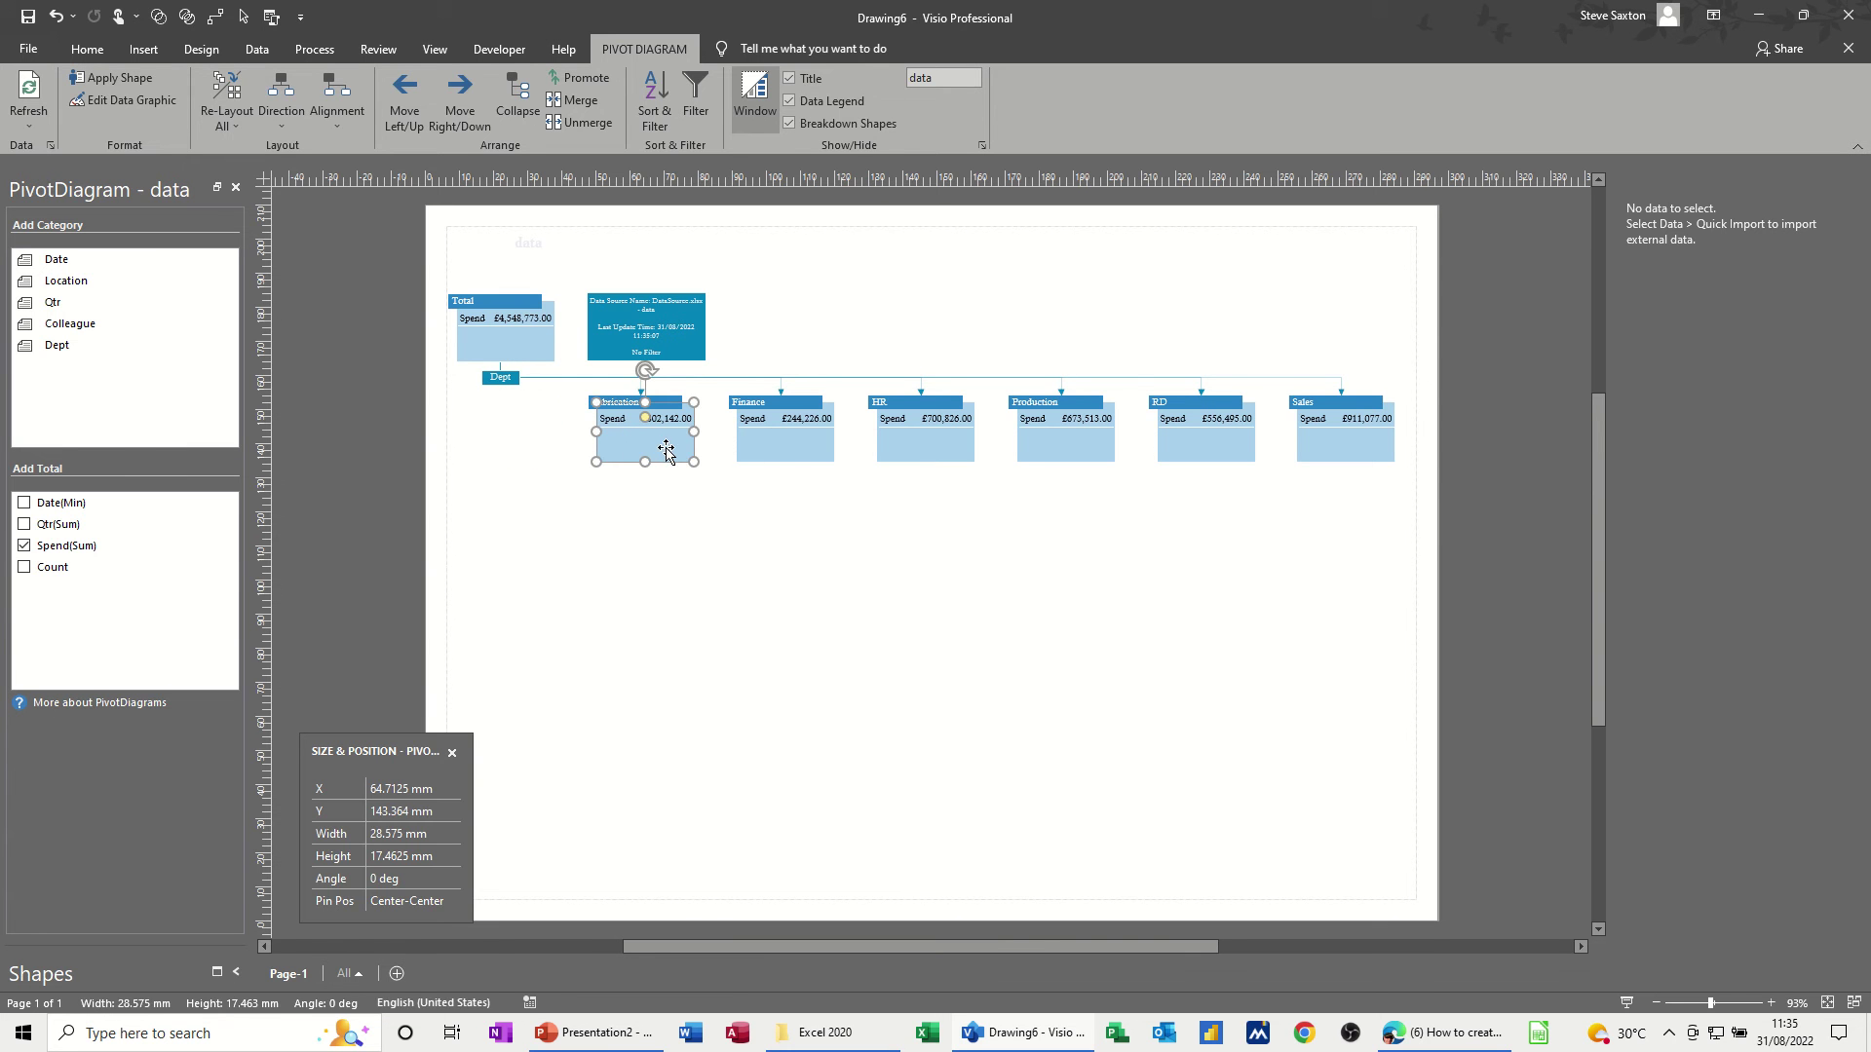
key("Delete")
left_click(746, 439)
key("Delete")
left_click(895, 437)
key("Delete")
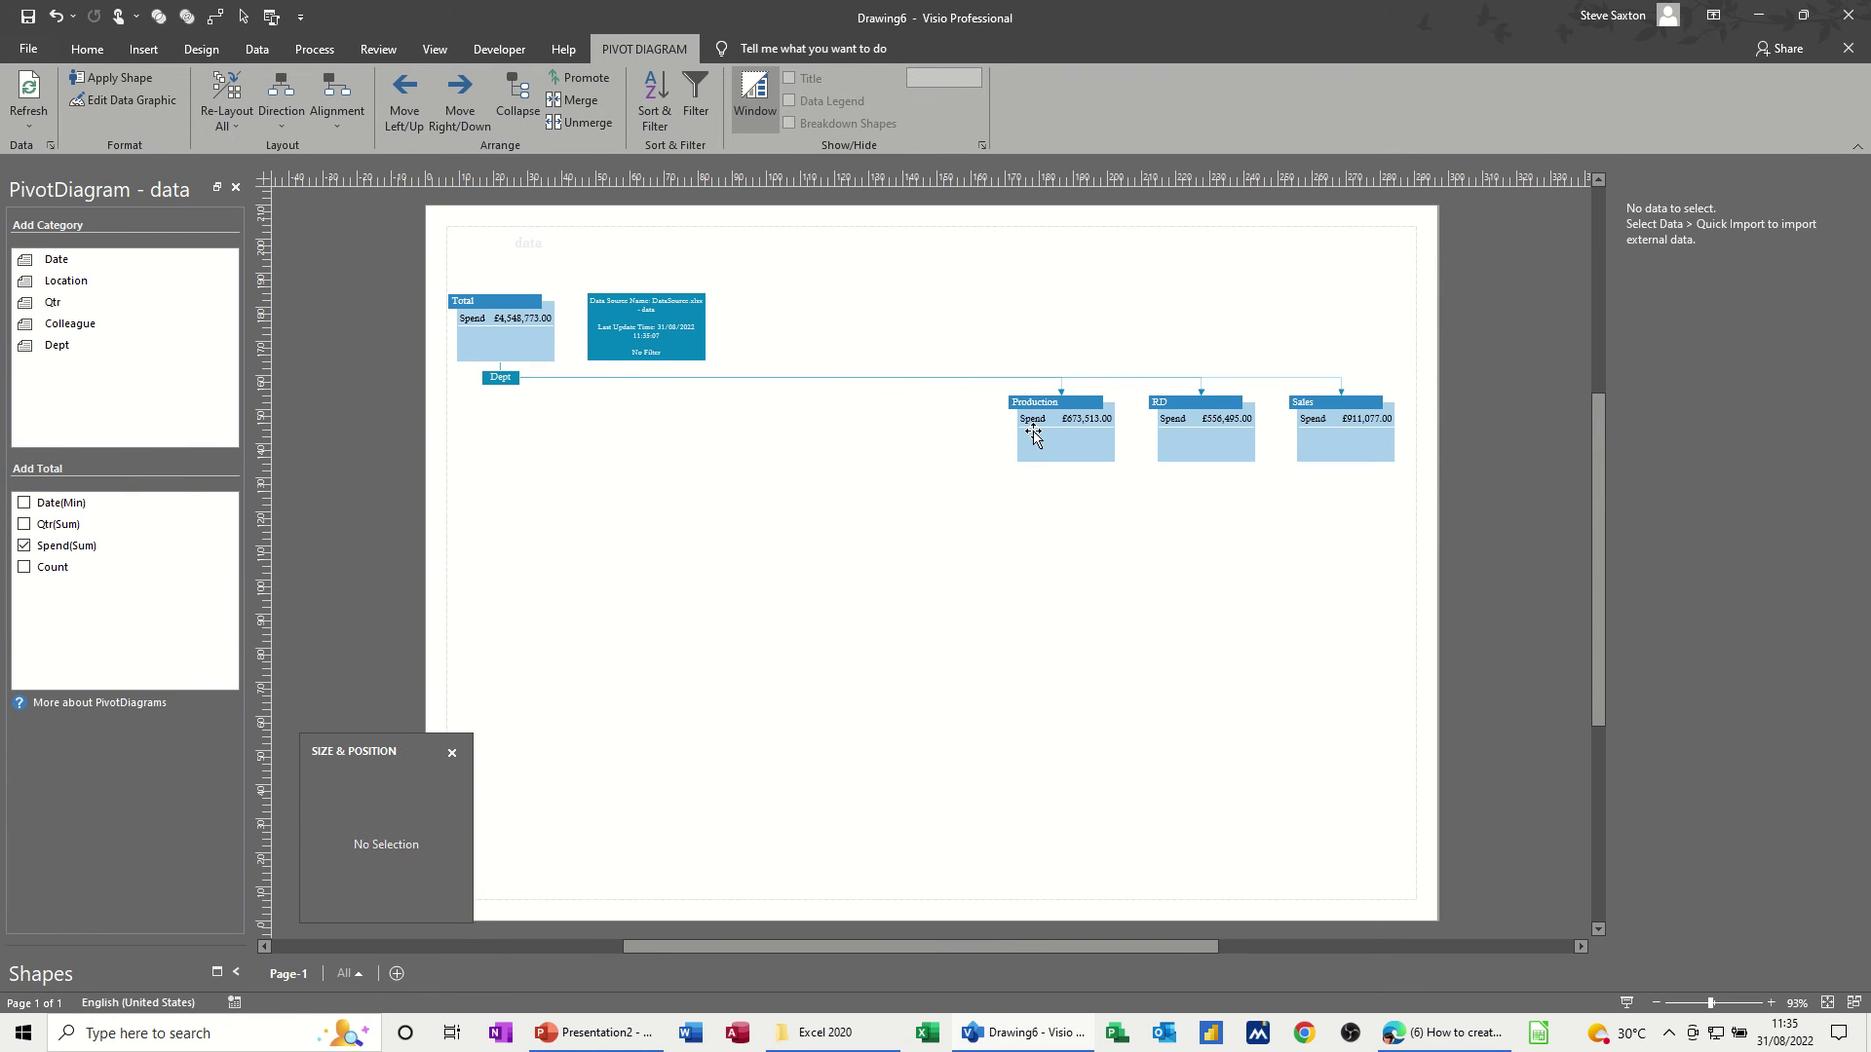
Step: Delete the remaining Production, RD and Sales nodes, leaving only Total and the legend
left_click(1068, 437)
key("Delete")
left_click(500, 379)
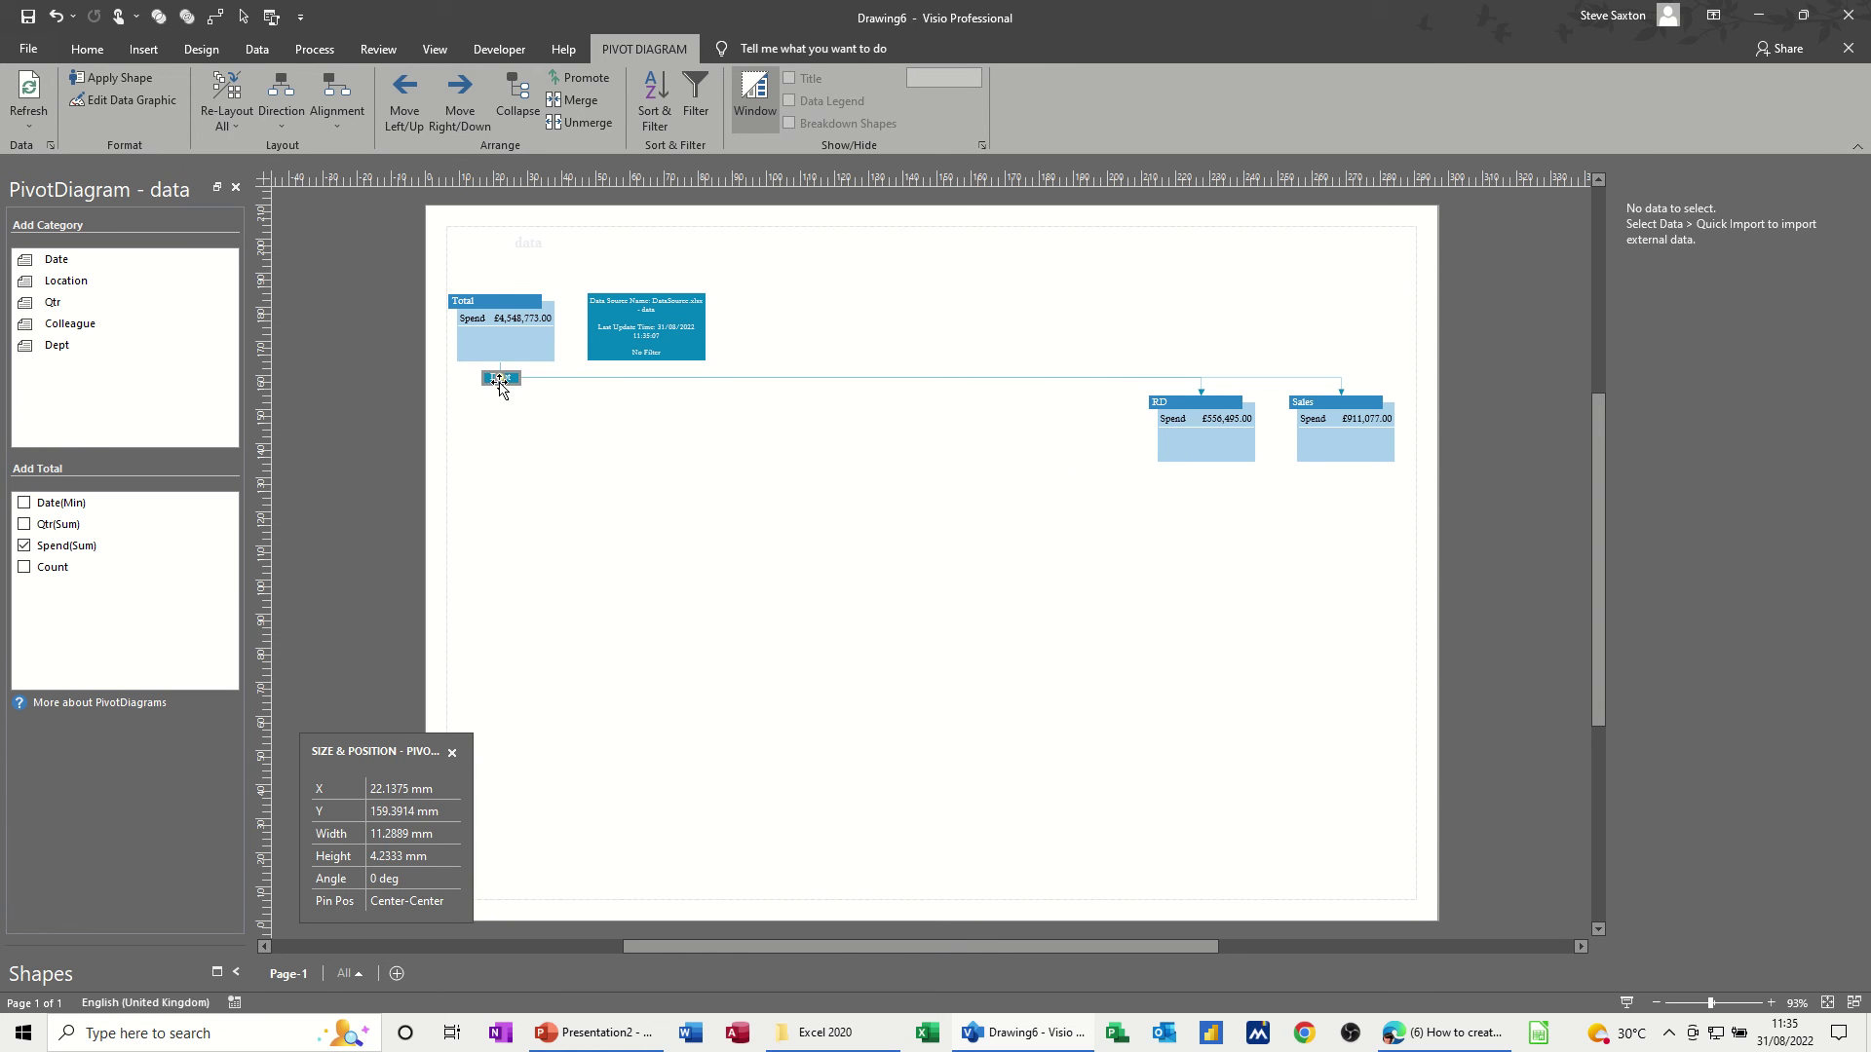
left_click(516, 400)
left_click(1184, 444)
key("Delete")
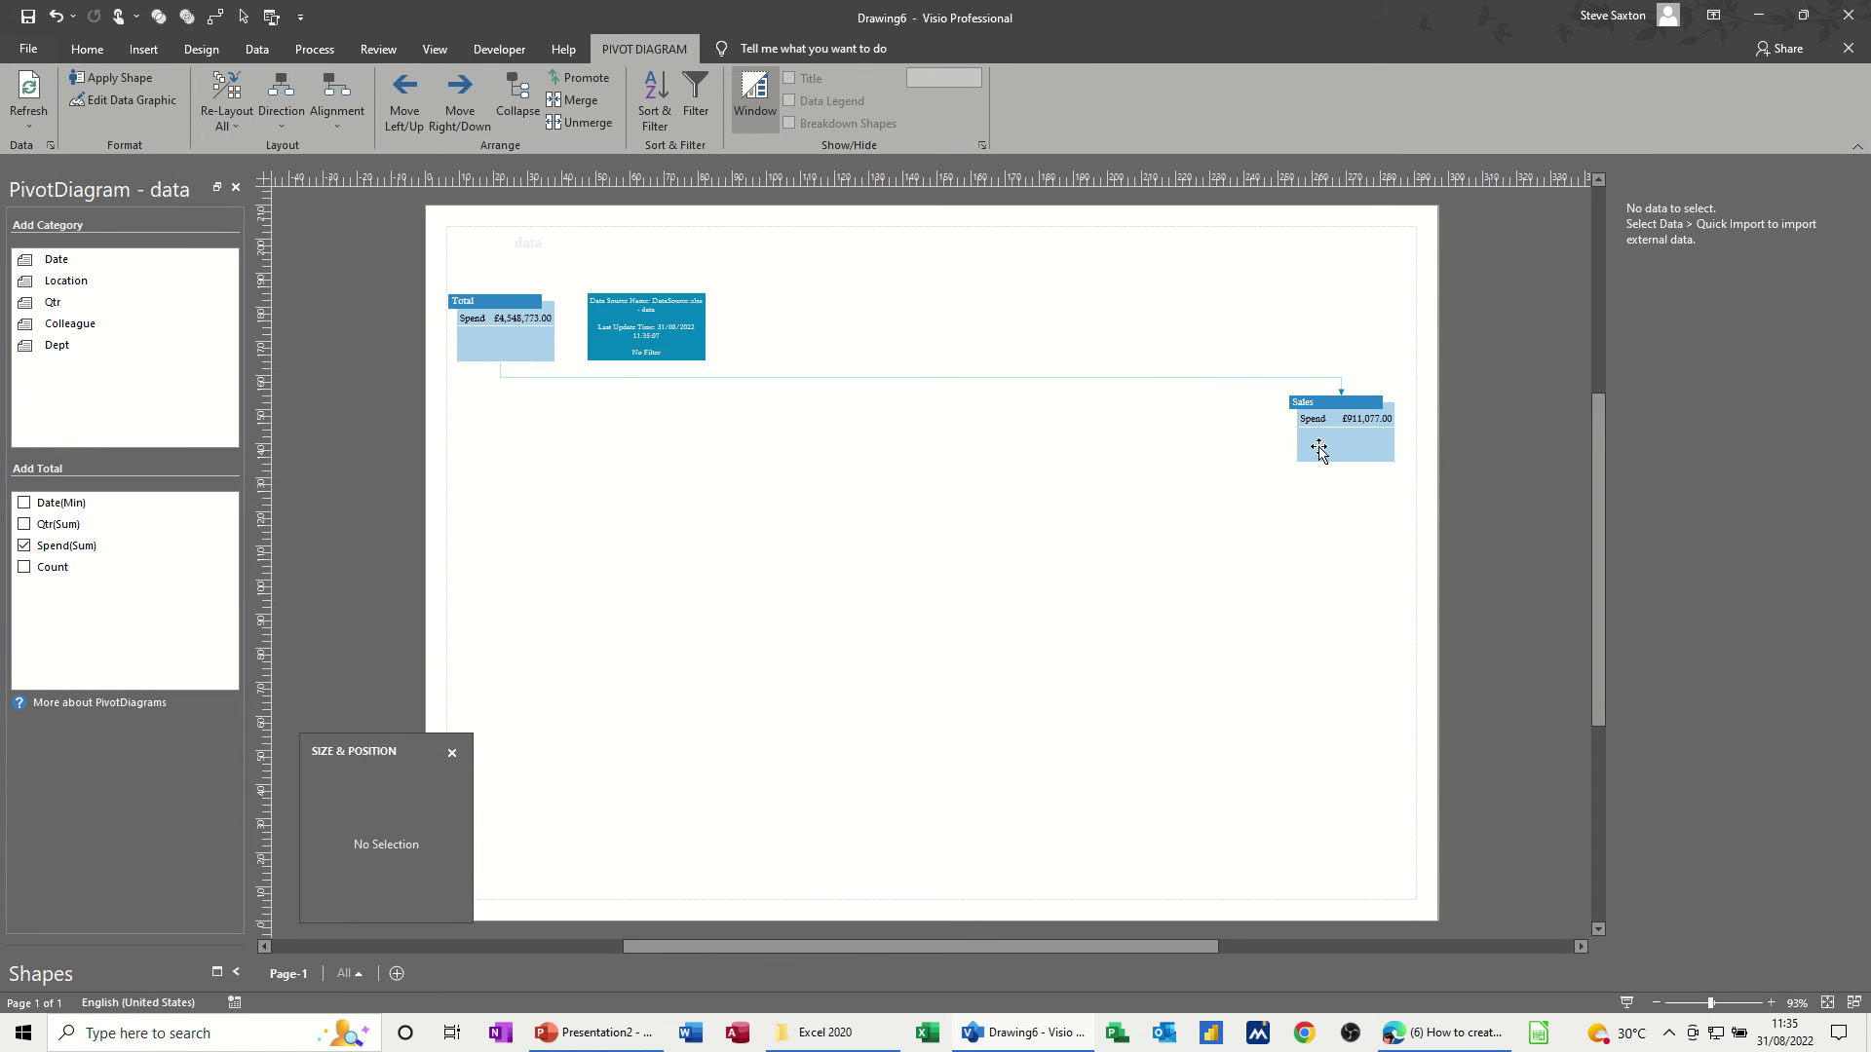
left_click(1307, 441)
key("Delete")
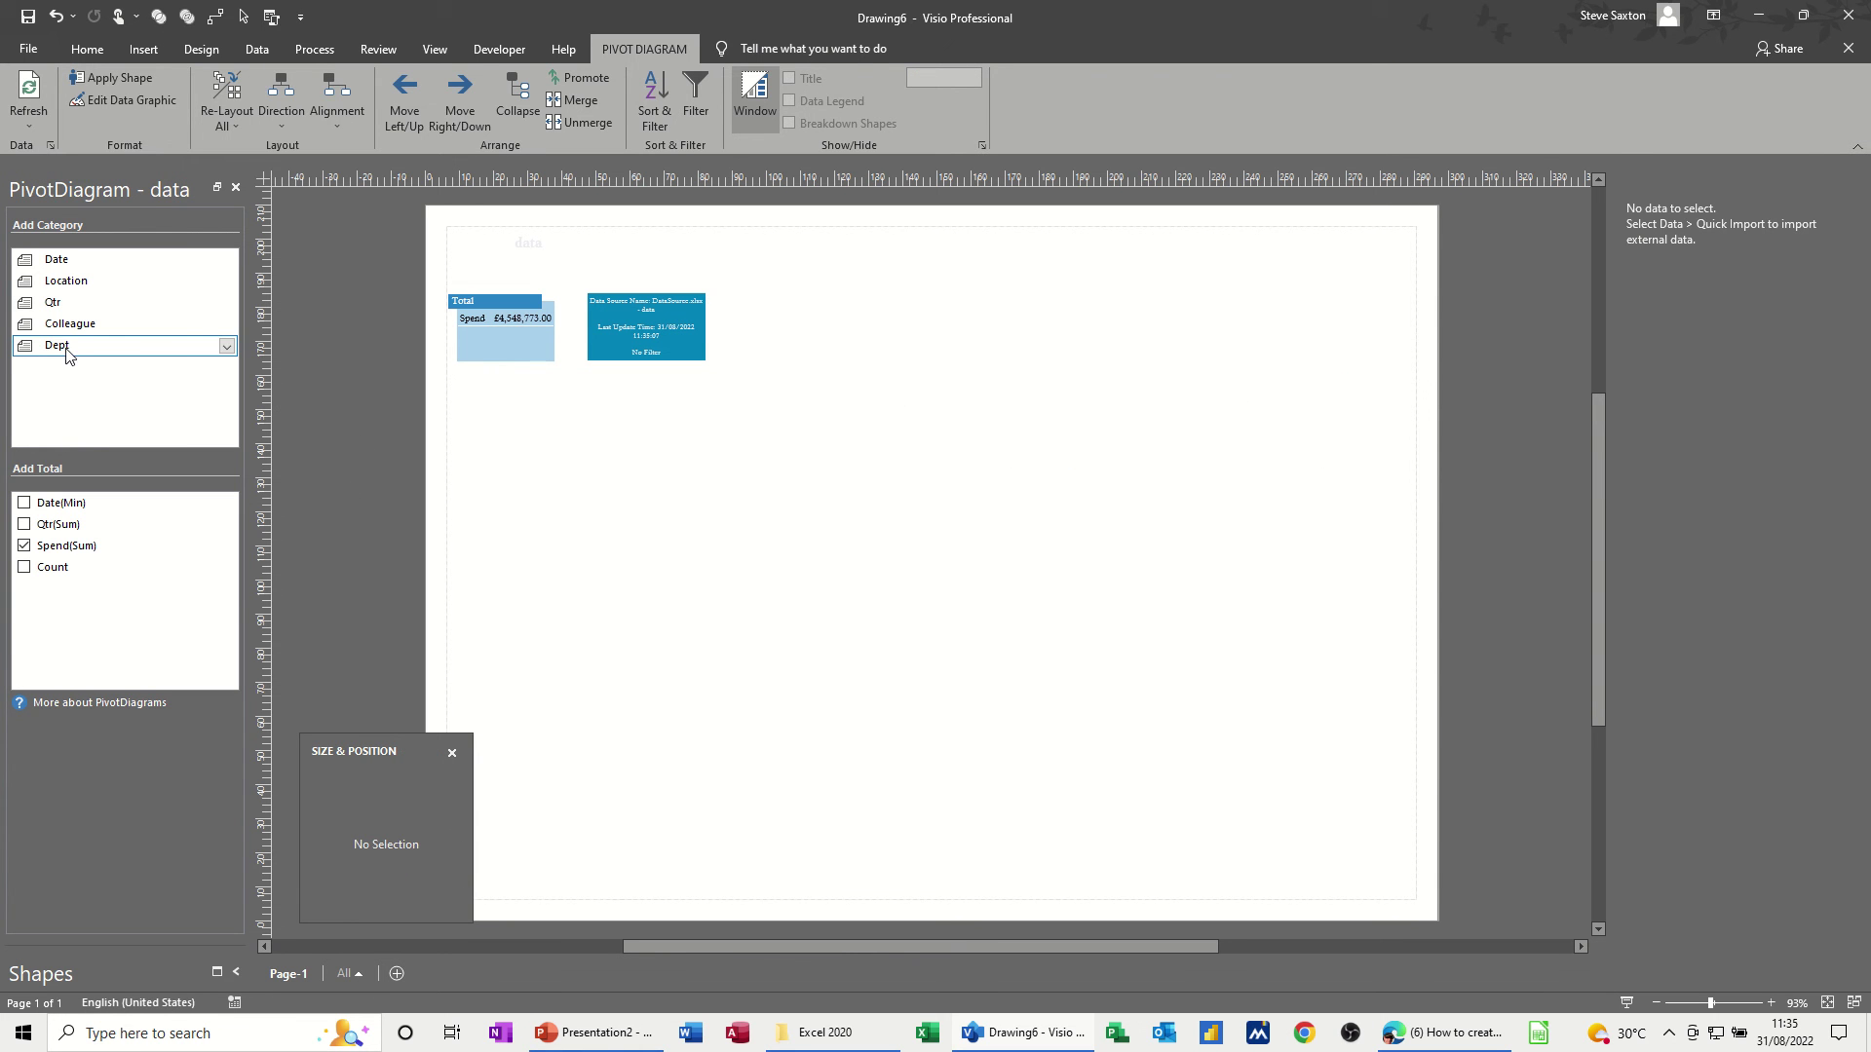
left_click_drag(70, 323, 516, 327)
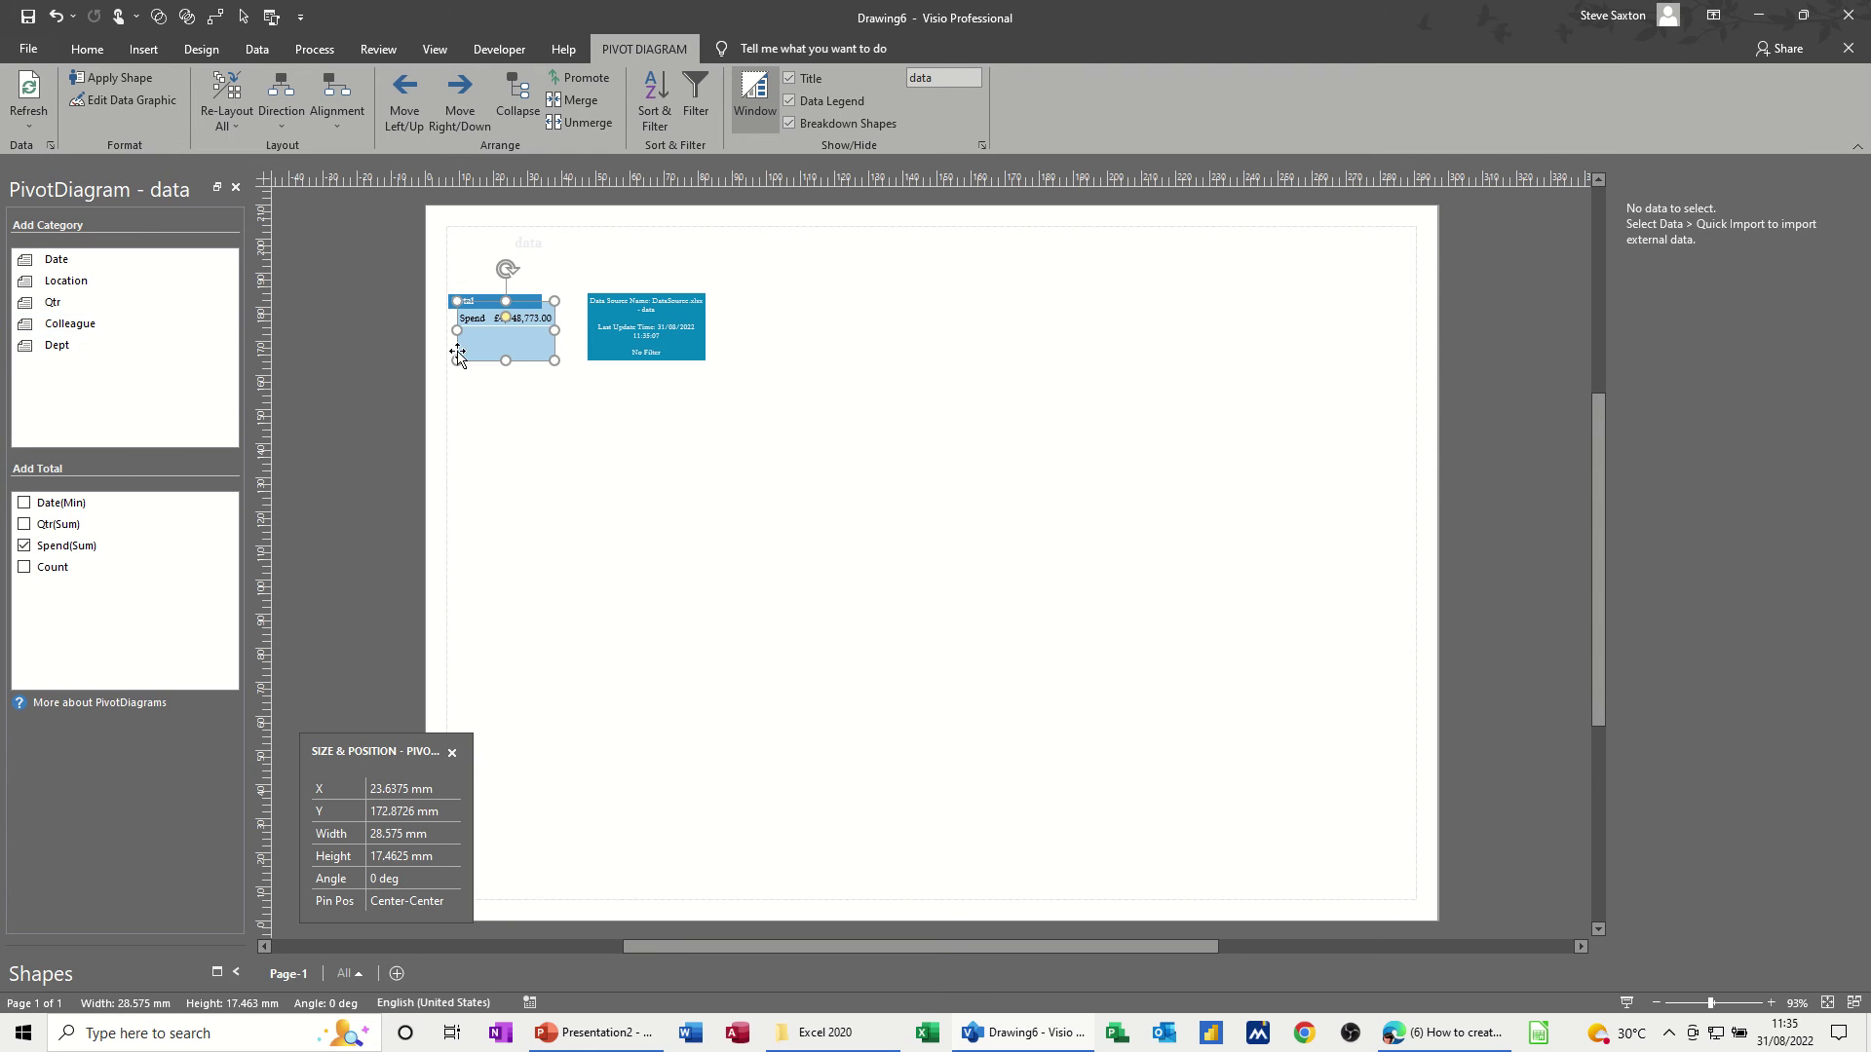
left_click(77, 326)
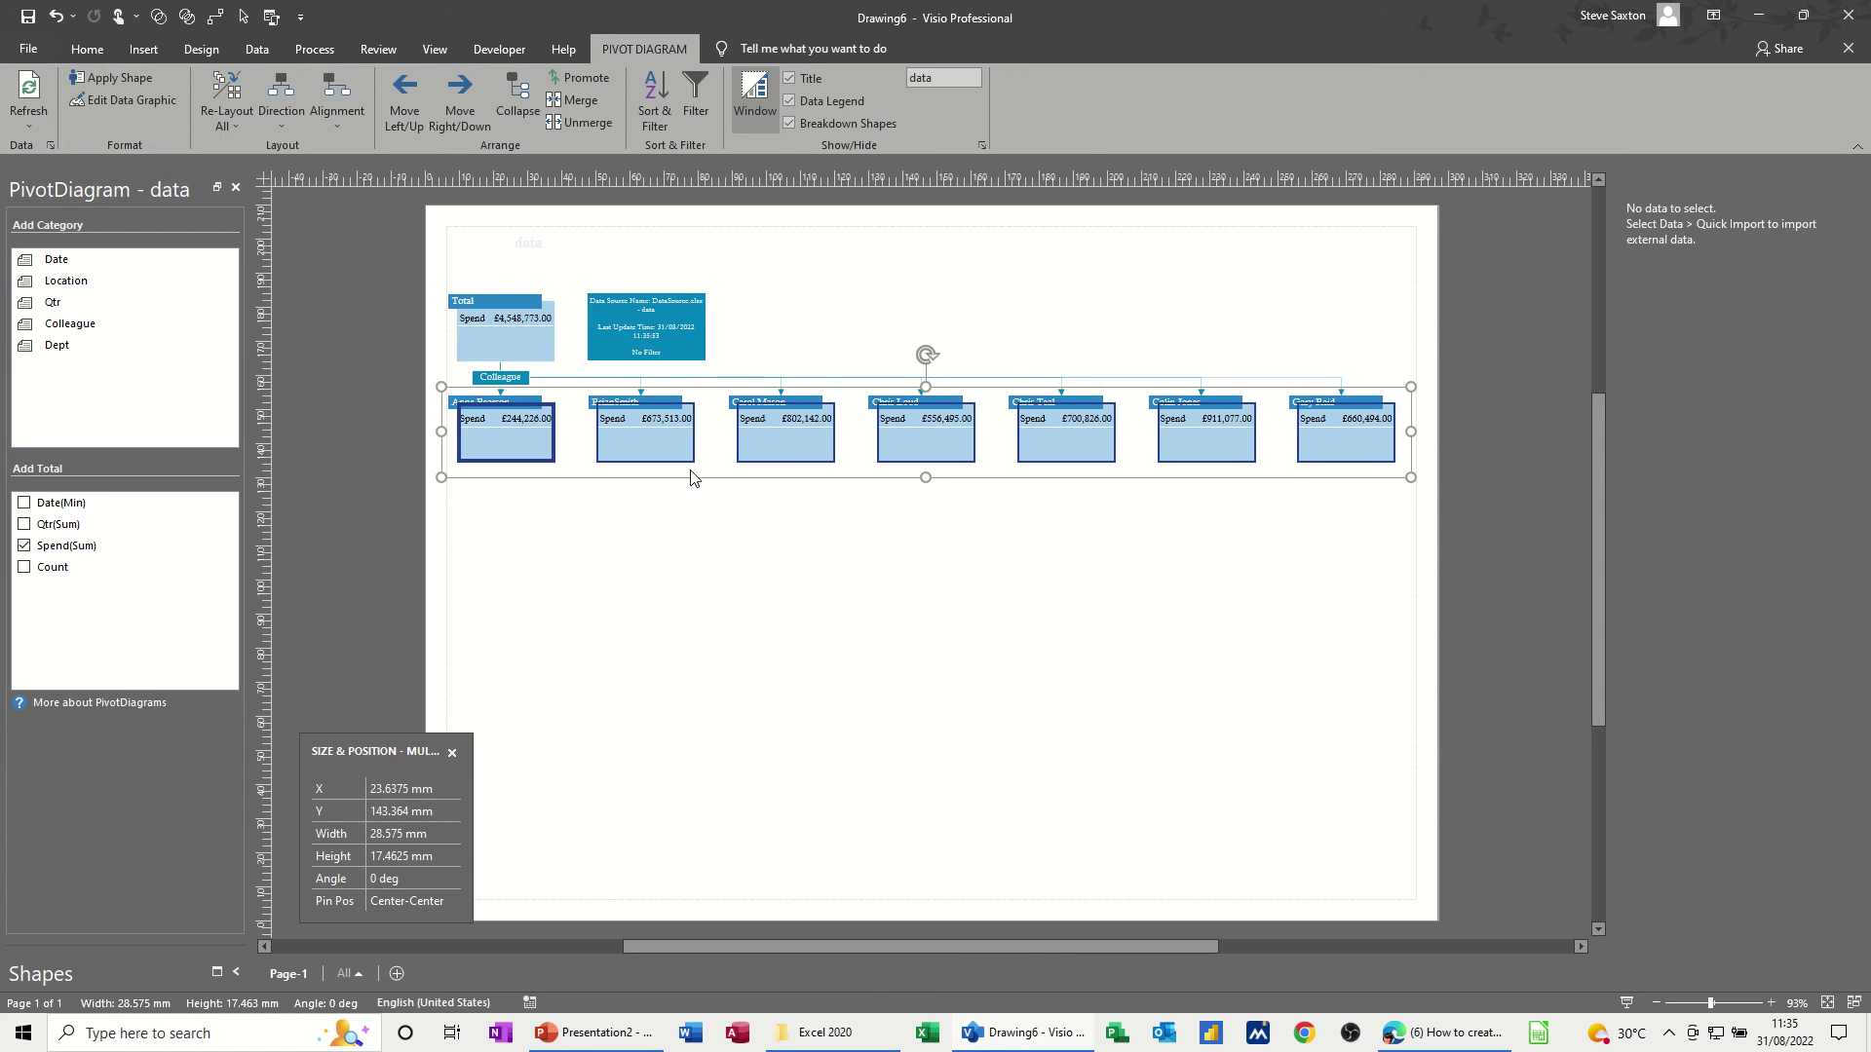
left_click(510, 438)
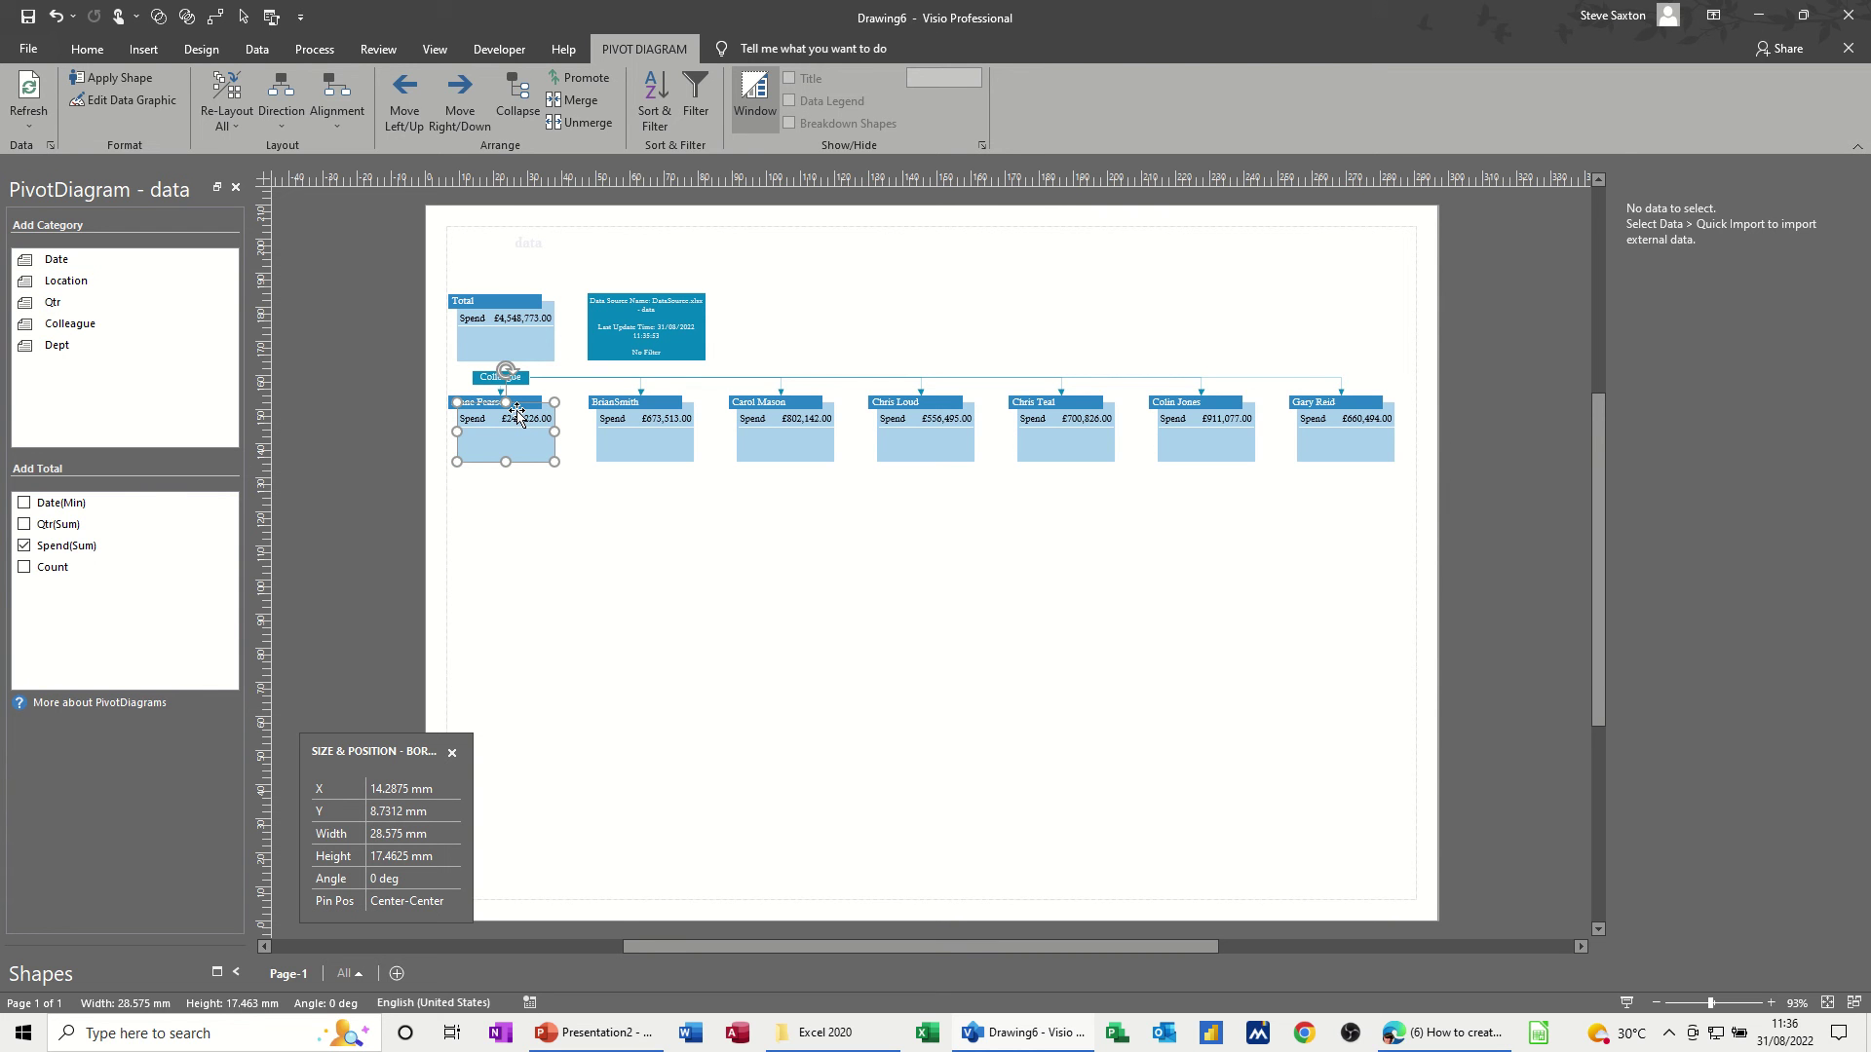
key("ctrl+z")
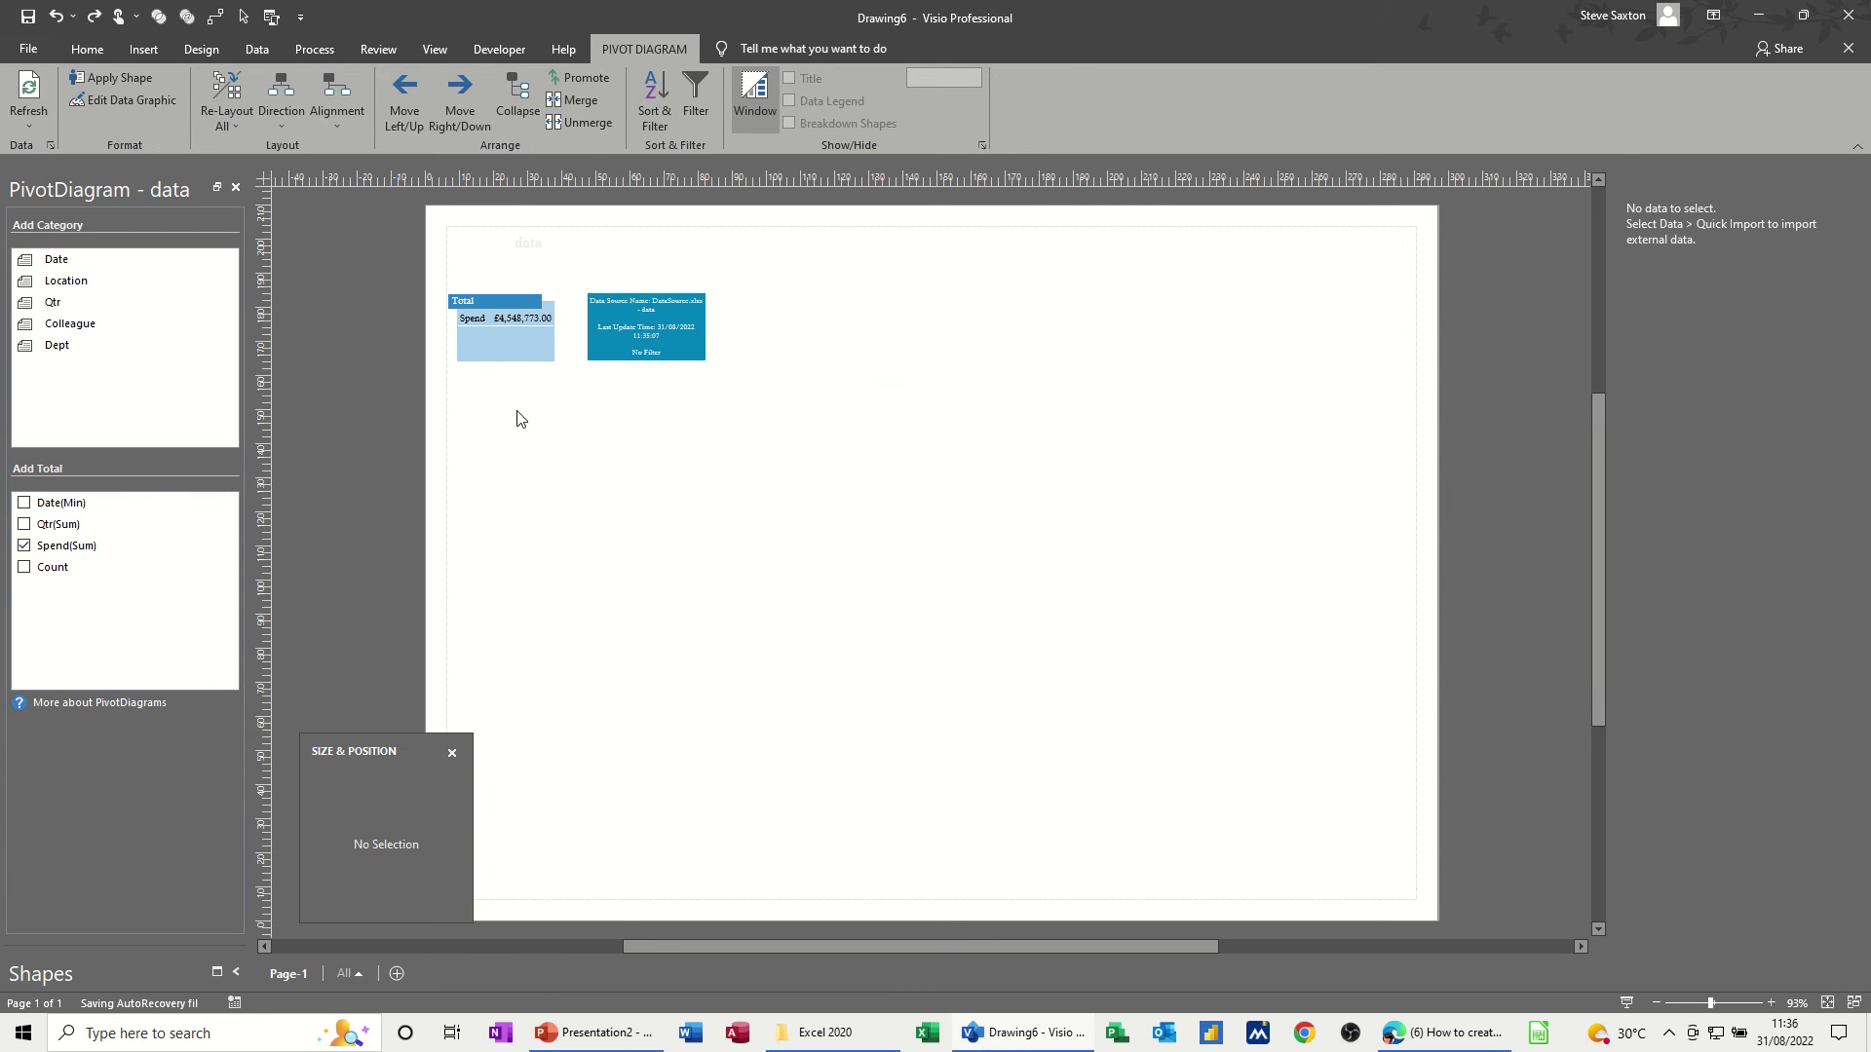
Step: Break Total down by Location into town nodes, then split Alnwick by Colleague
left_click(510, 357)
left_click(117, 282)
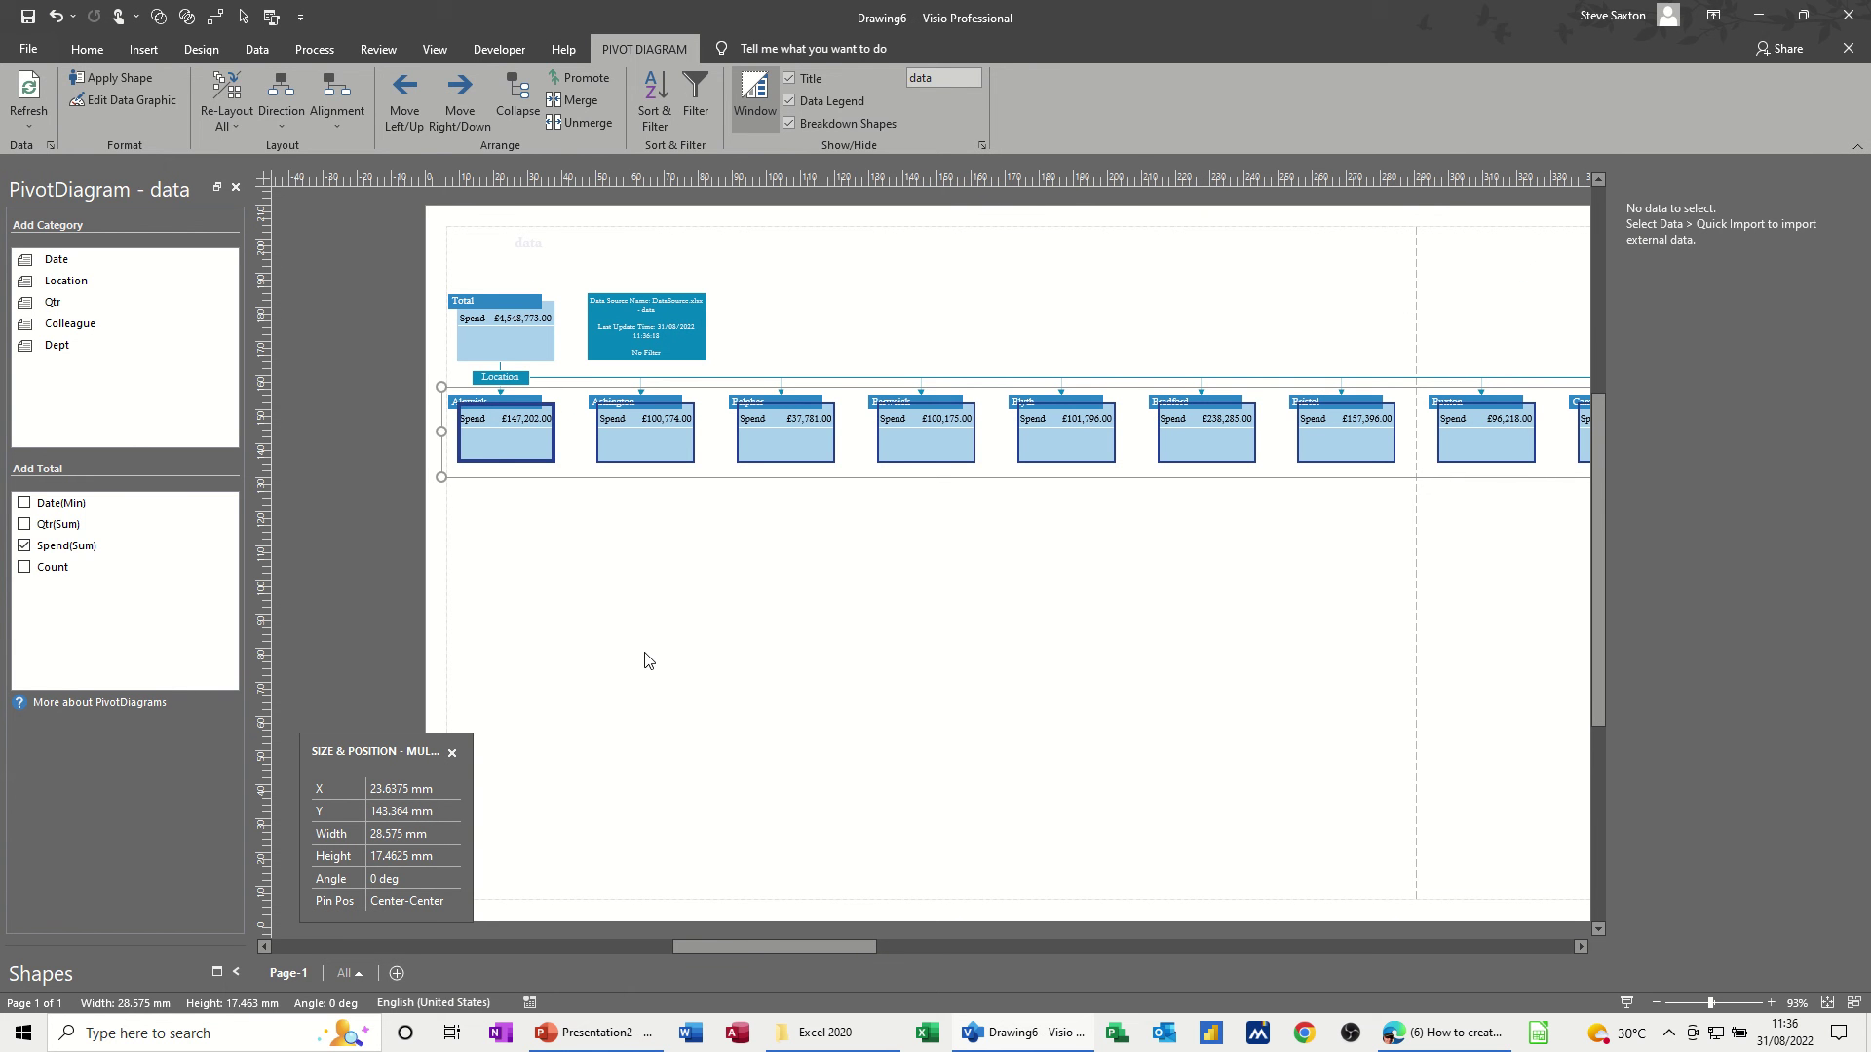
left_click(509, 531)
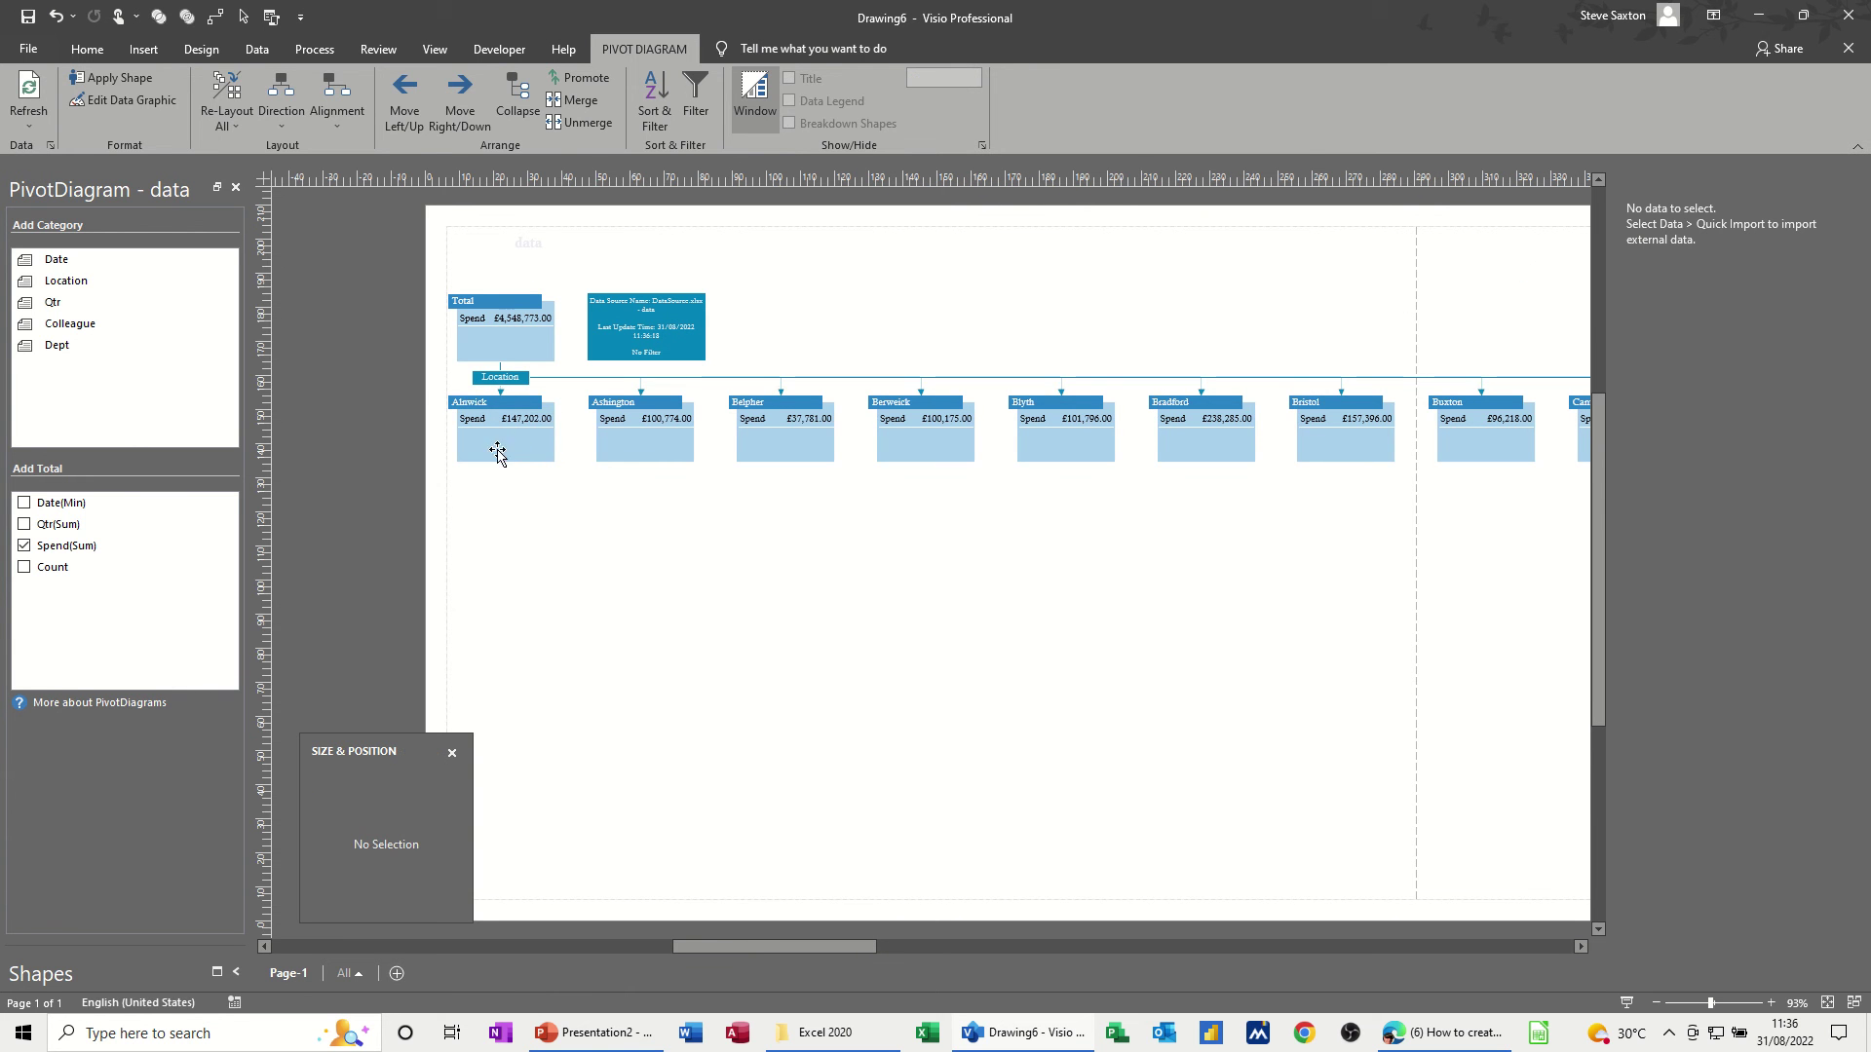
left_click(519, 444)
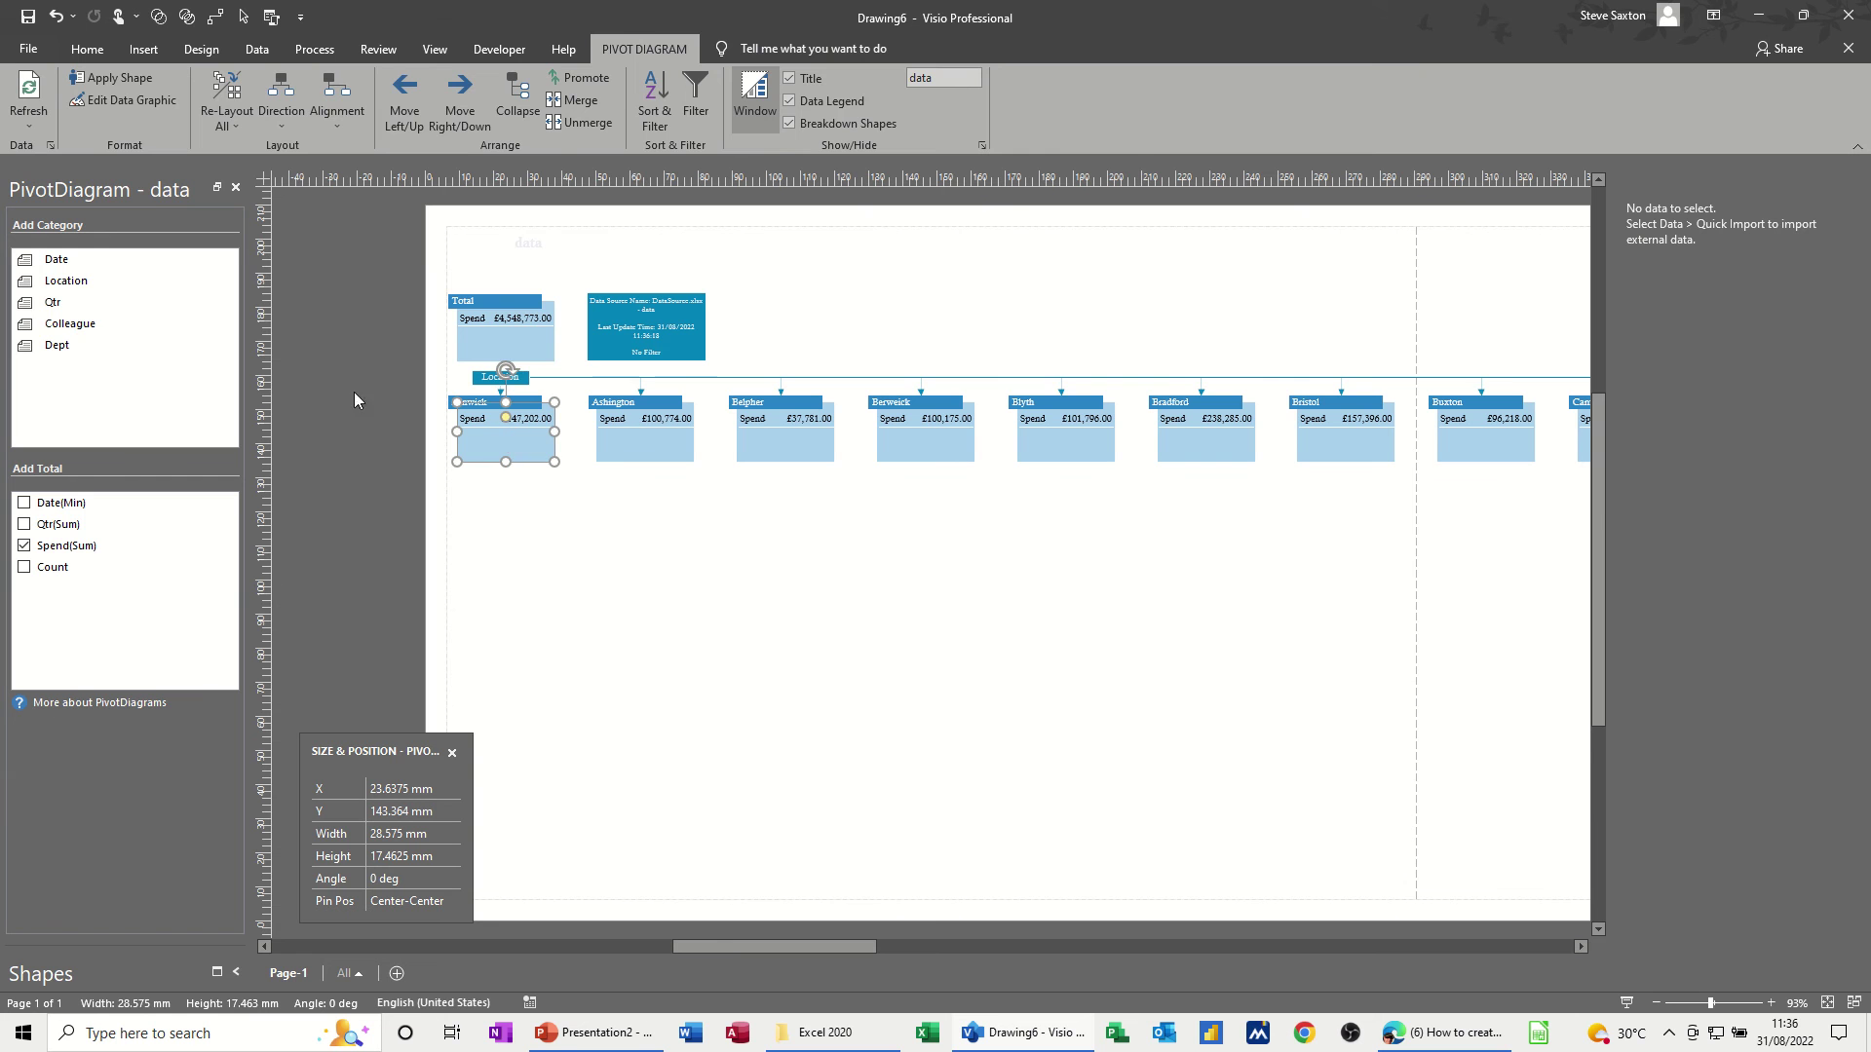
left_click(90, 332)
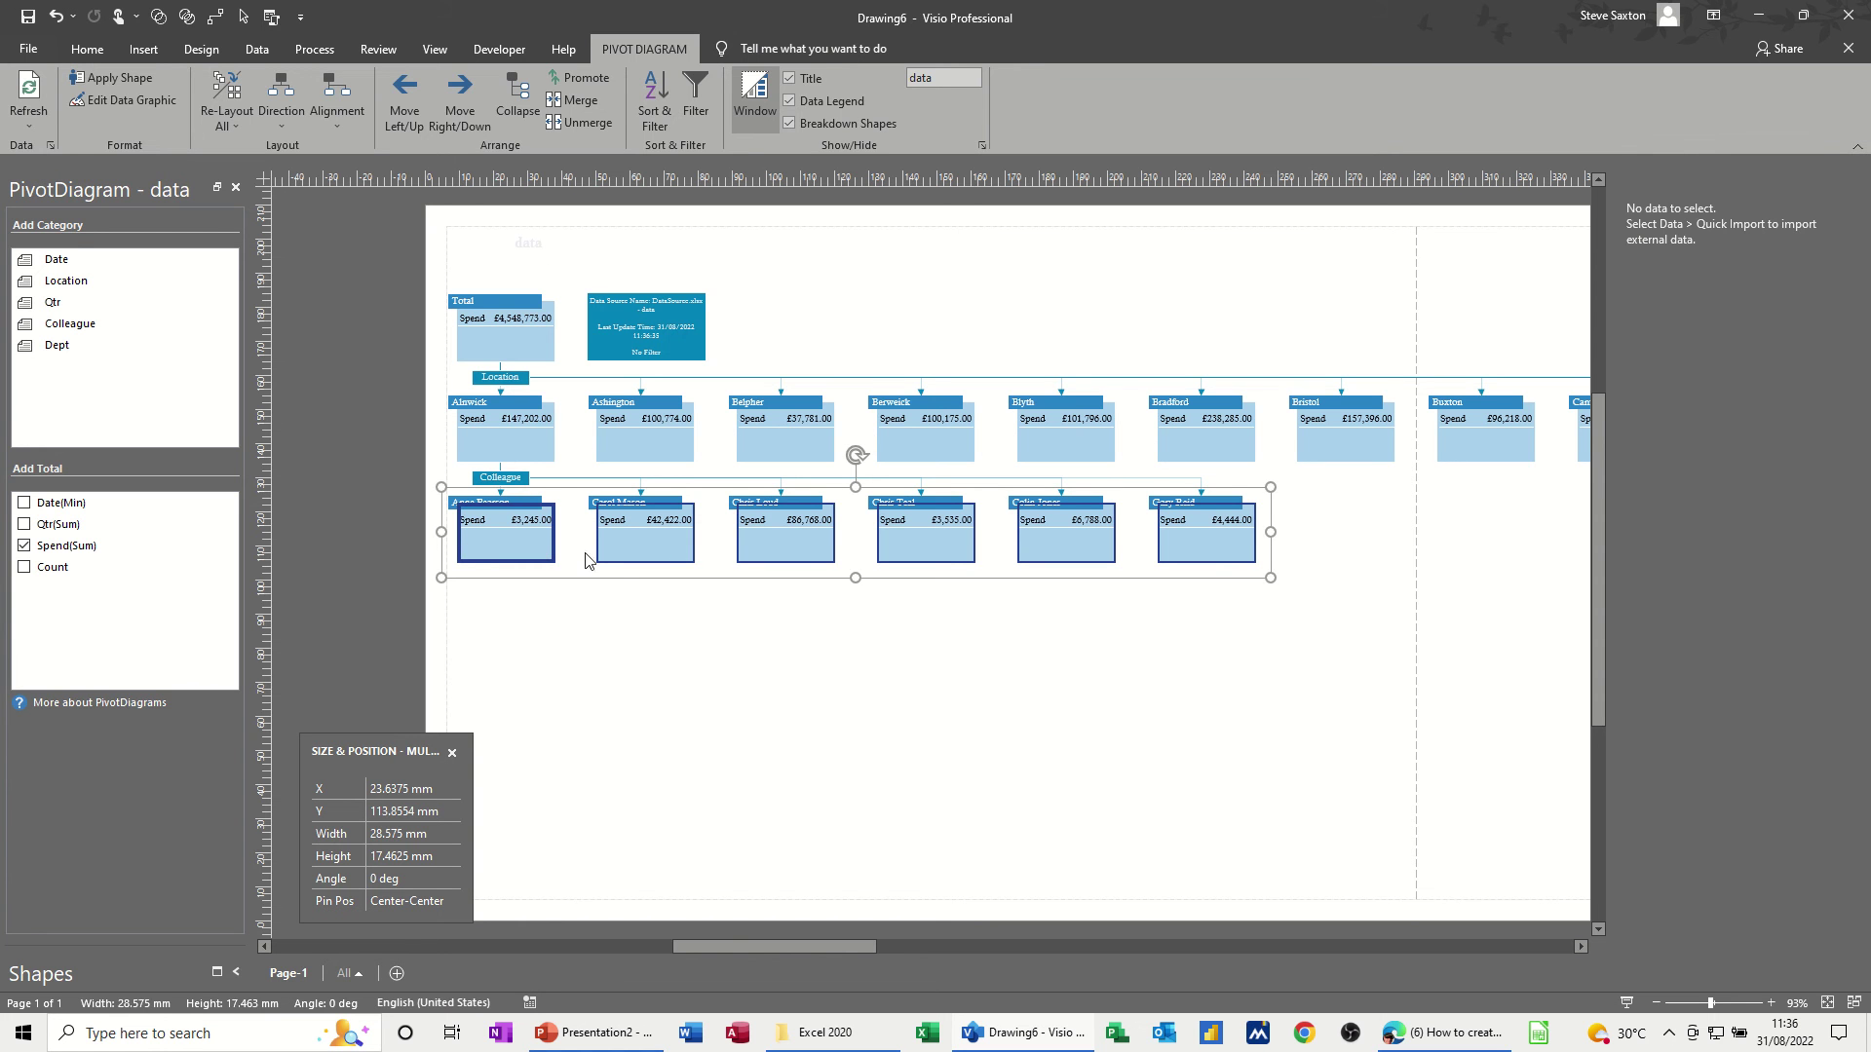
Step: Stack Alnwick's colleague boxes in a vertical column using Top alignment
left_click(526, 447)
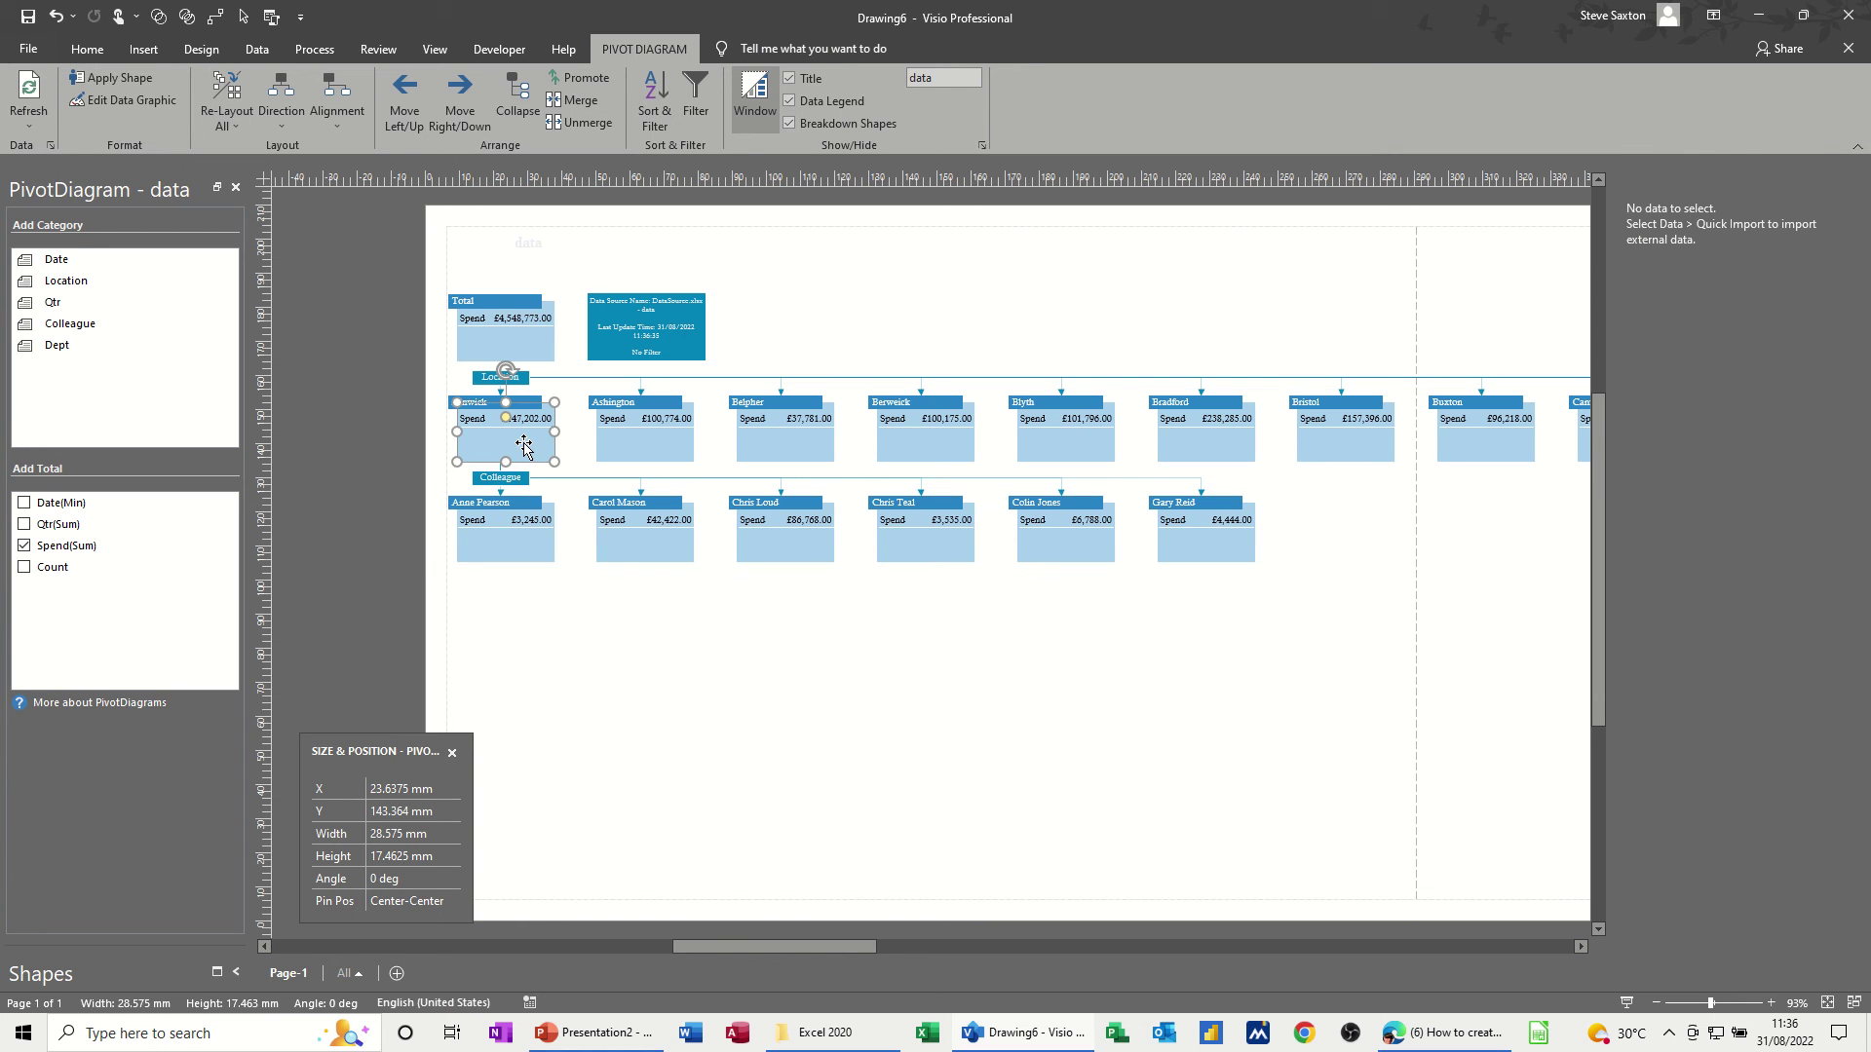
left_click(337, 115)
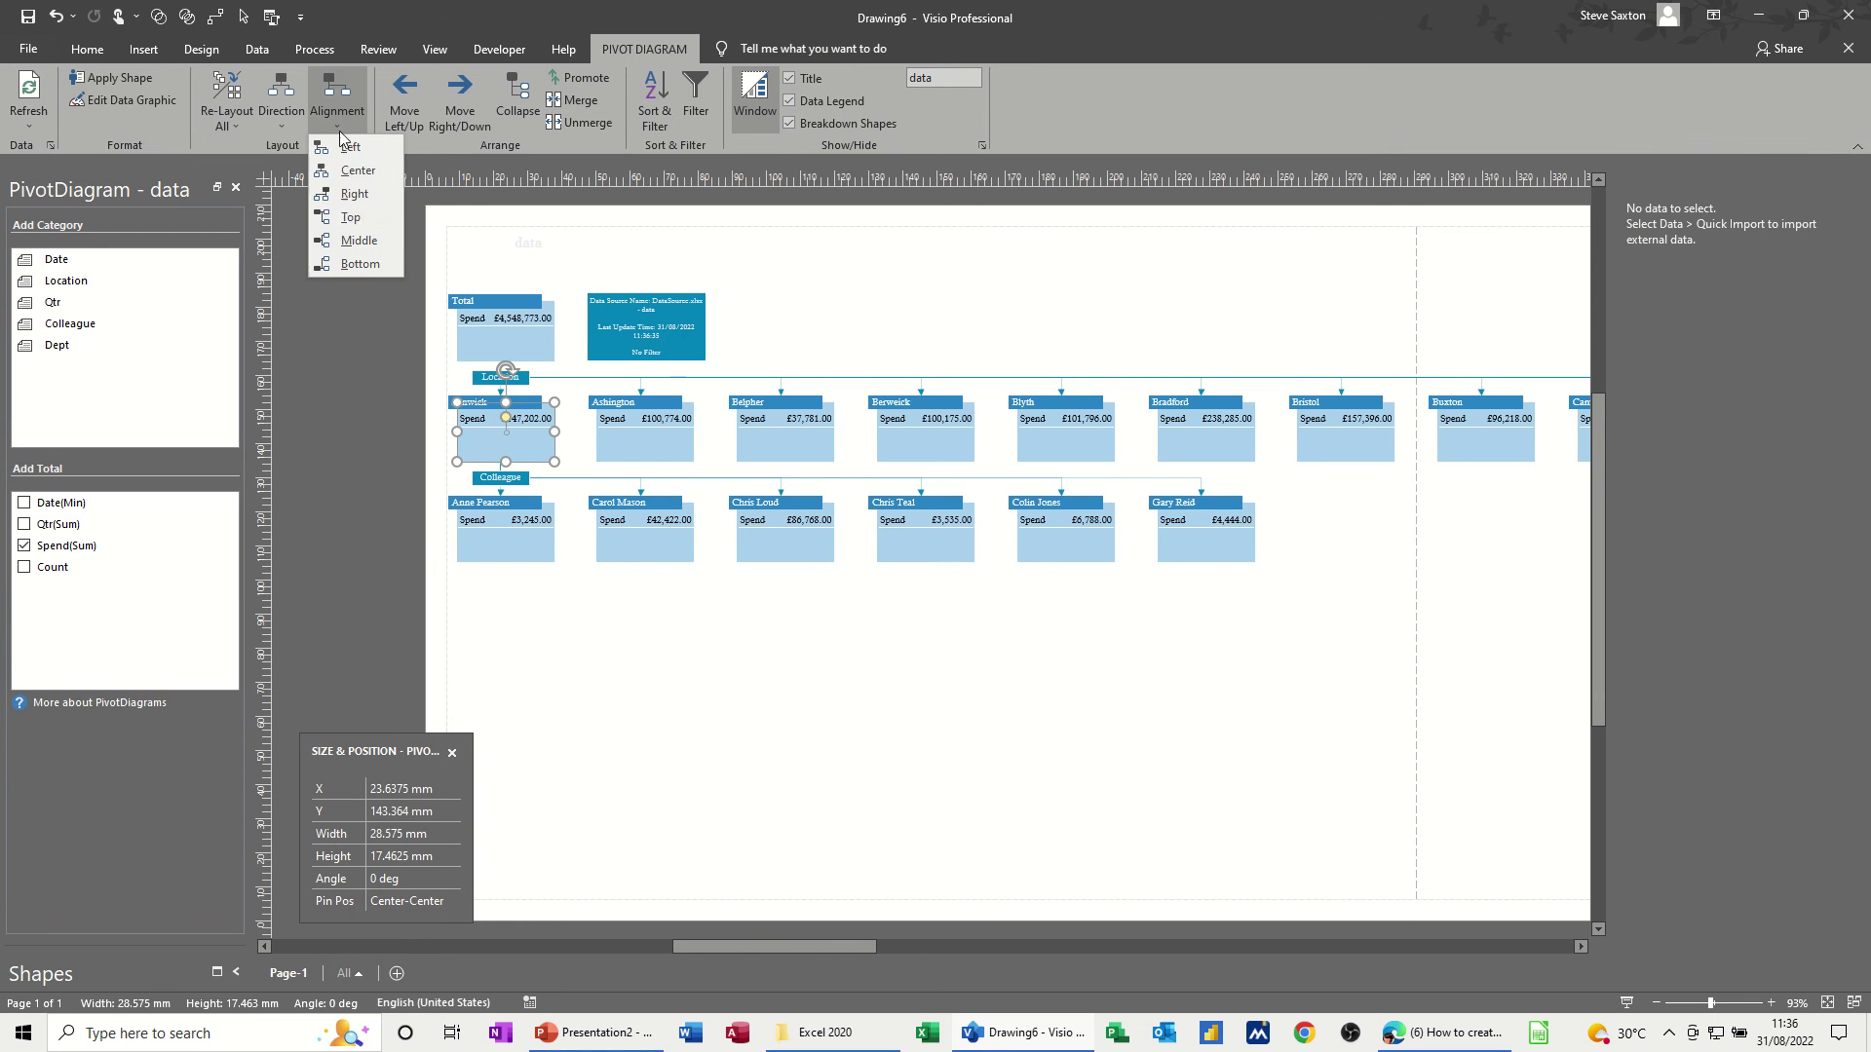
left_click(348, 218)
scroll(1413, 721, "down", 3)
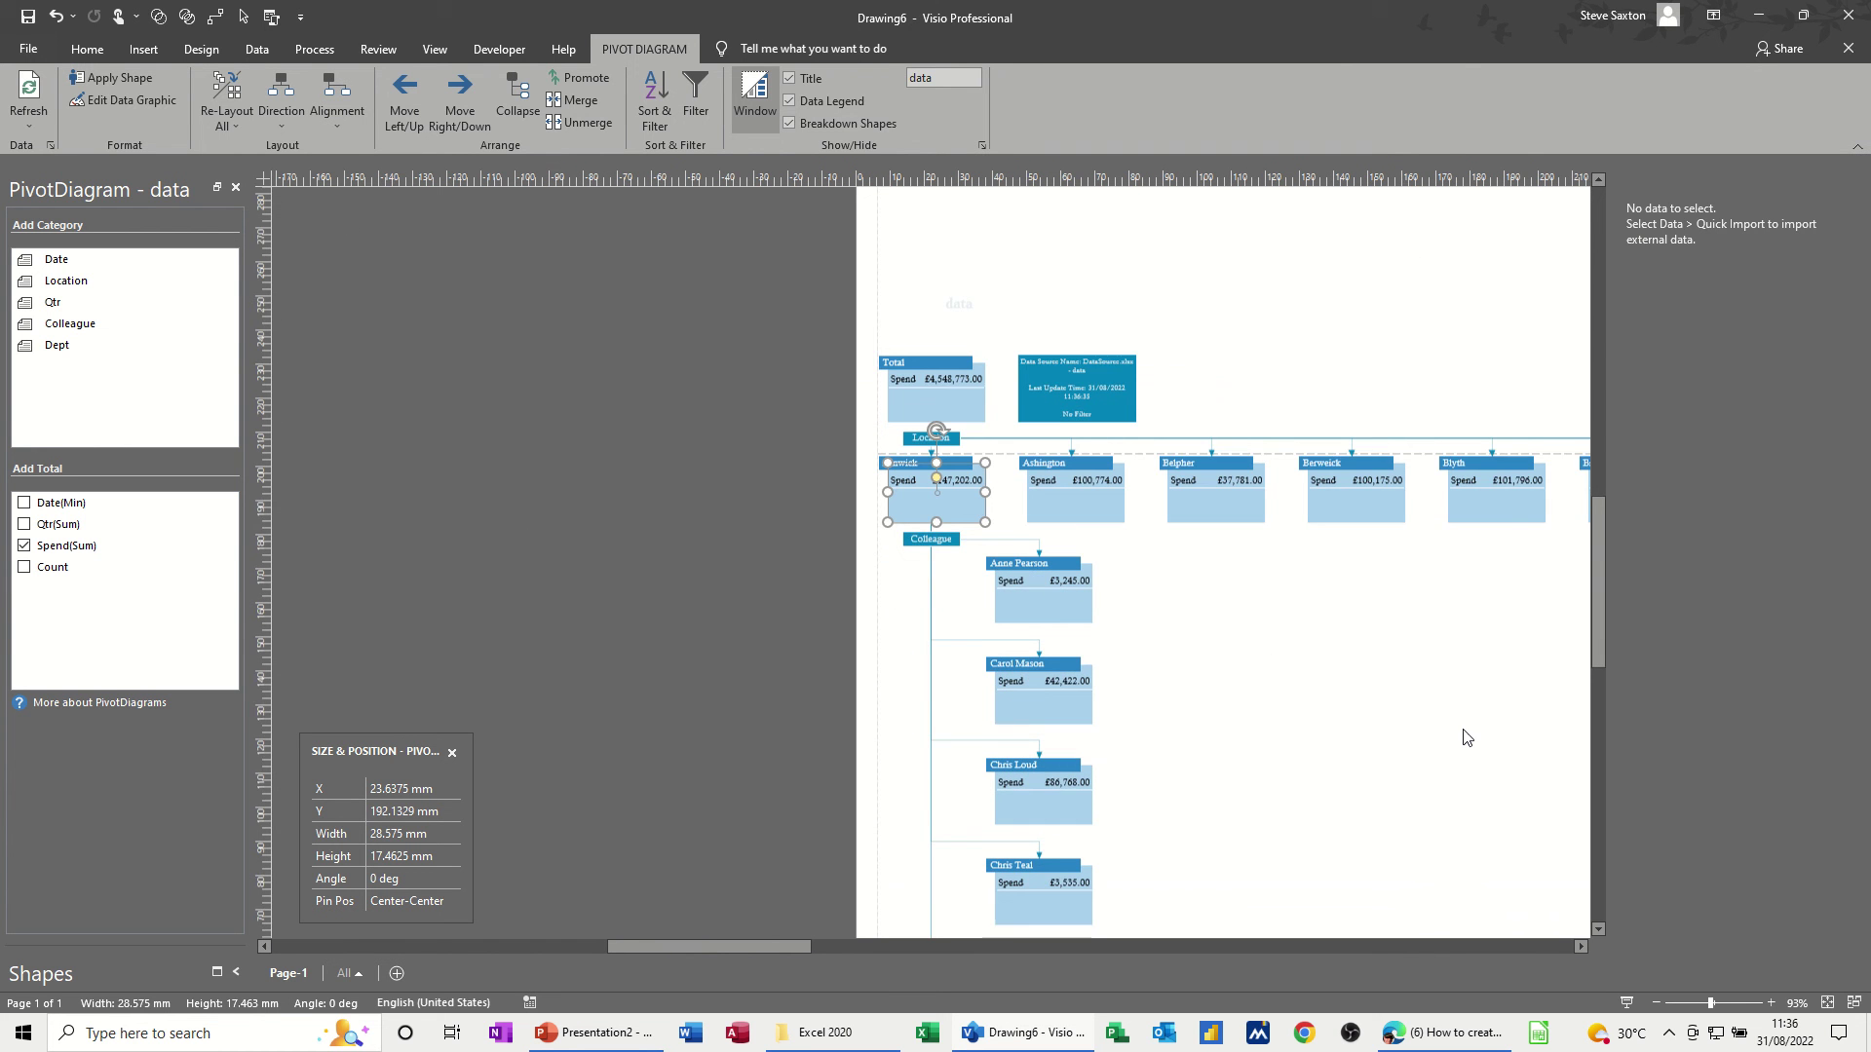
left_click_drag(752, 942, 805, 946)
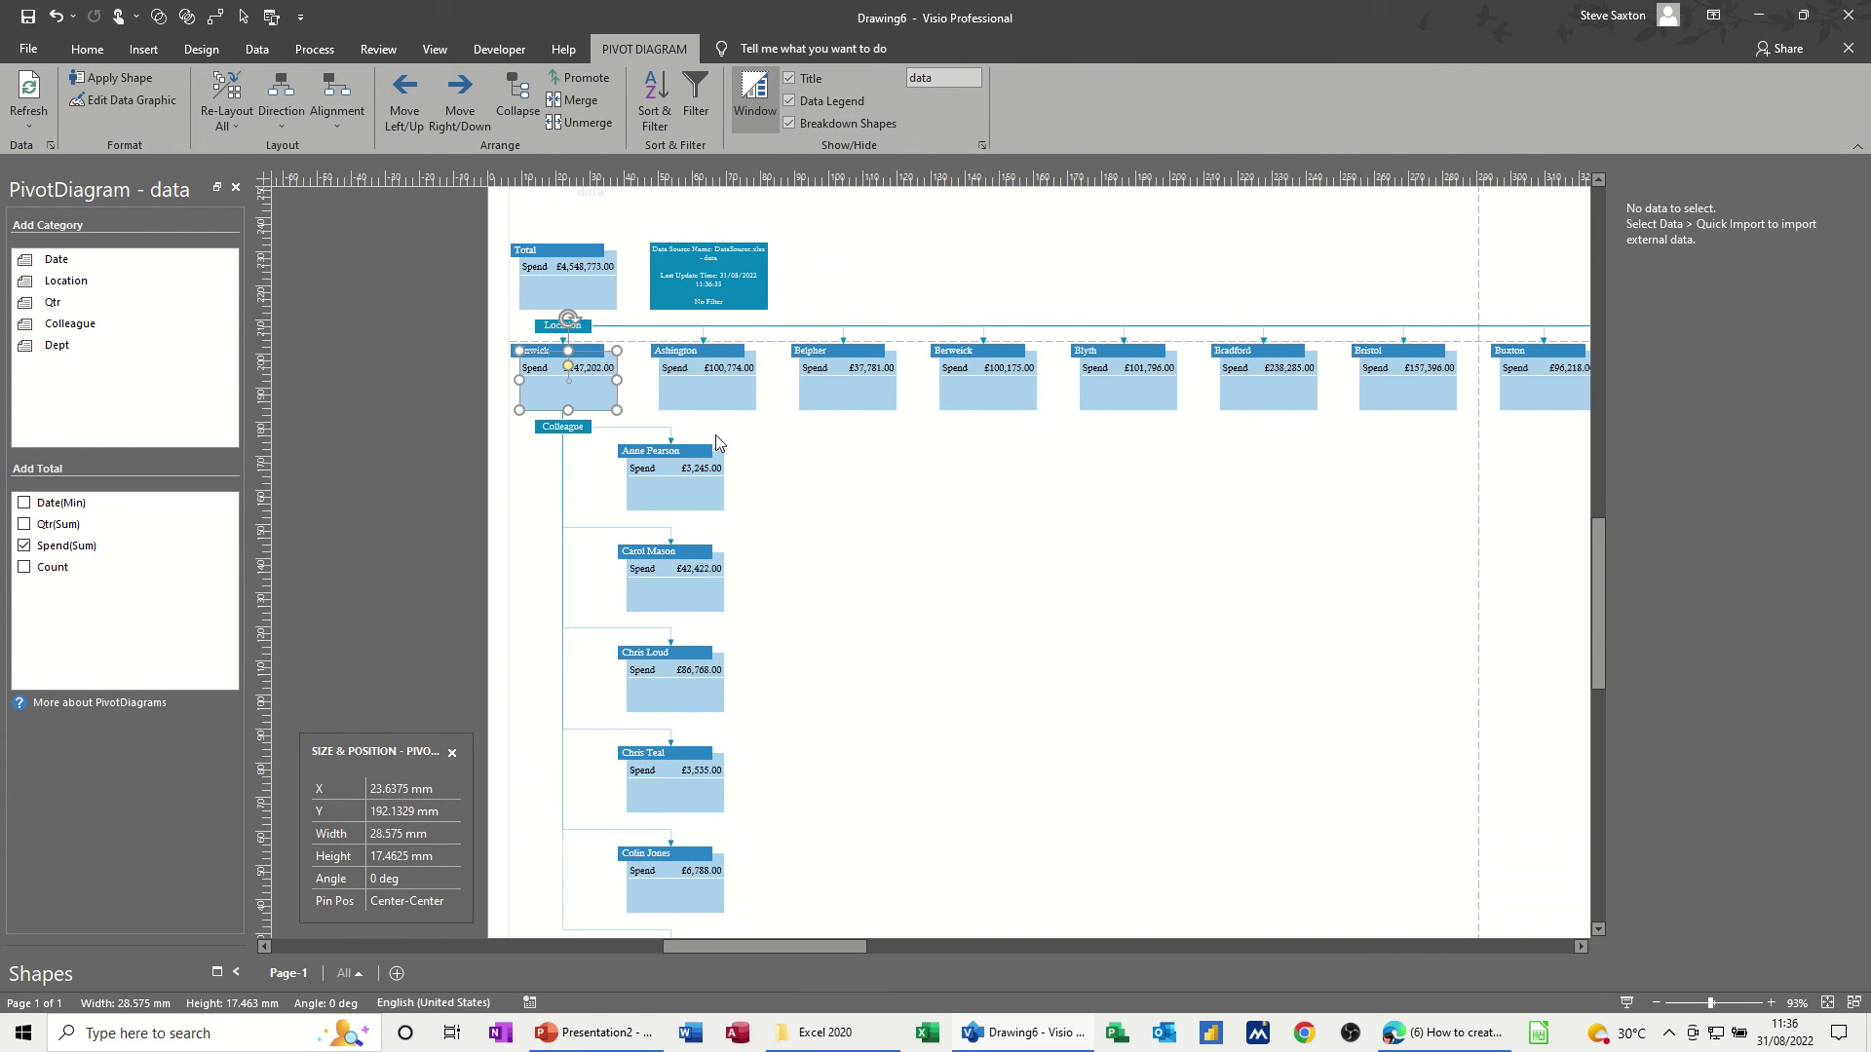
Step: Break Berwick down by Colleague and stack its colleague boxes vertically beneath it
left_click(990, 386)
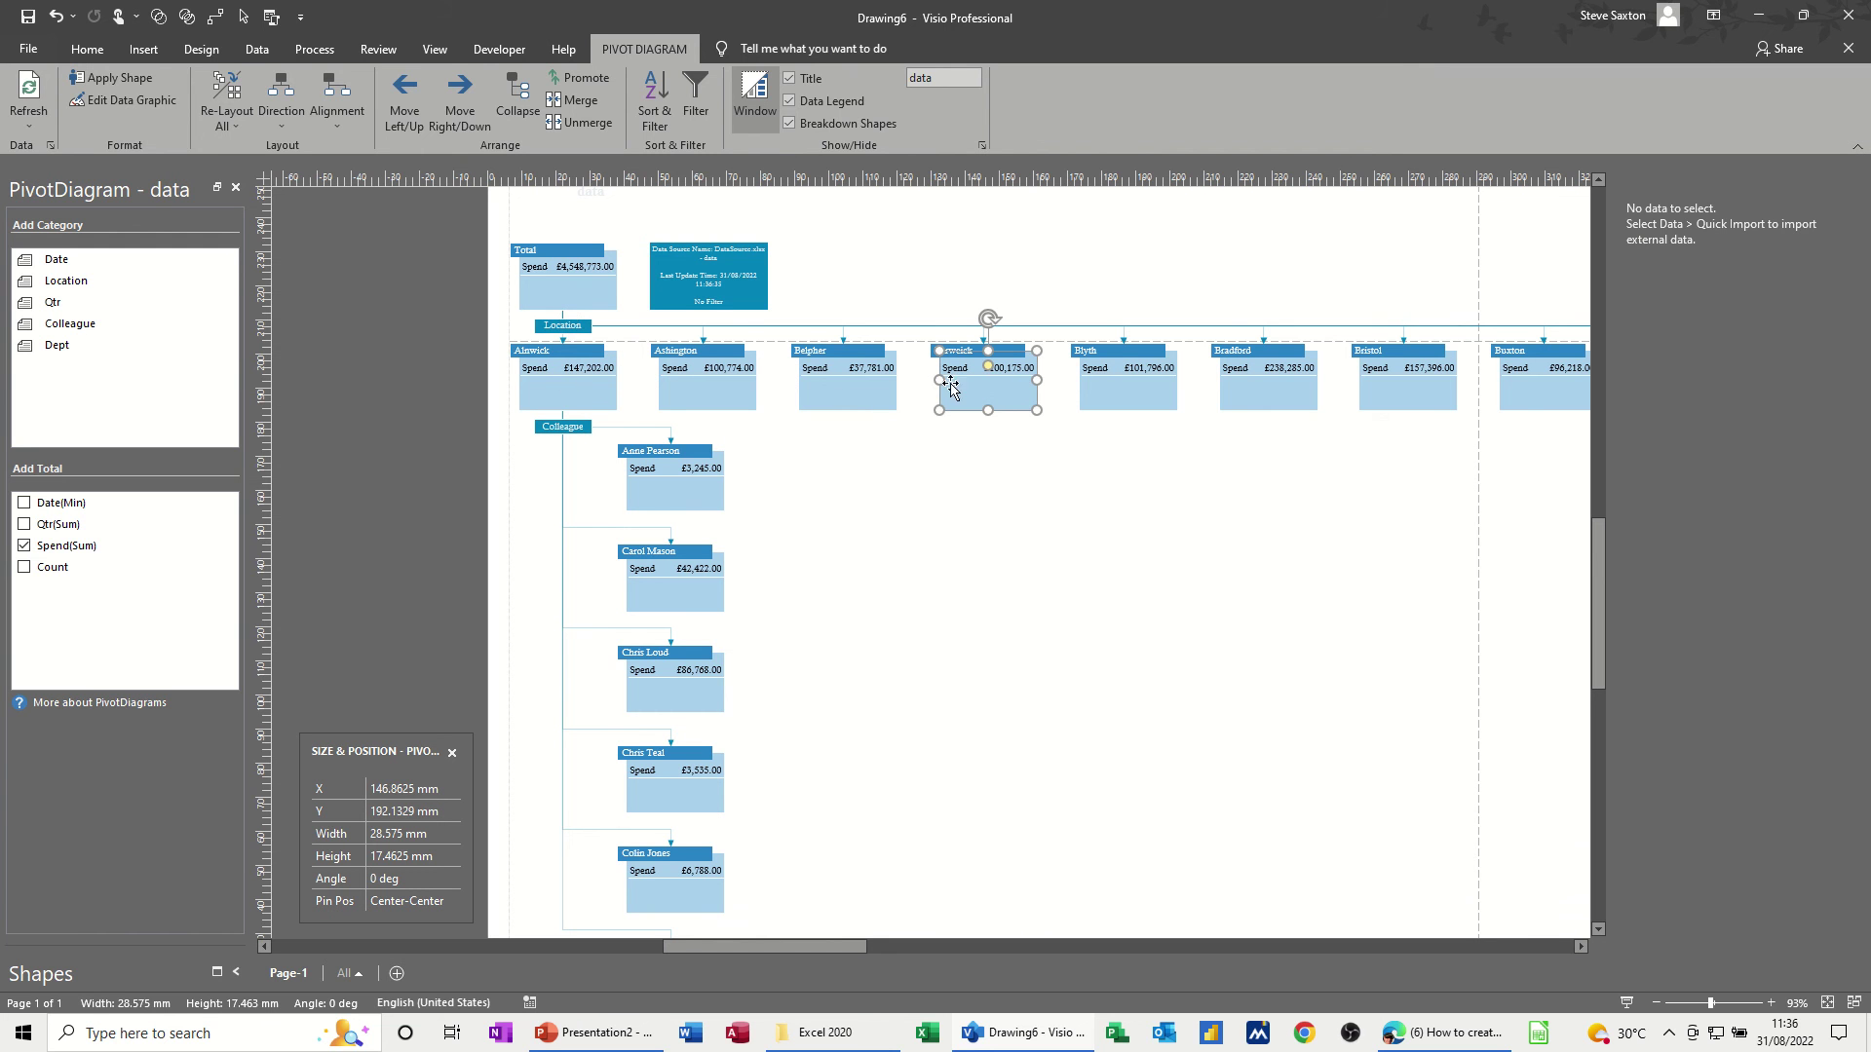
left_click(82, 334)
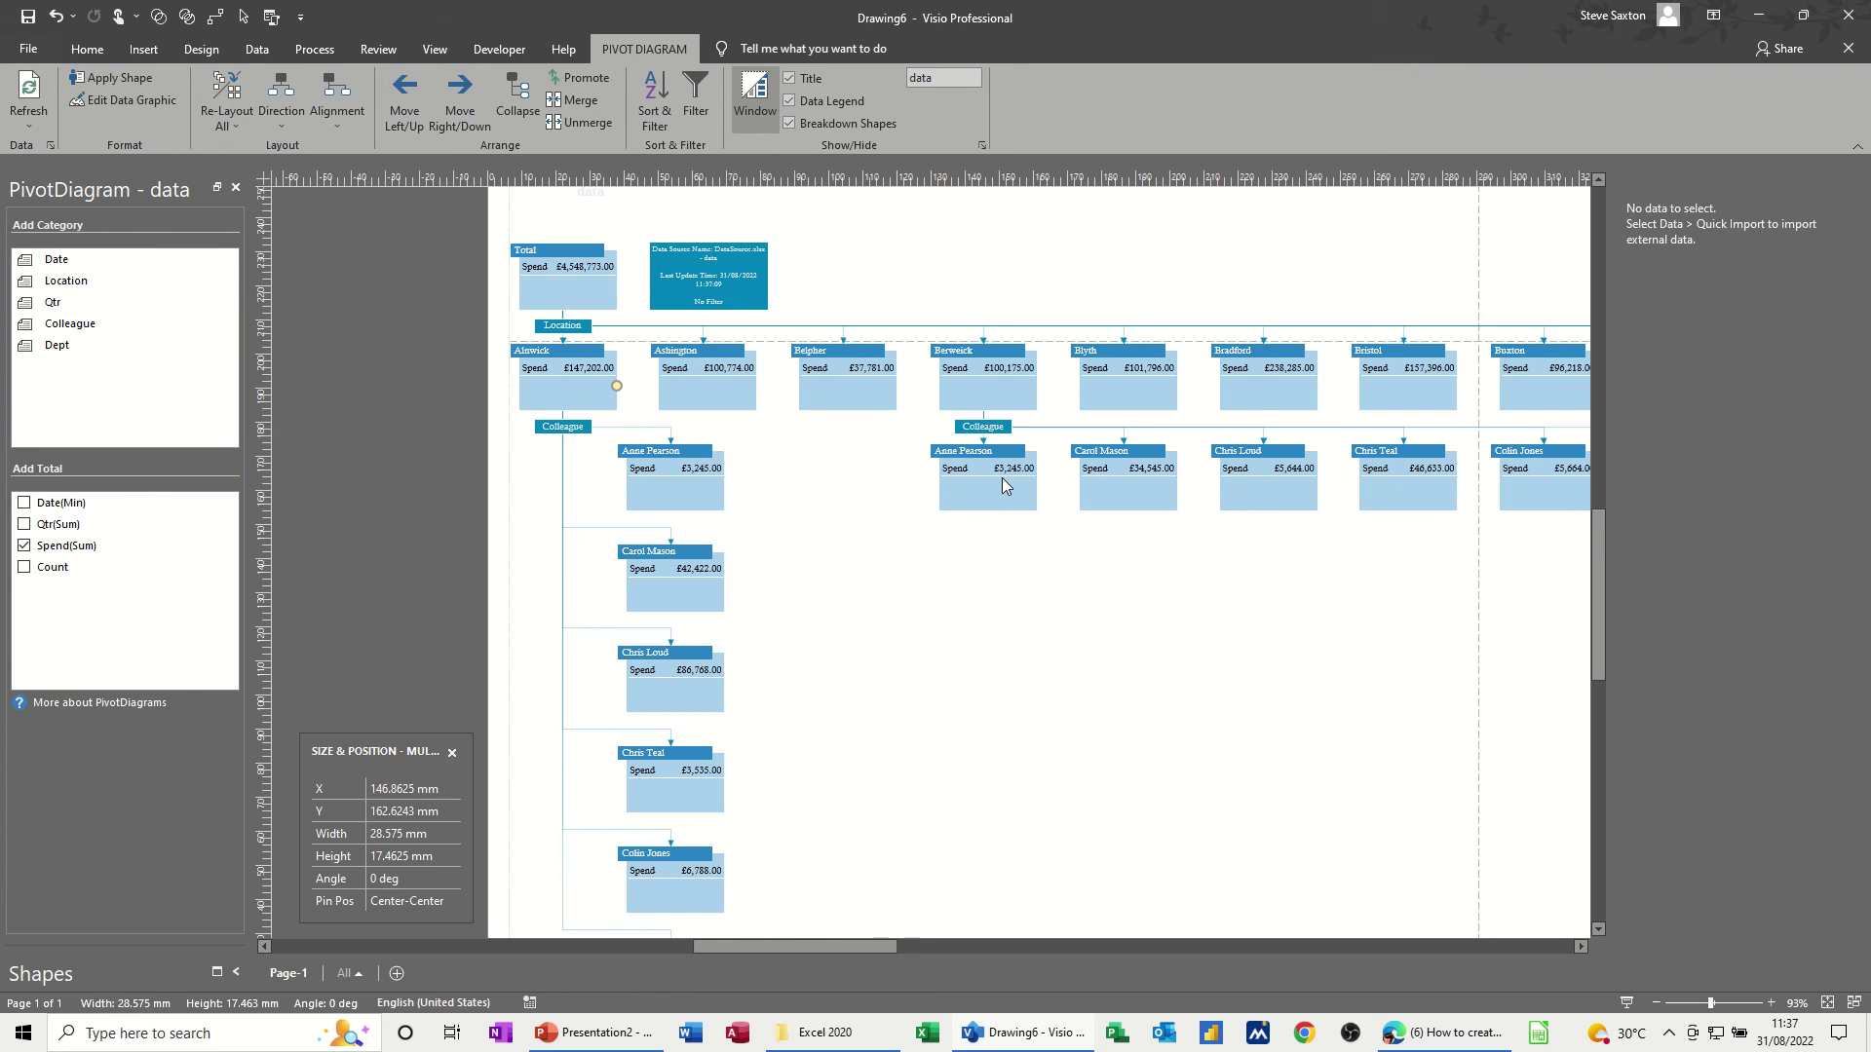
left_click(972, 398)
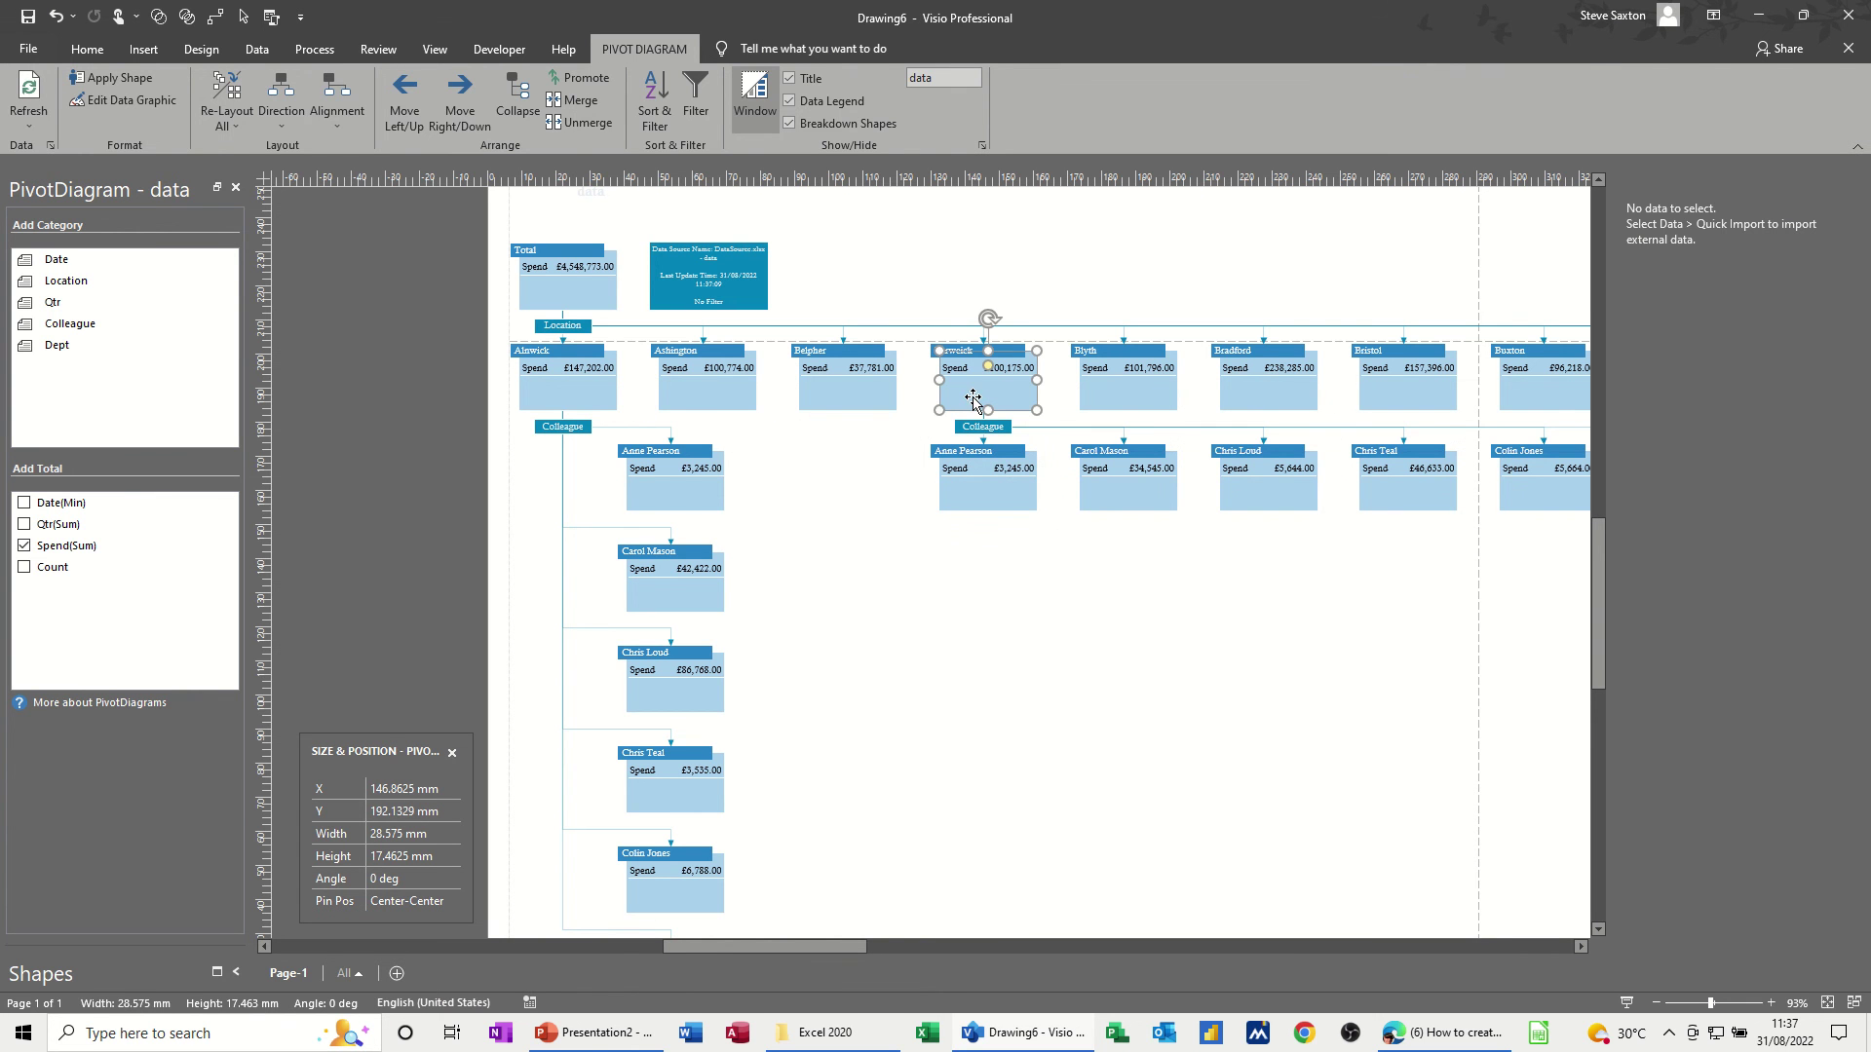
left_click(336, 95)
left_click(347, 219)
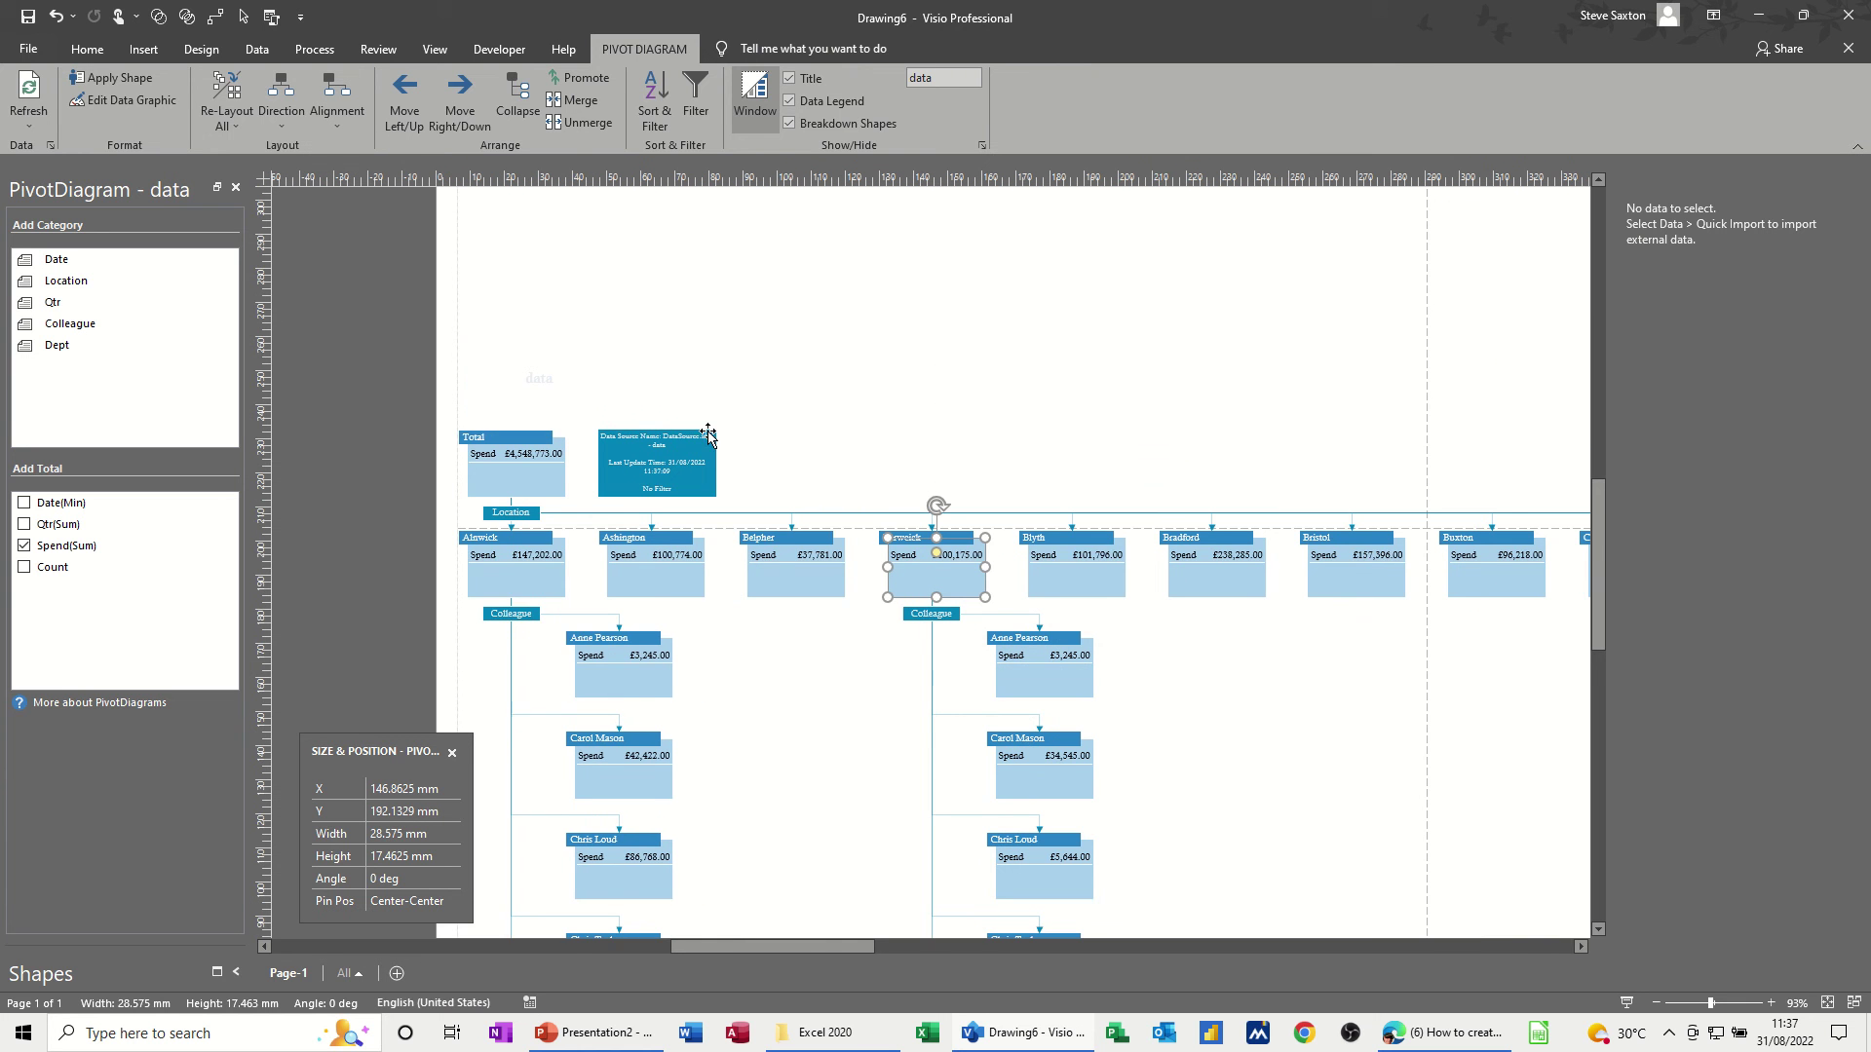
scroll(906, 648, "down", 1)
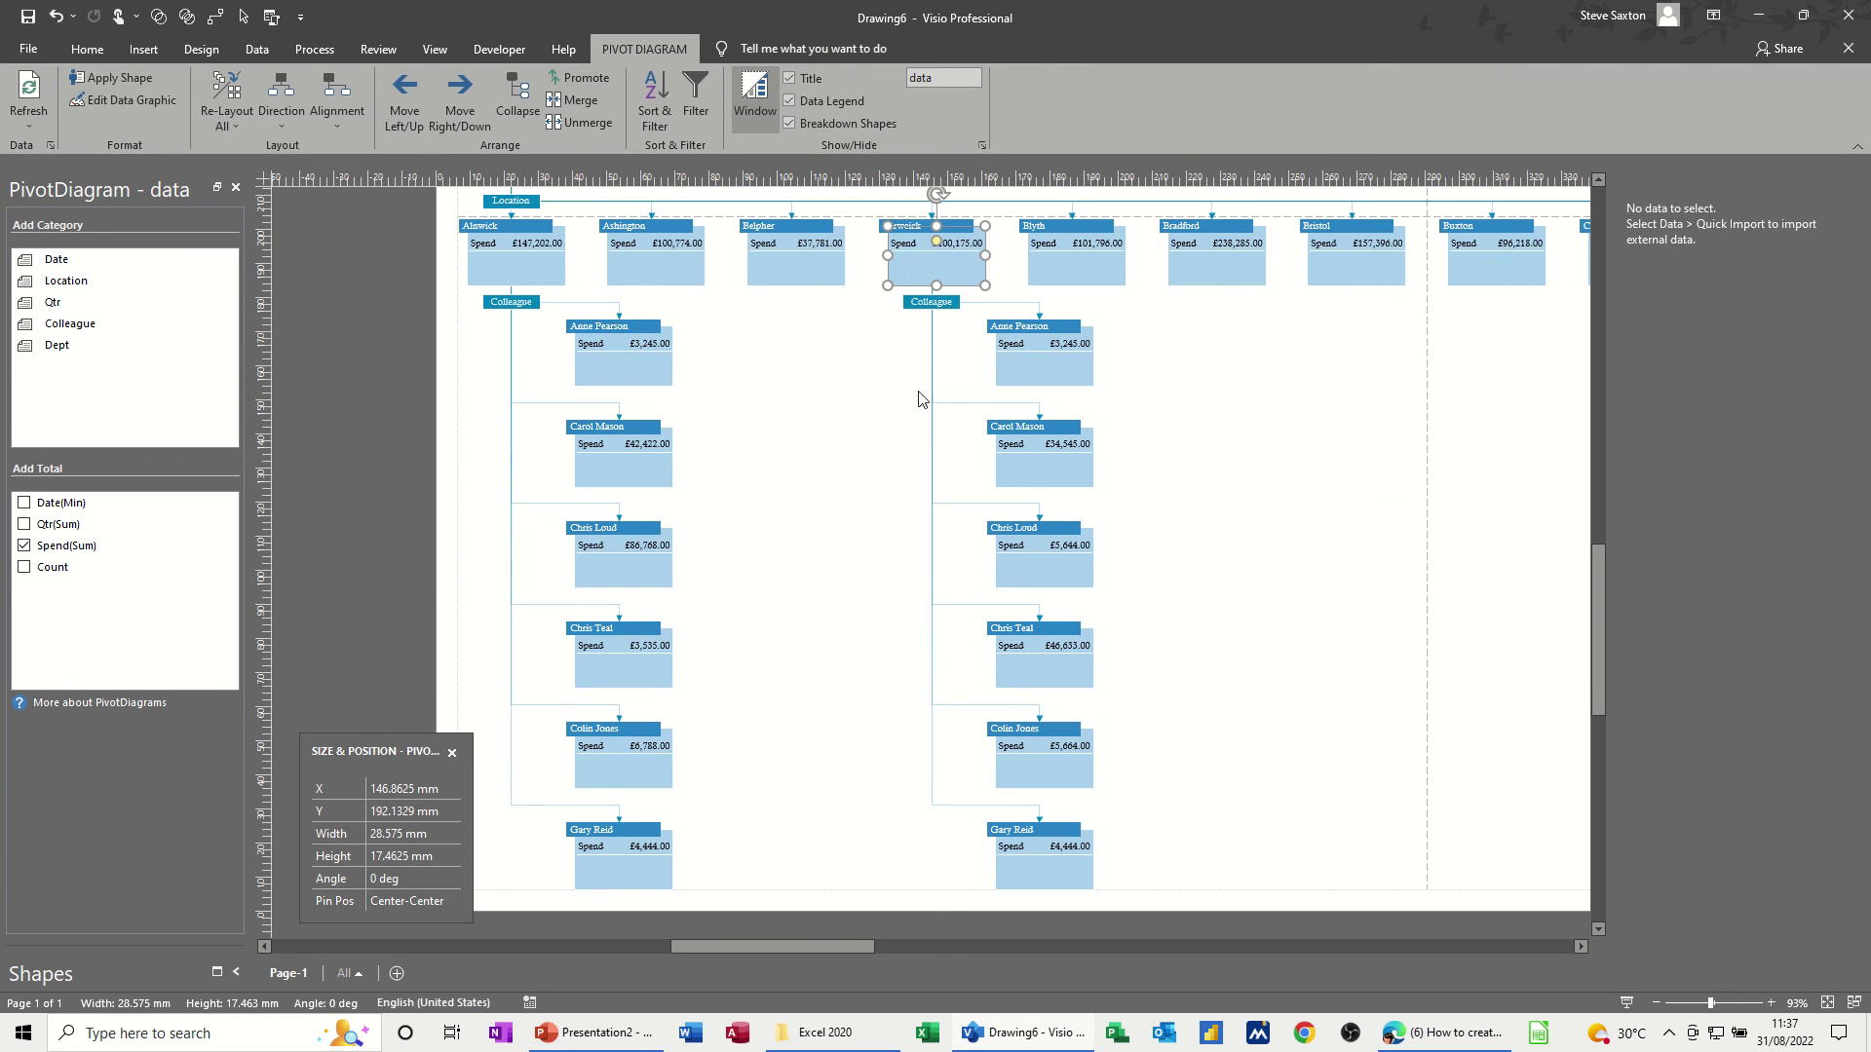
left_click(1038, 466)
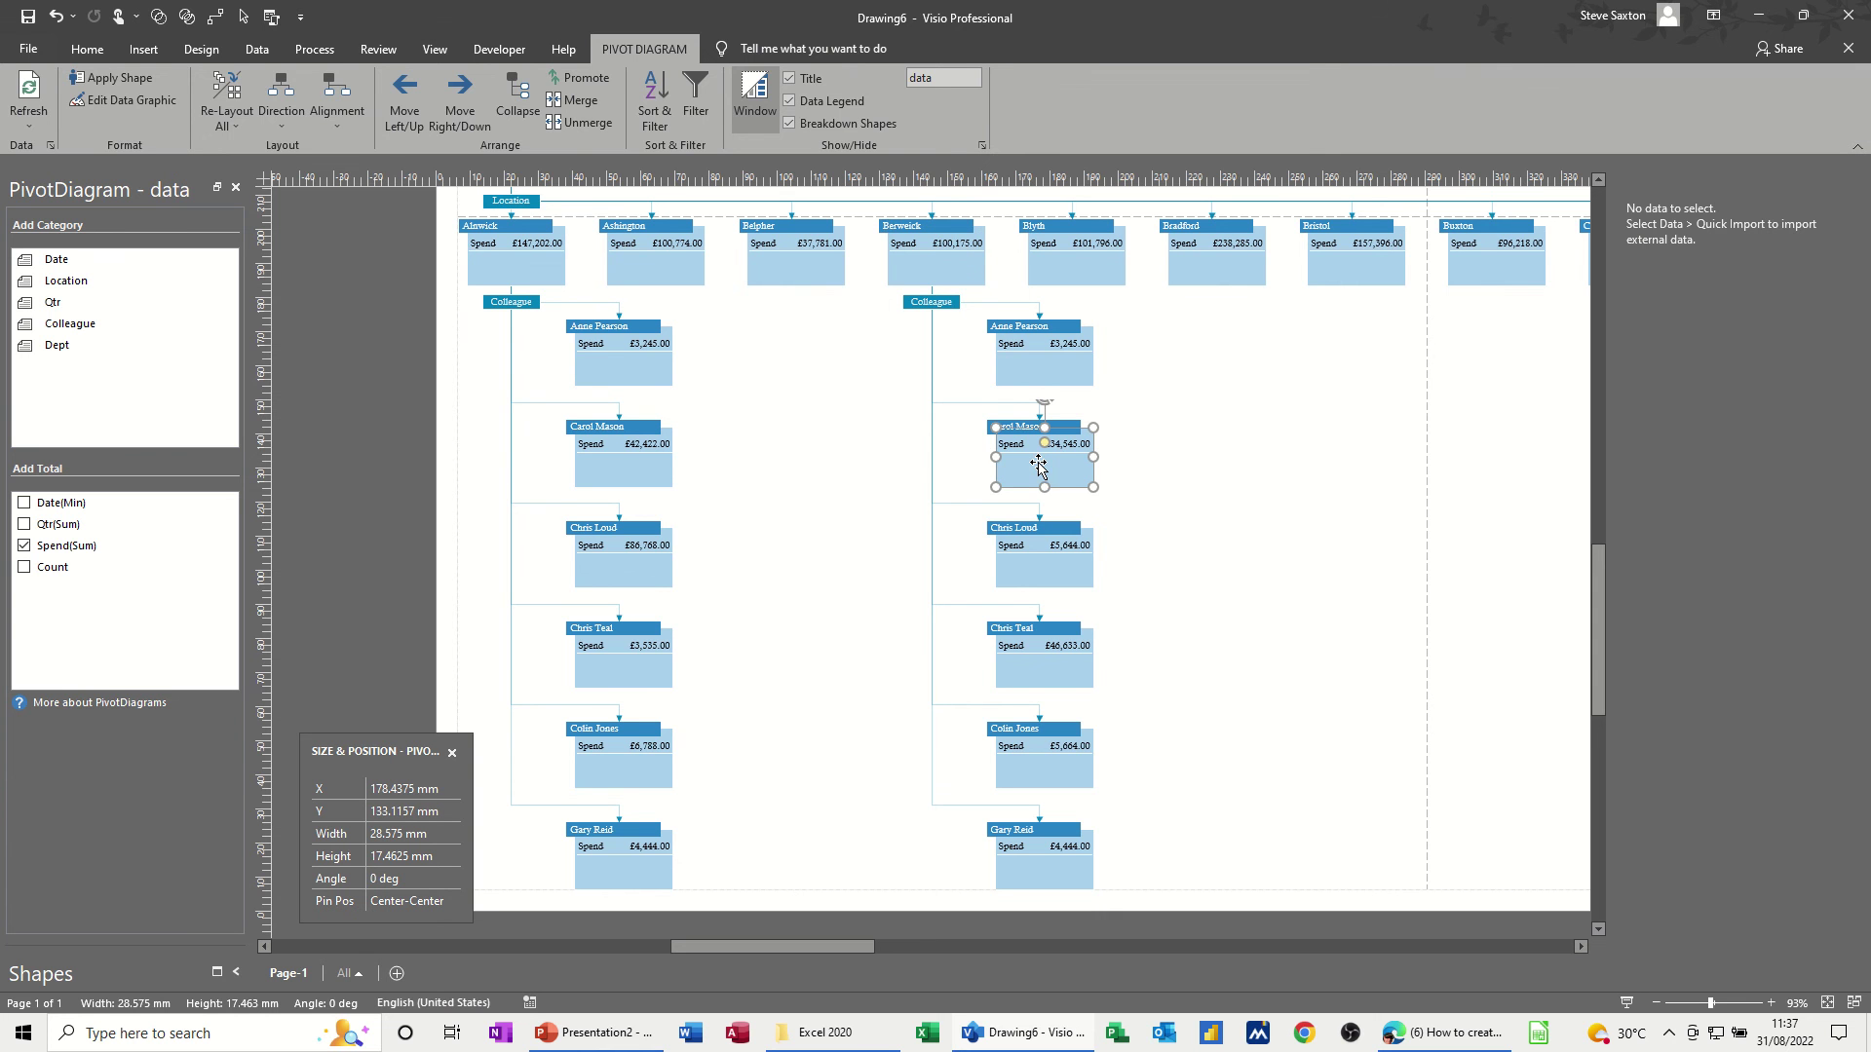
scroll(487, 242, "up", 1)
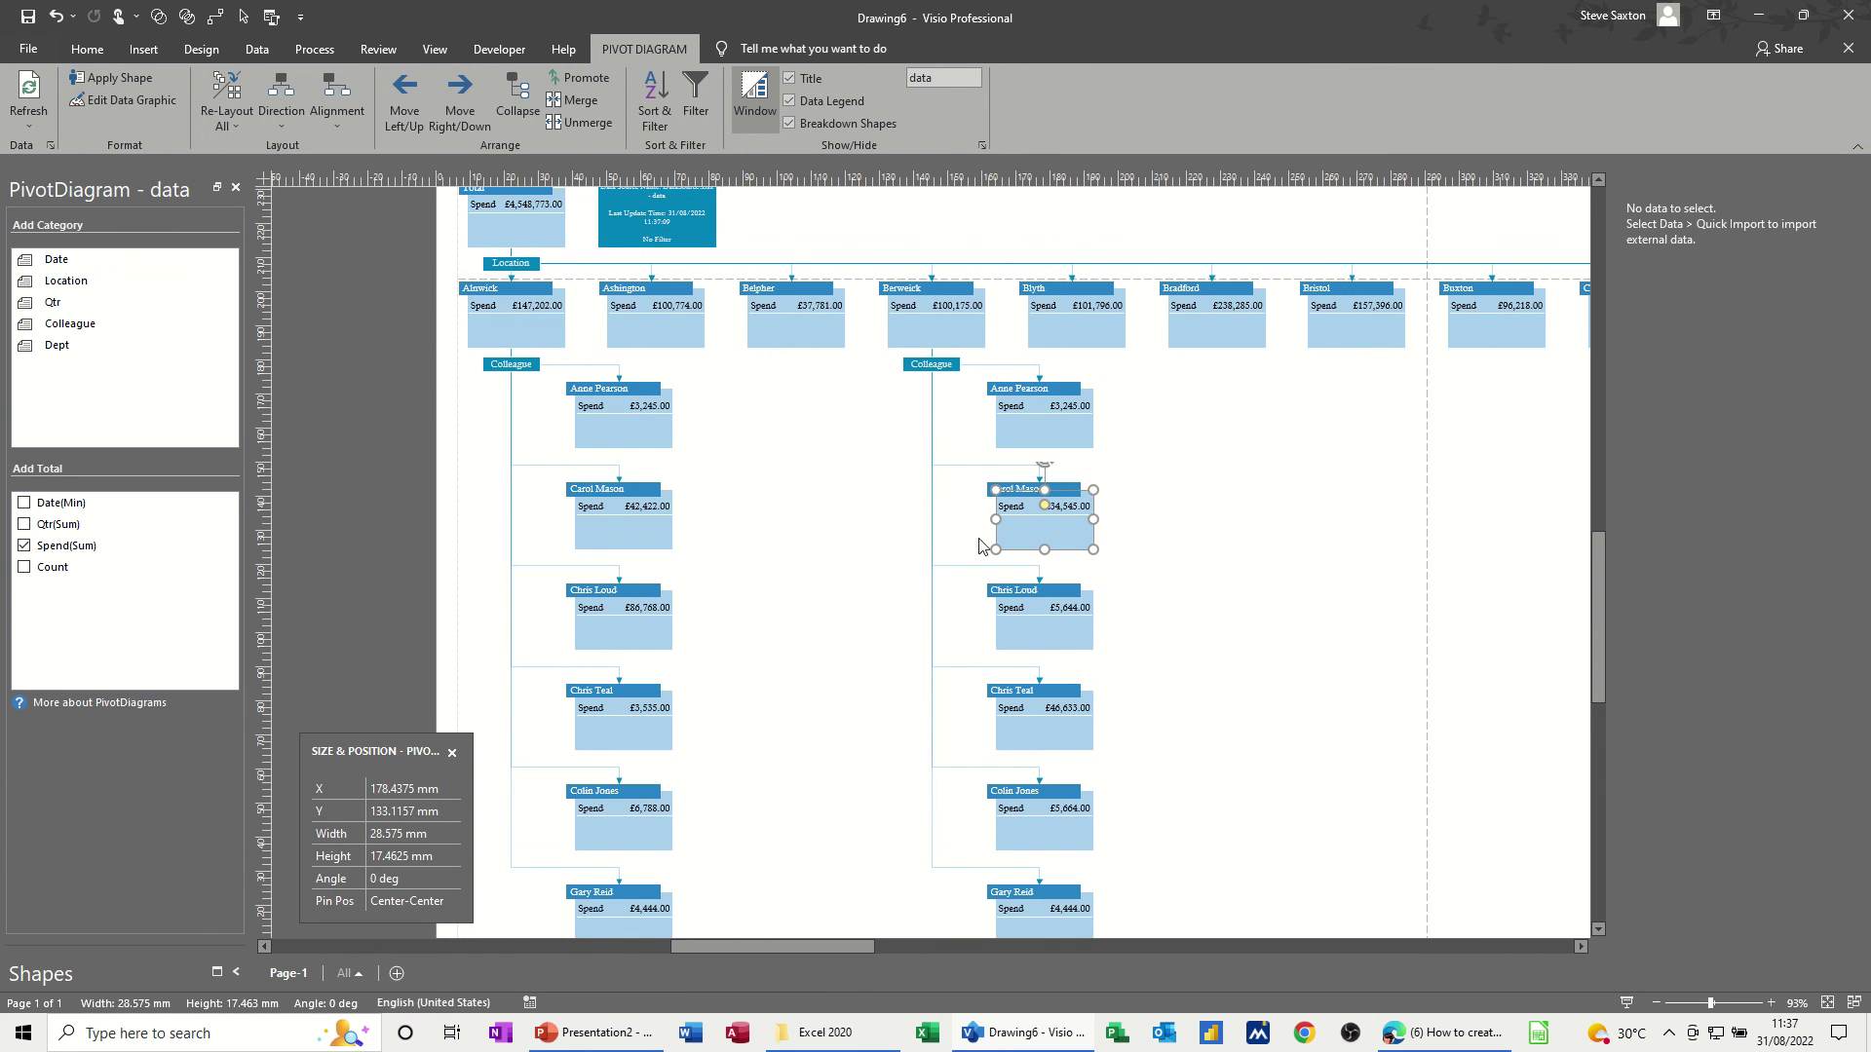
Step: Add the Dept category to Berwick's second colleague, giving a single Fabrication box at £34,545.00
left_click_drag(61, 345, 1008, 523)
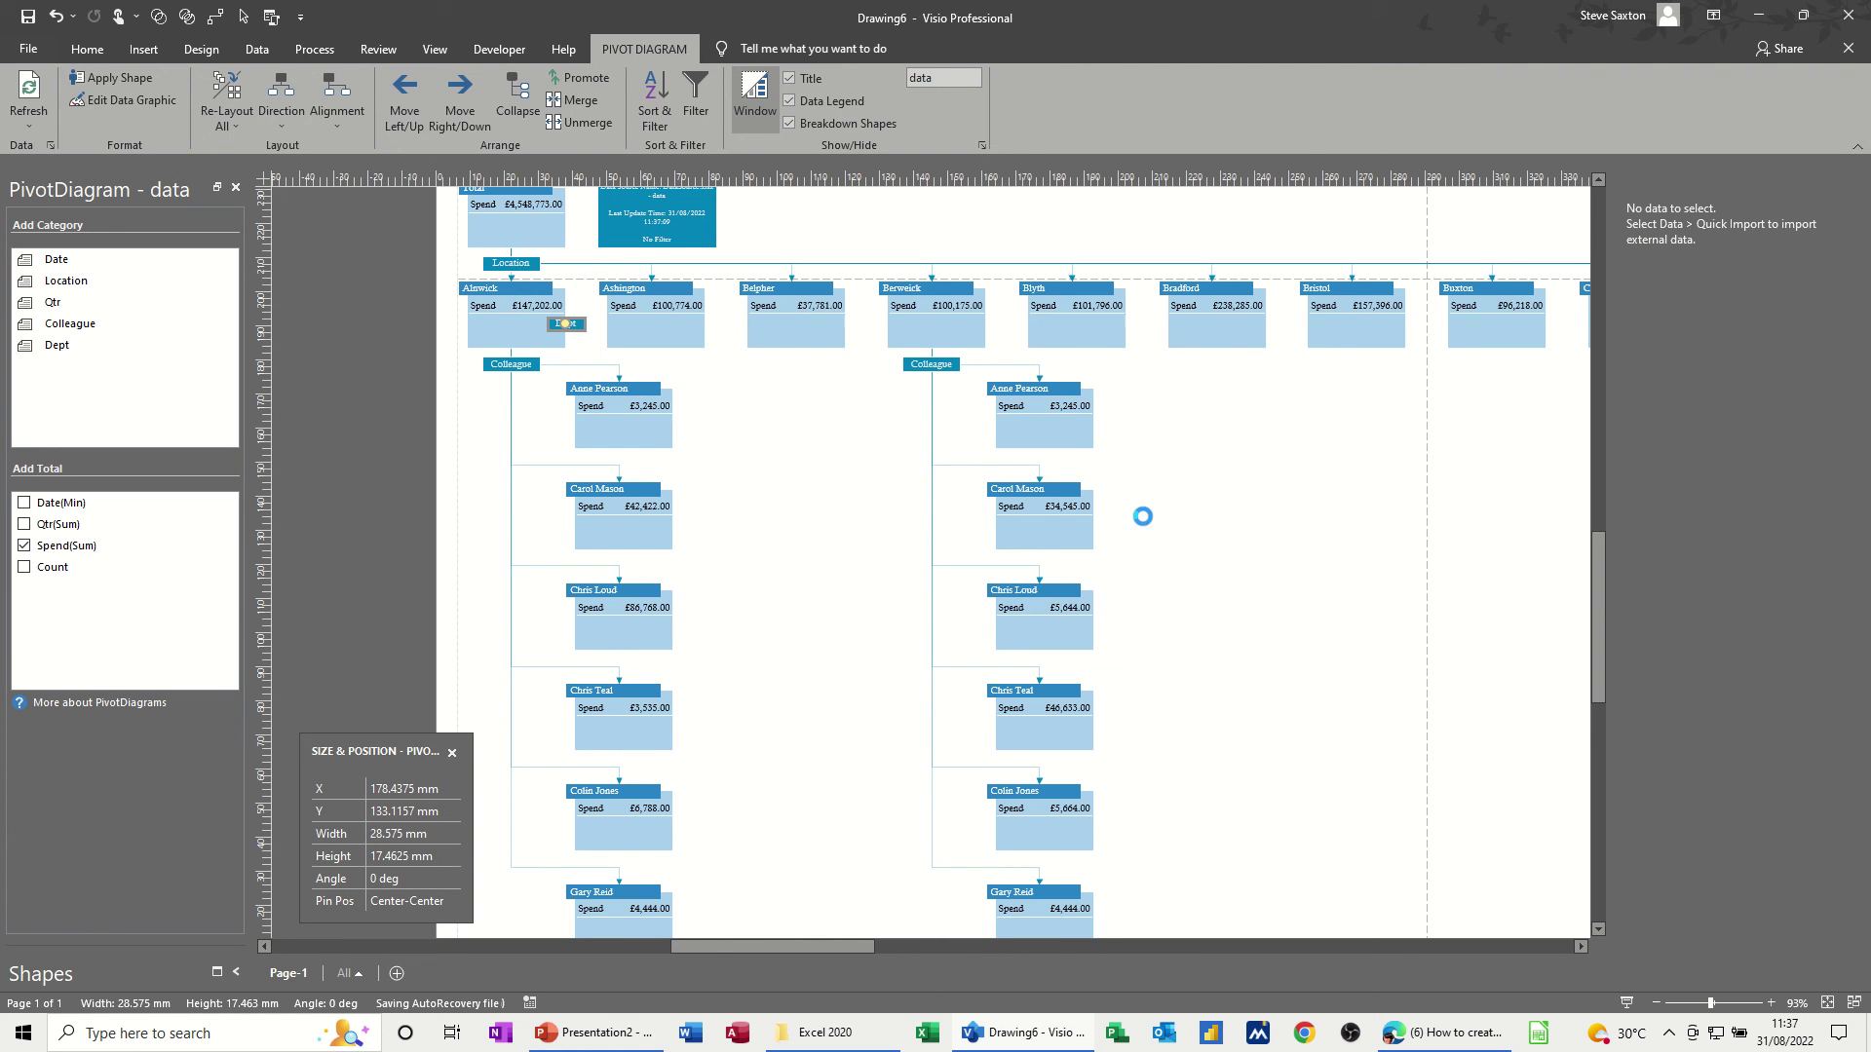
scroll(1190, 581, "down", 1)
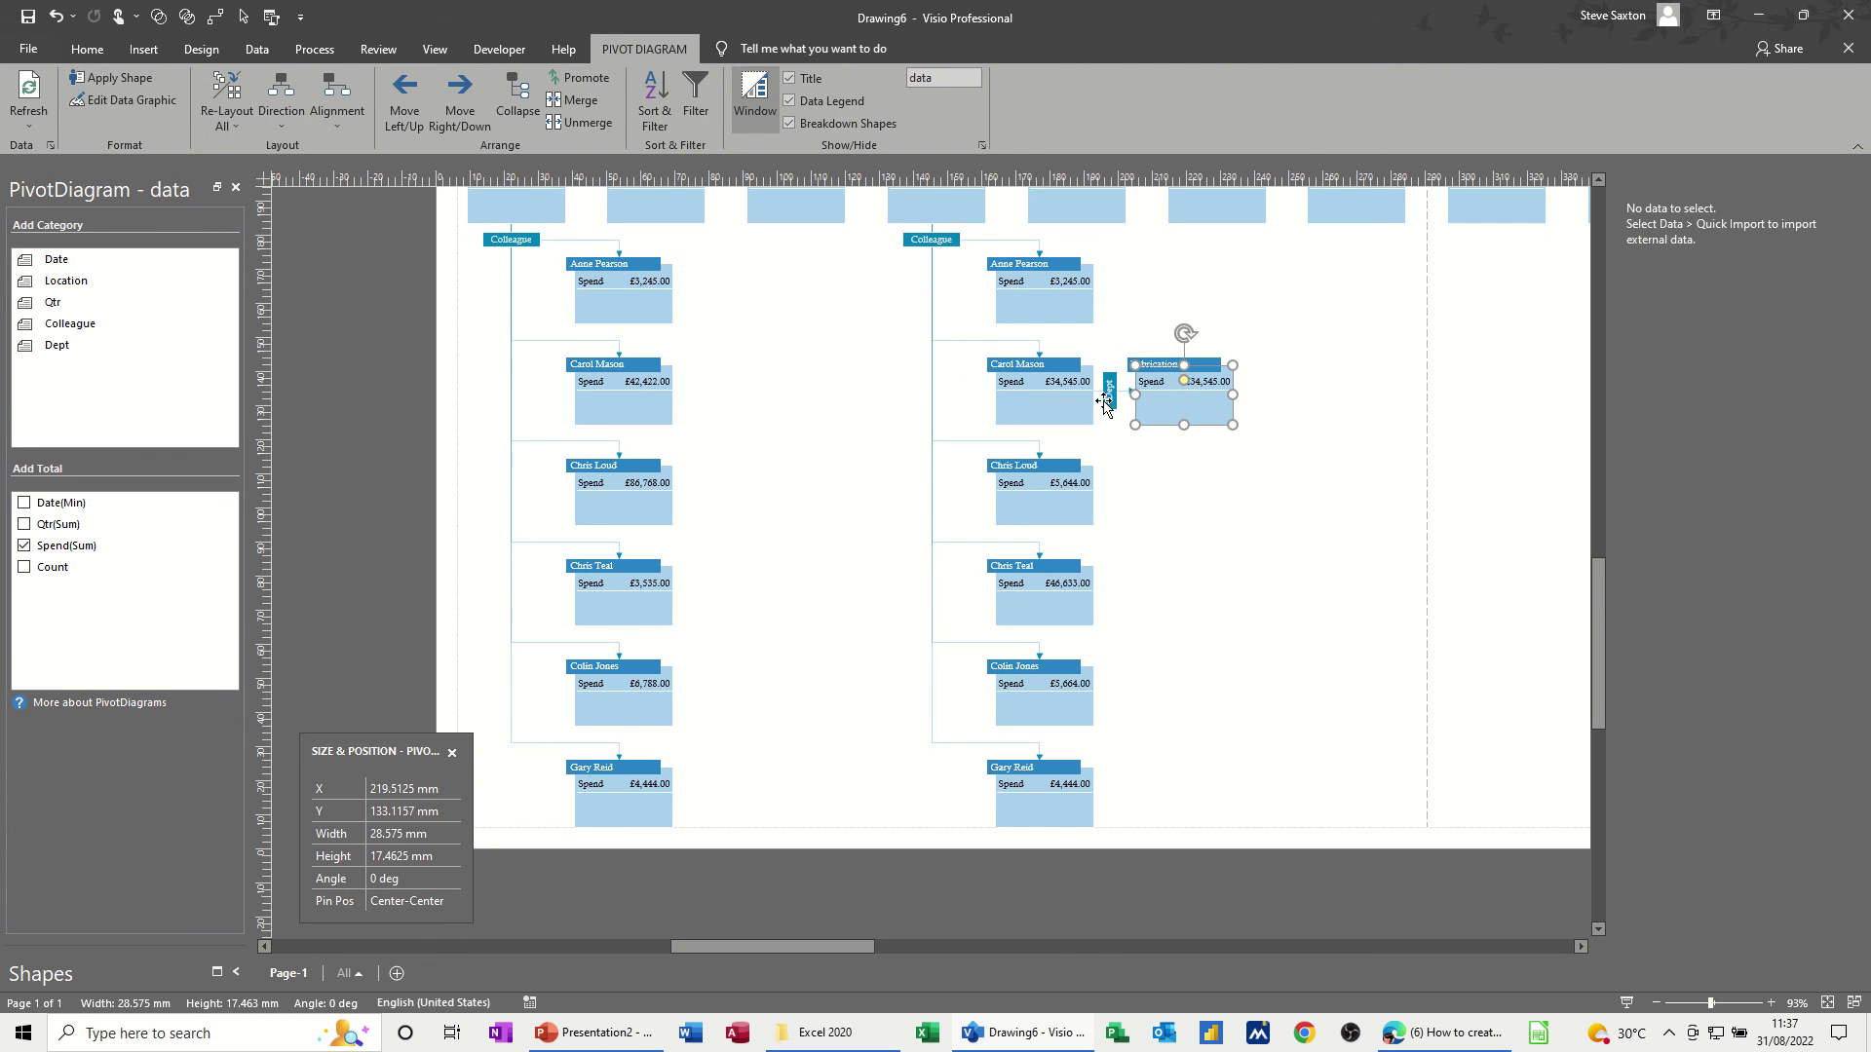
left_click(1307, 413)
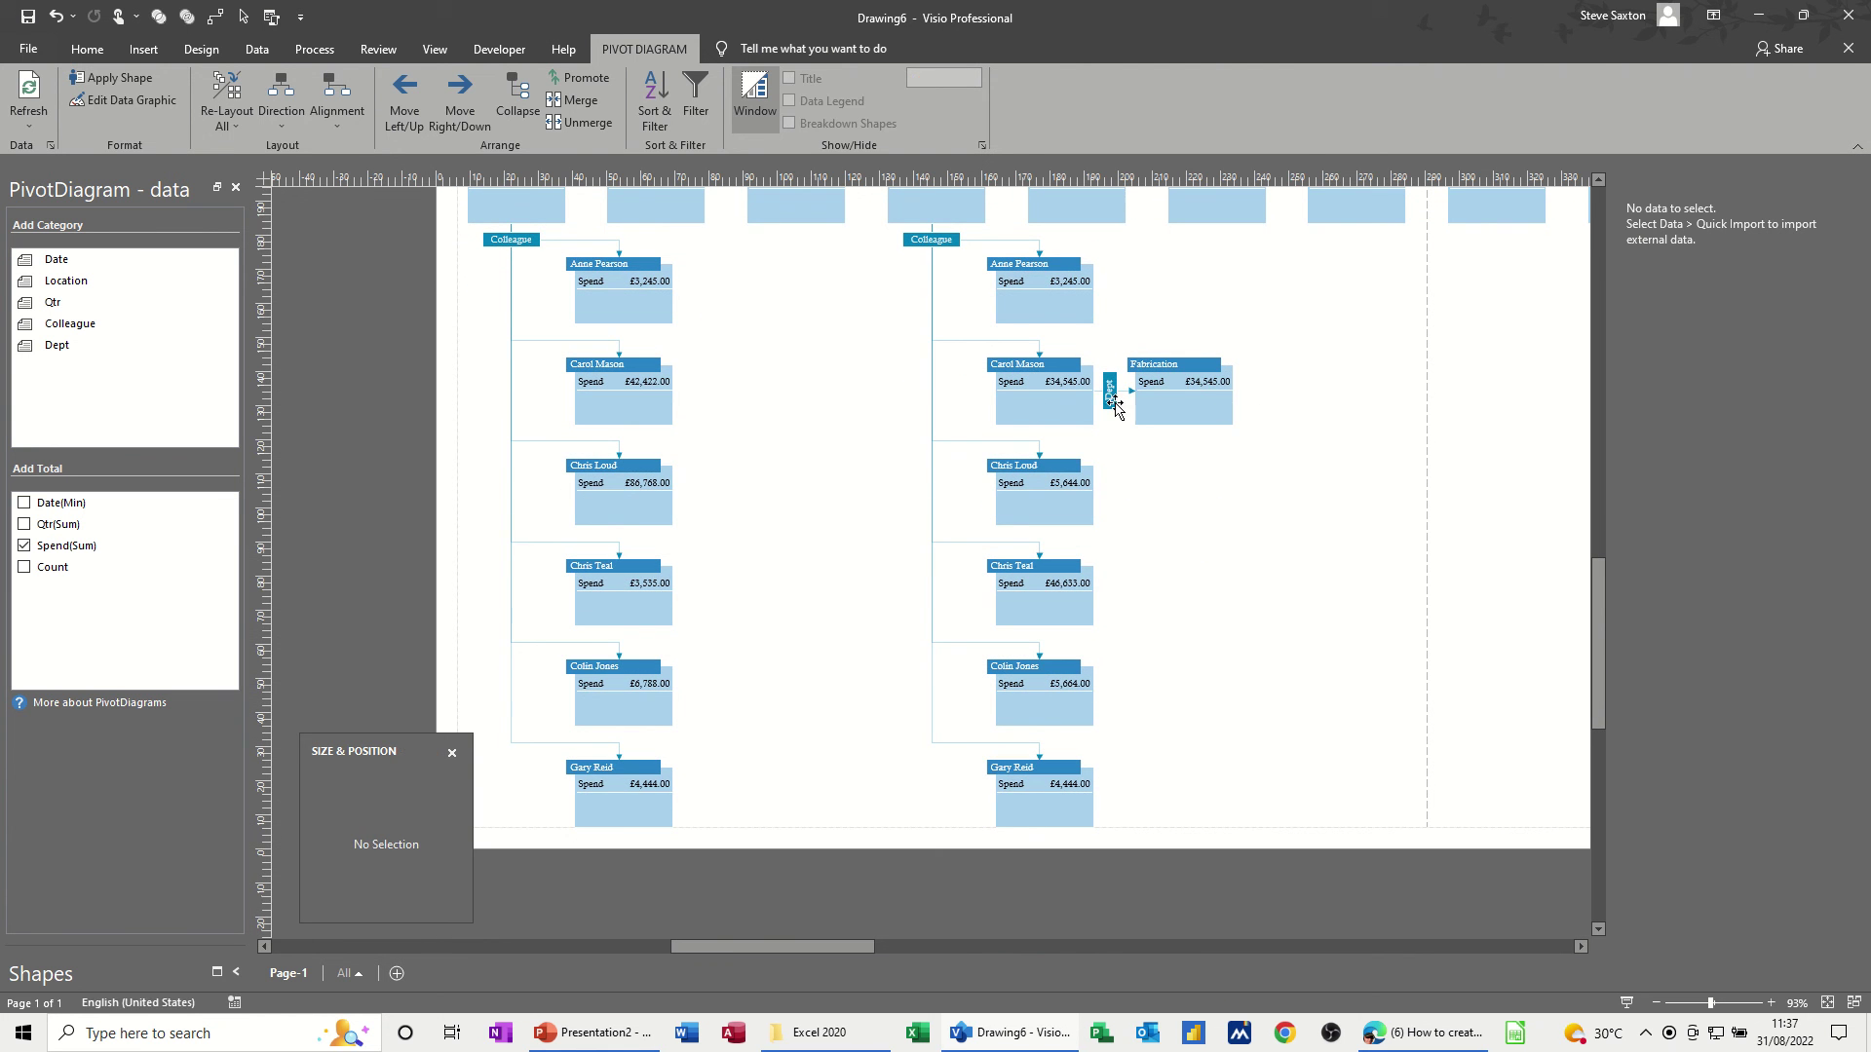
scroll(1193, 409, "up", 2)
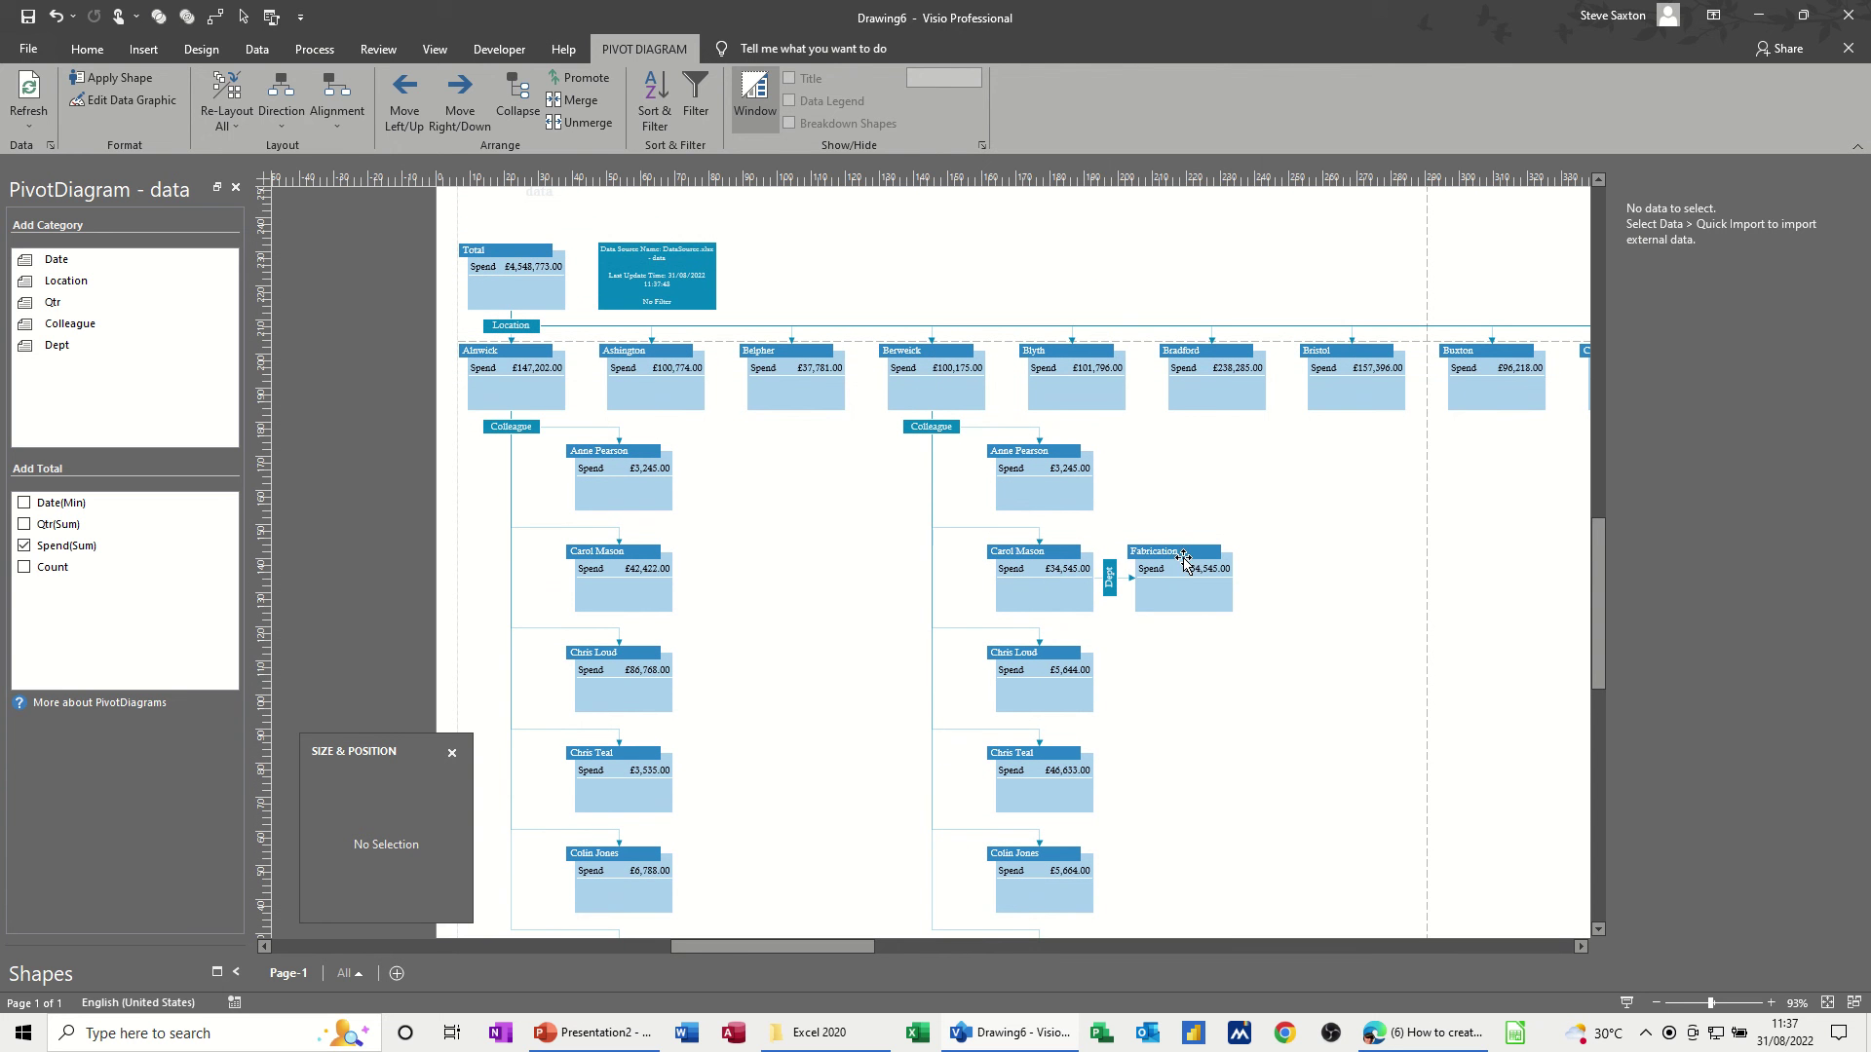
scroll(1189, 565, "down", 3)
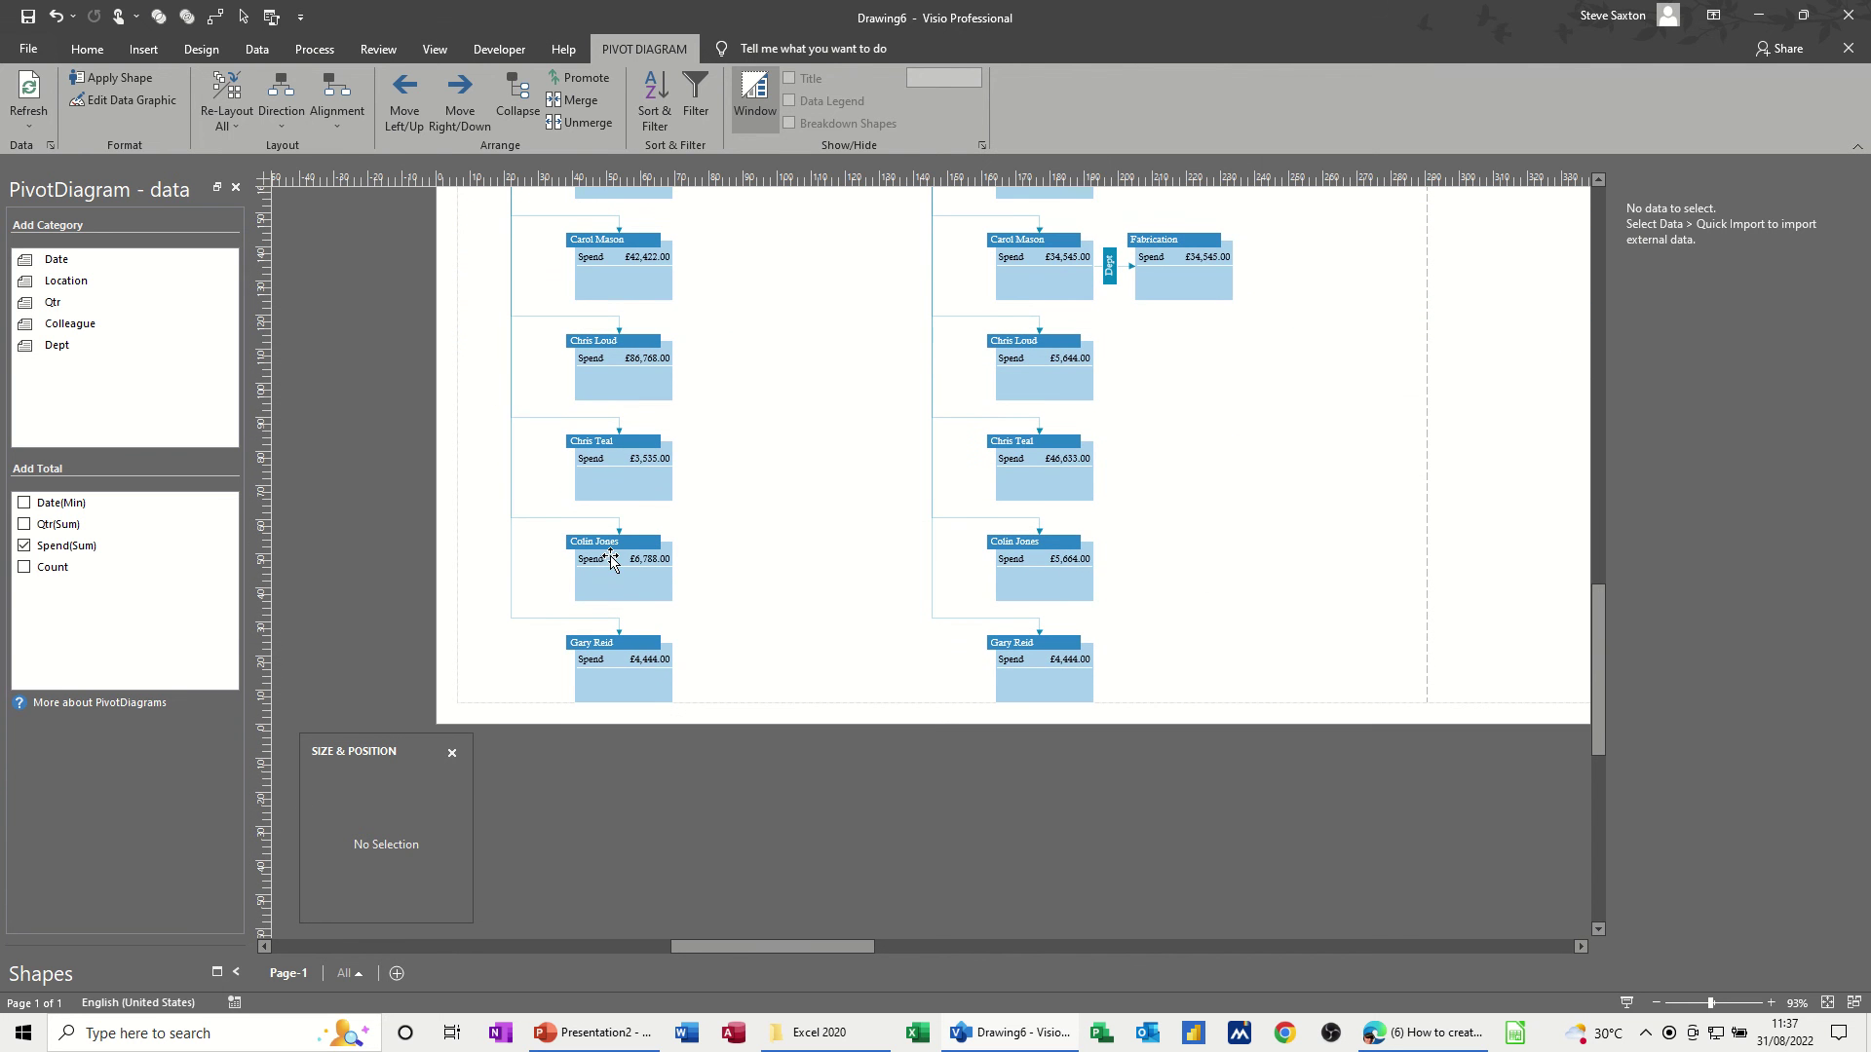
left_click(611, 561)
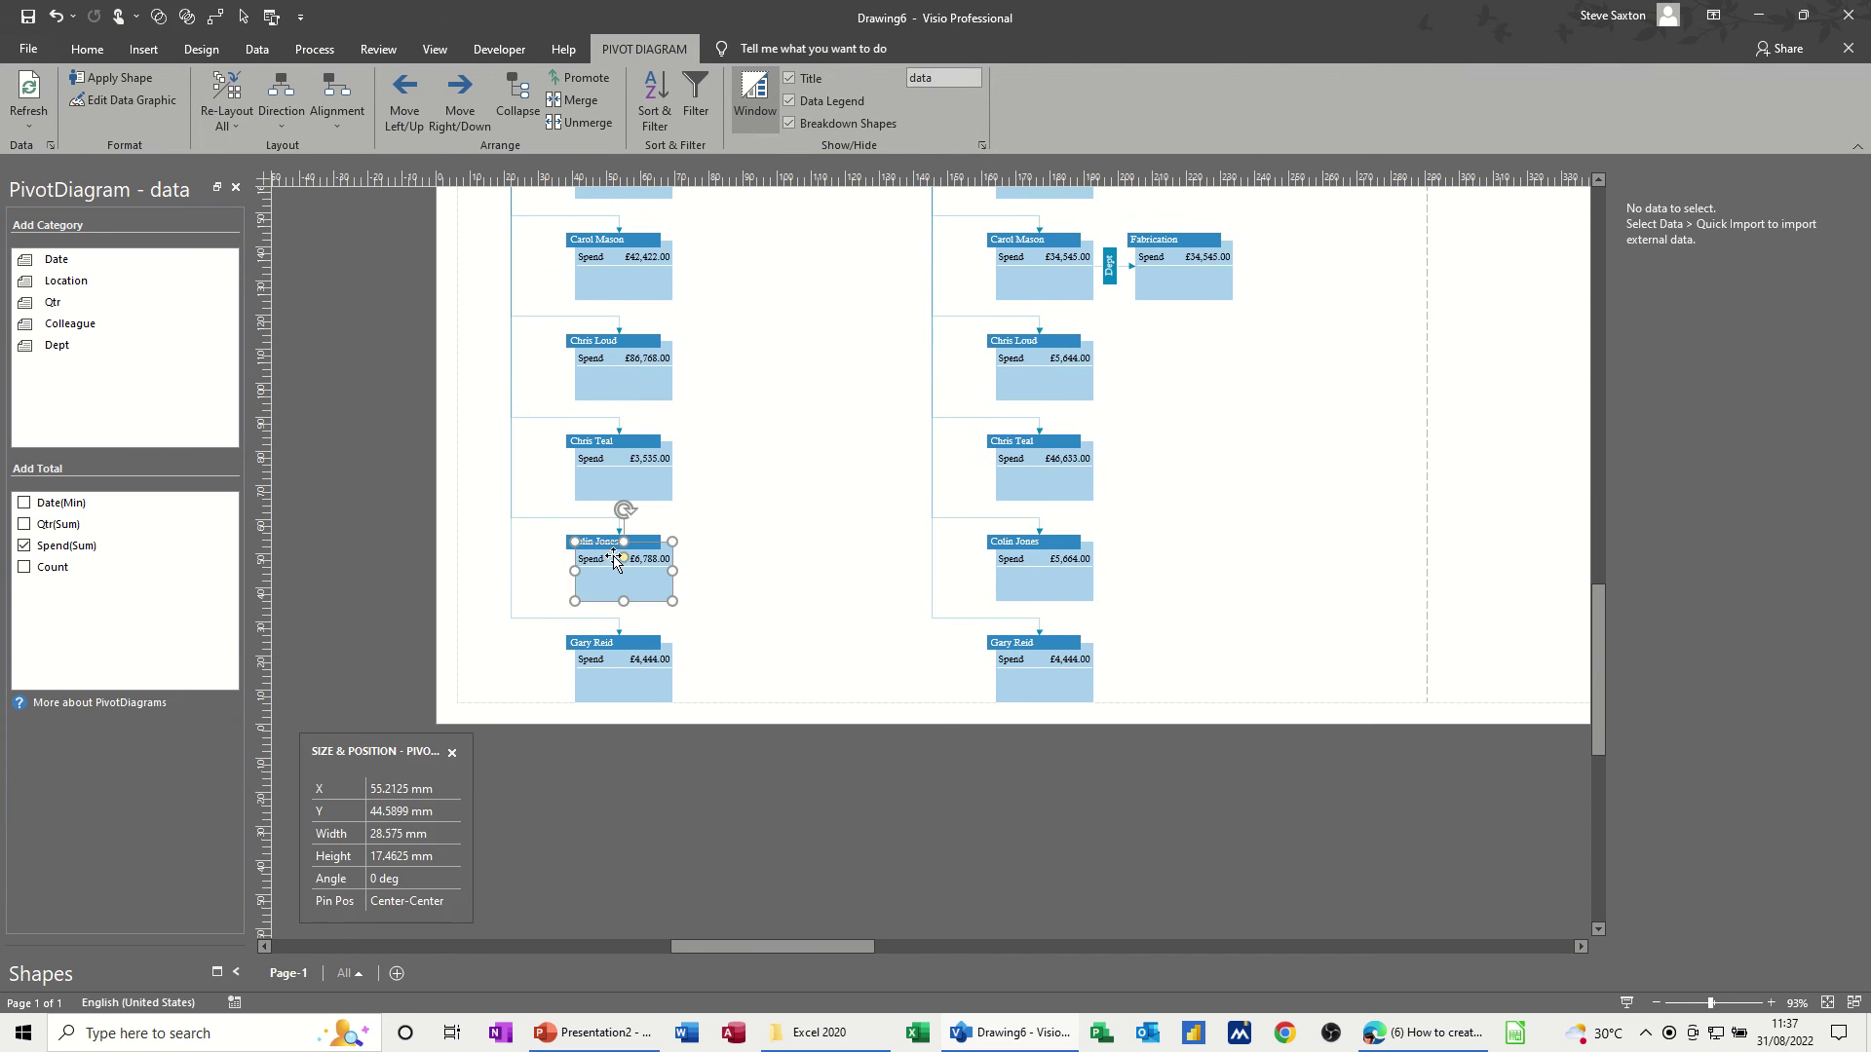
left_click(632, 671, "shift")
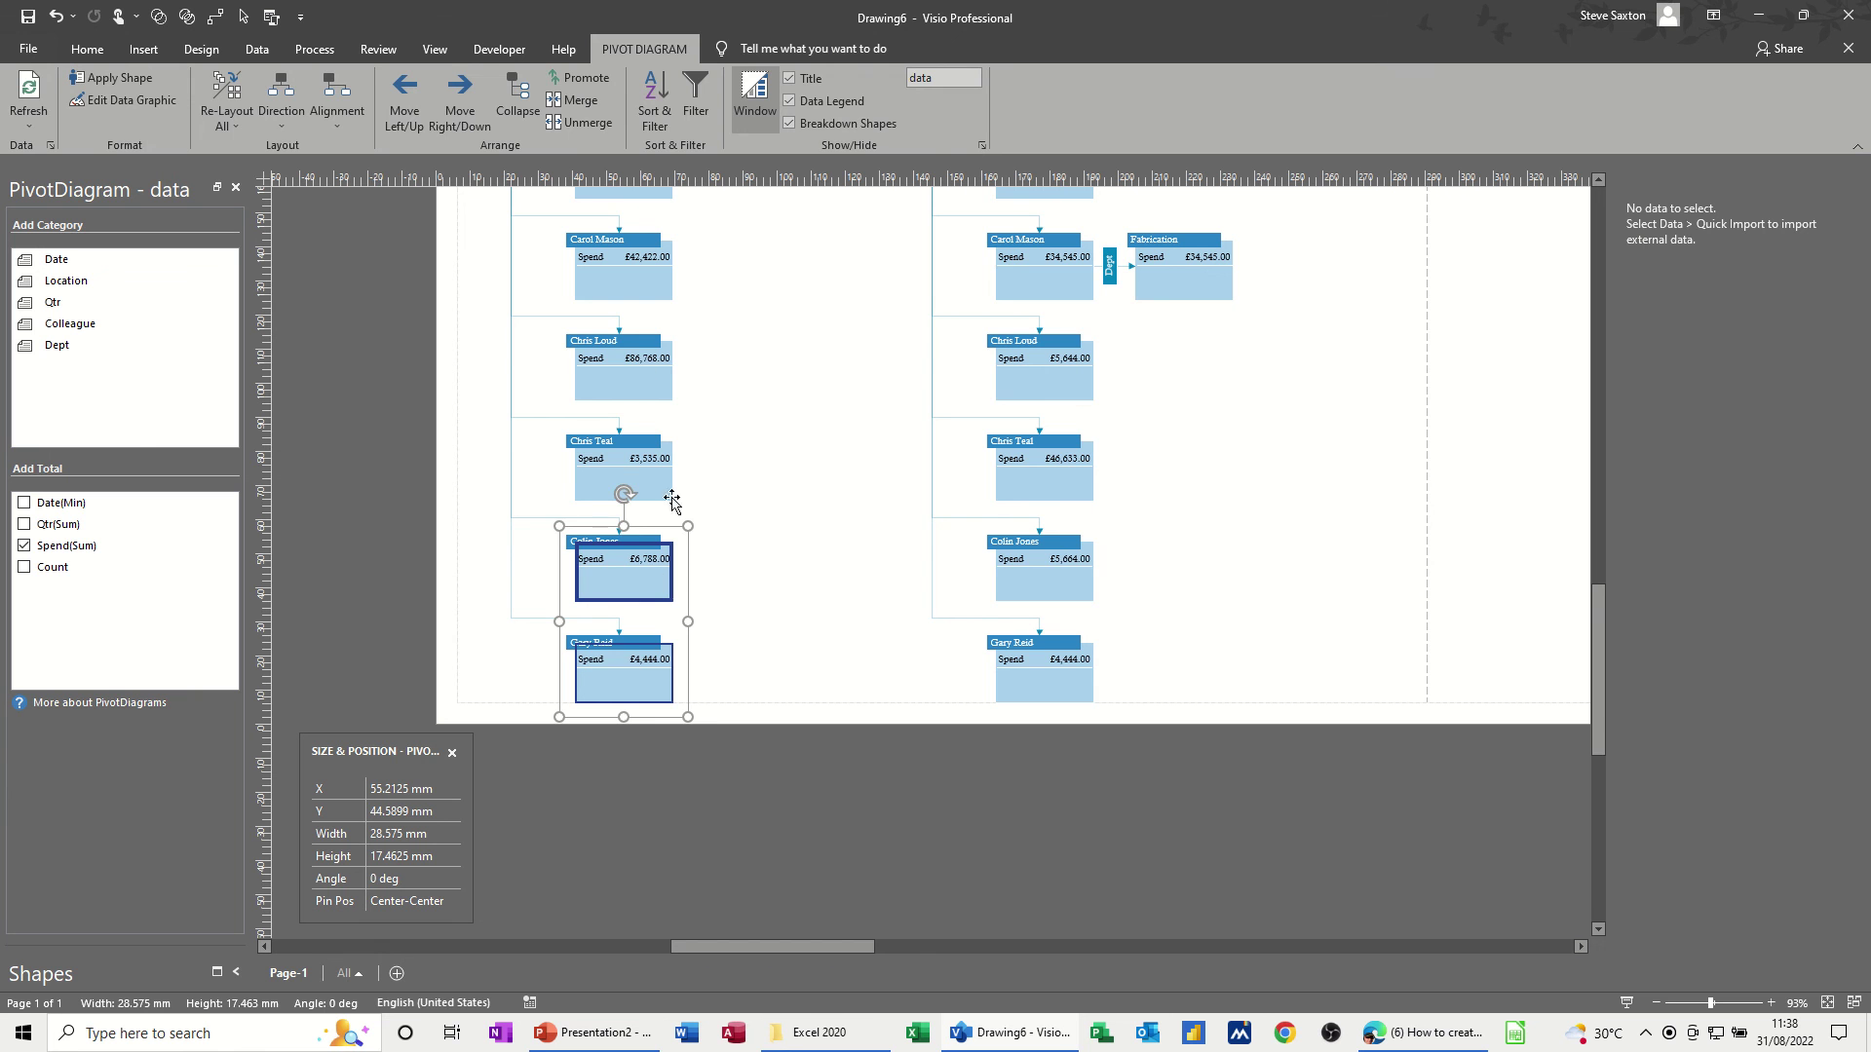
left_click(575, 100)
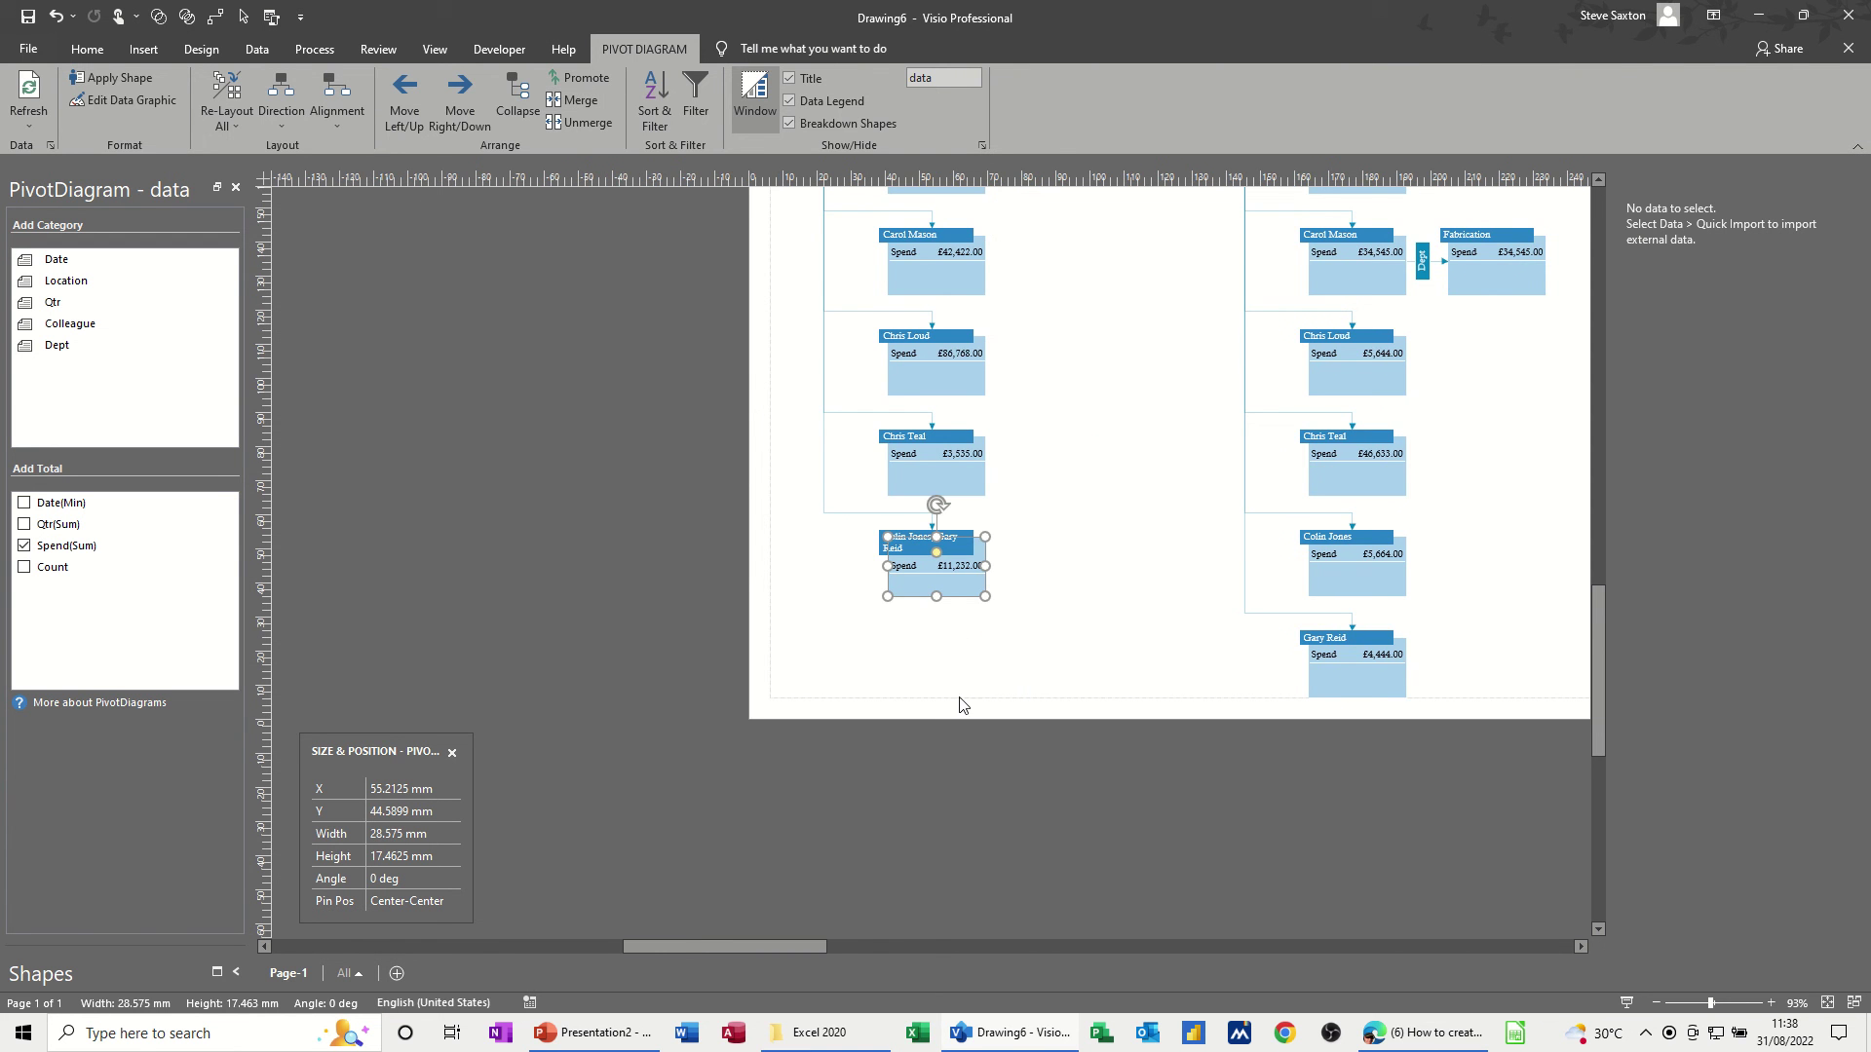
left_click(1061, 588)
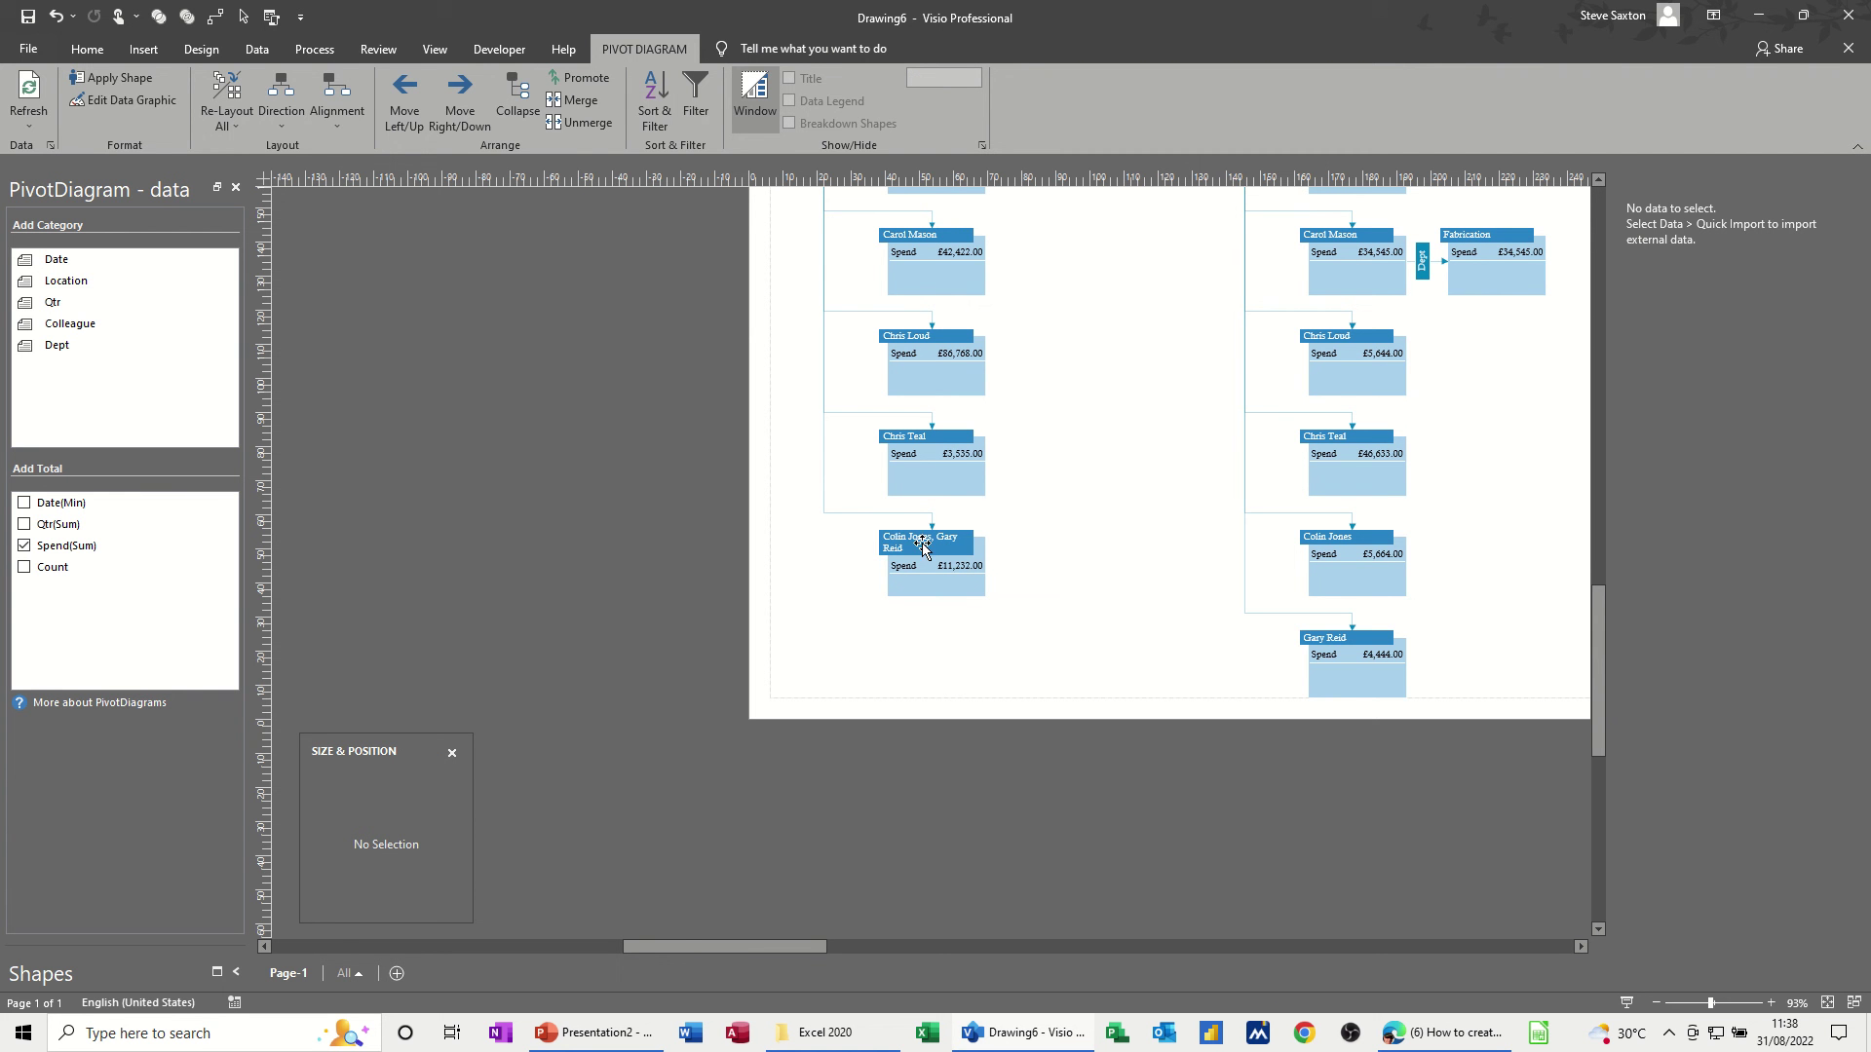
scroll(1108, 540, "up", 3)
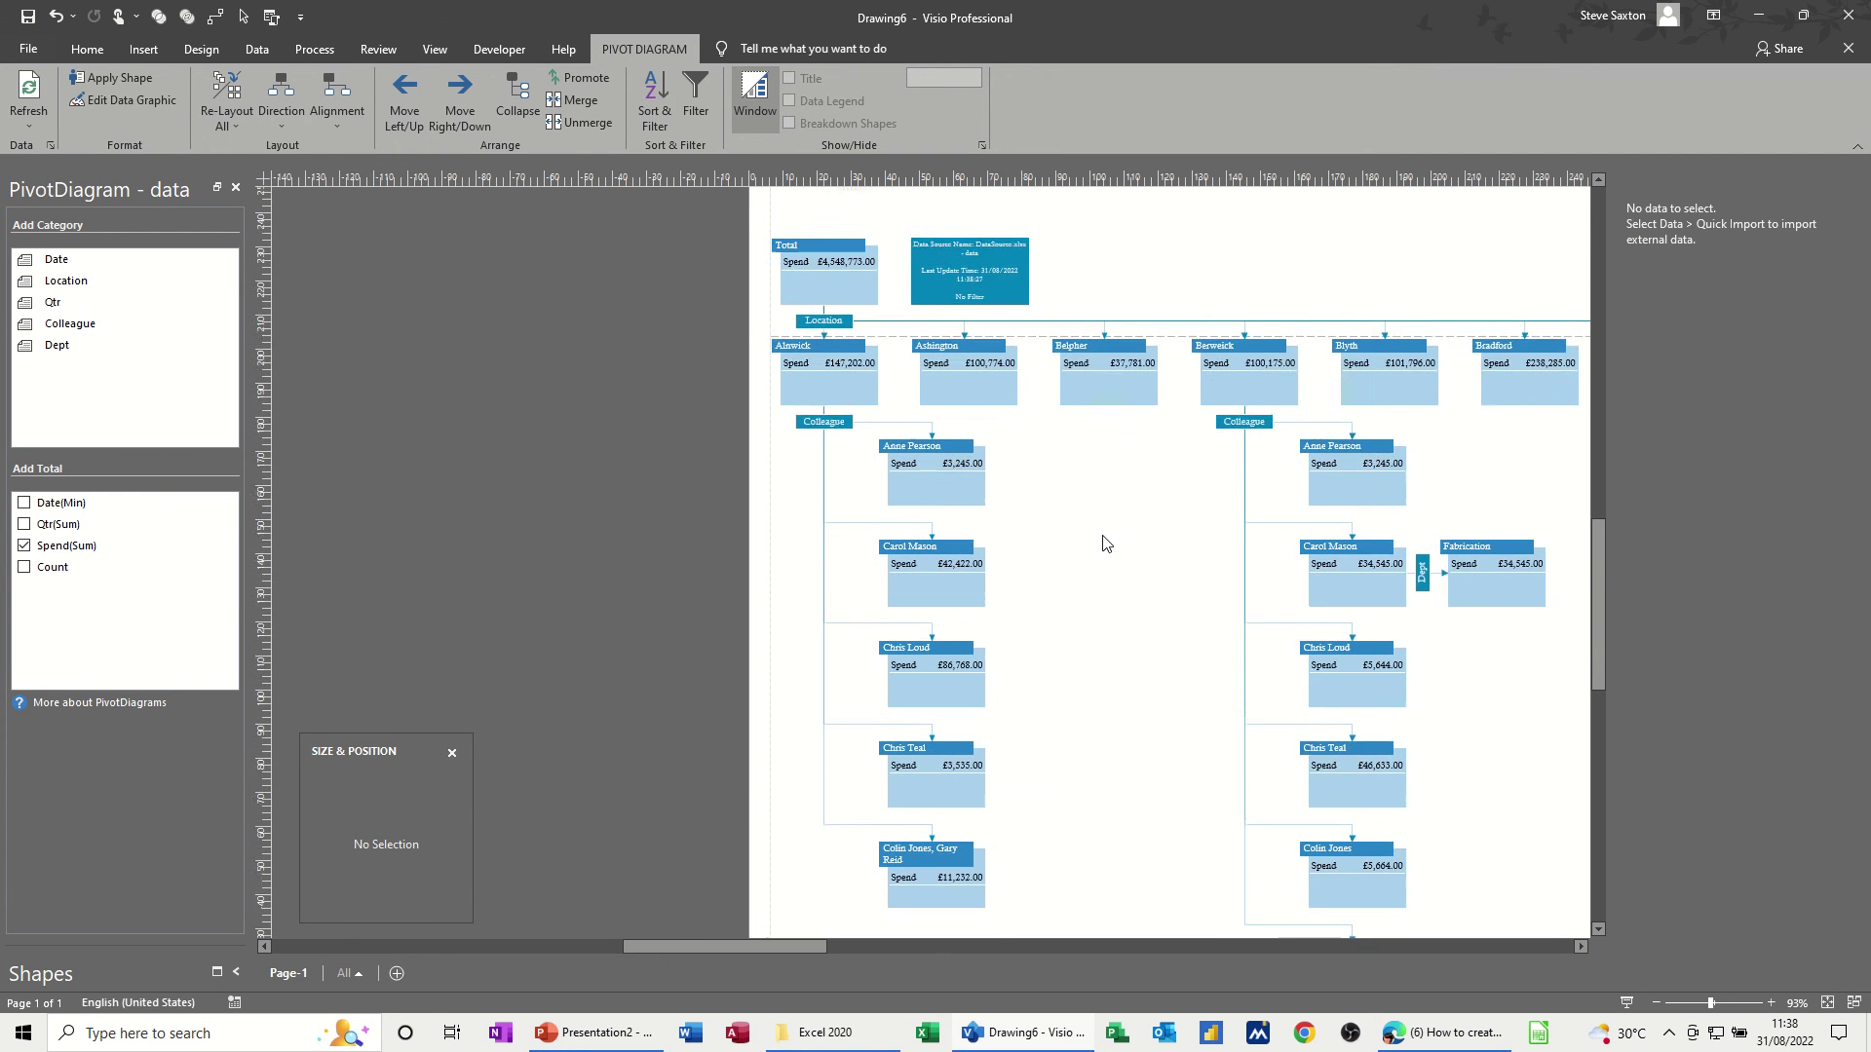
scroll(1108, 543, "down", 2)
left_click(930, 694)
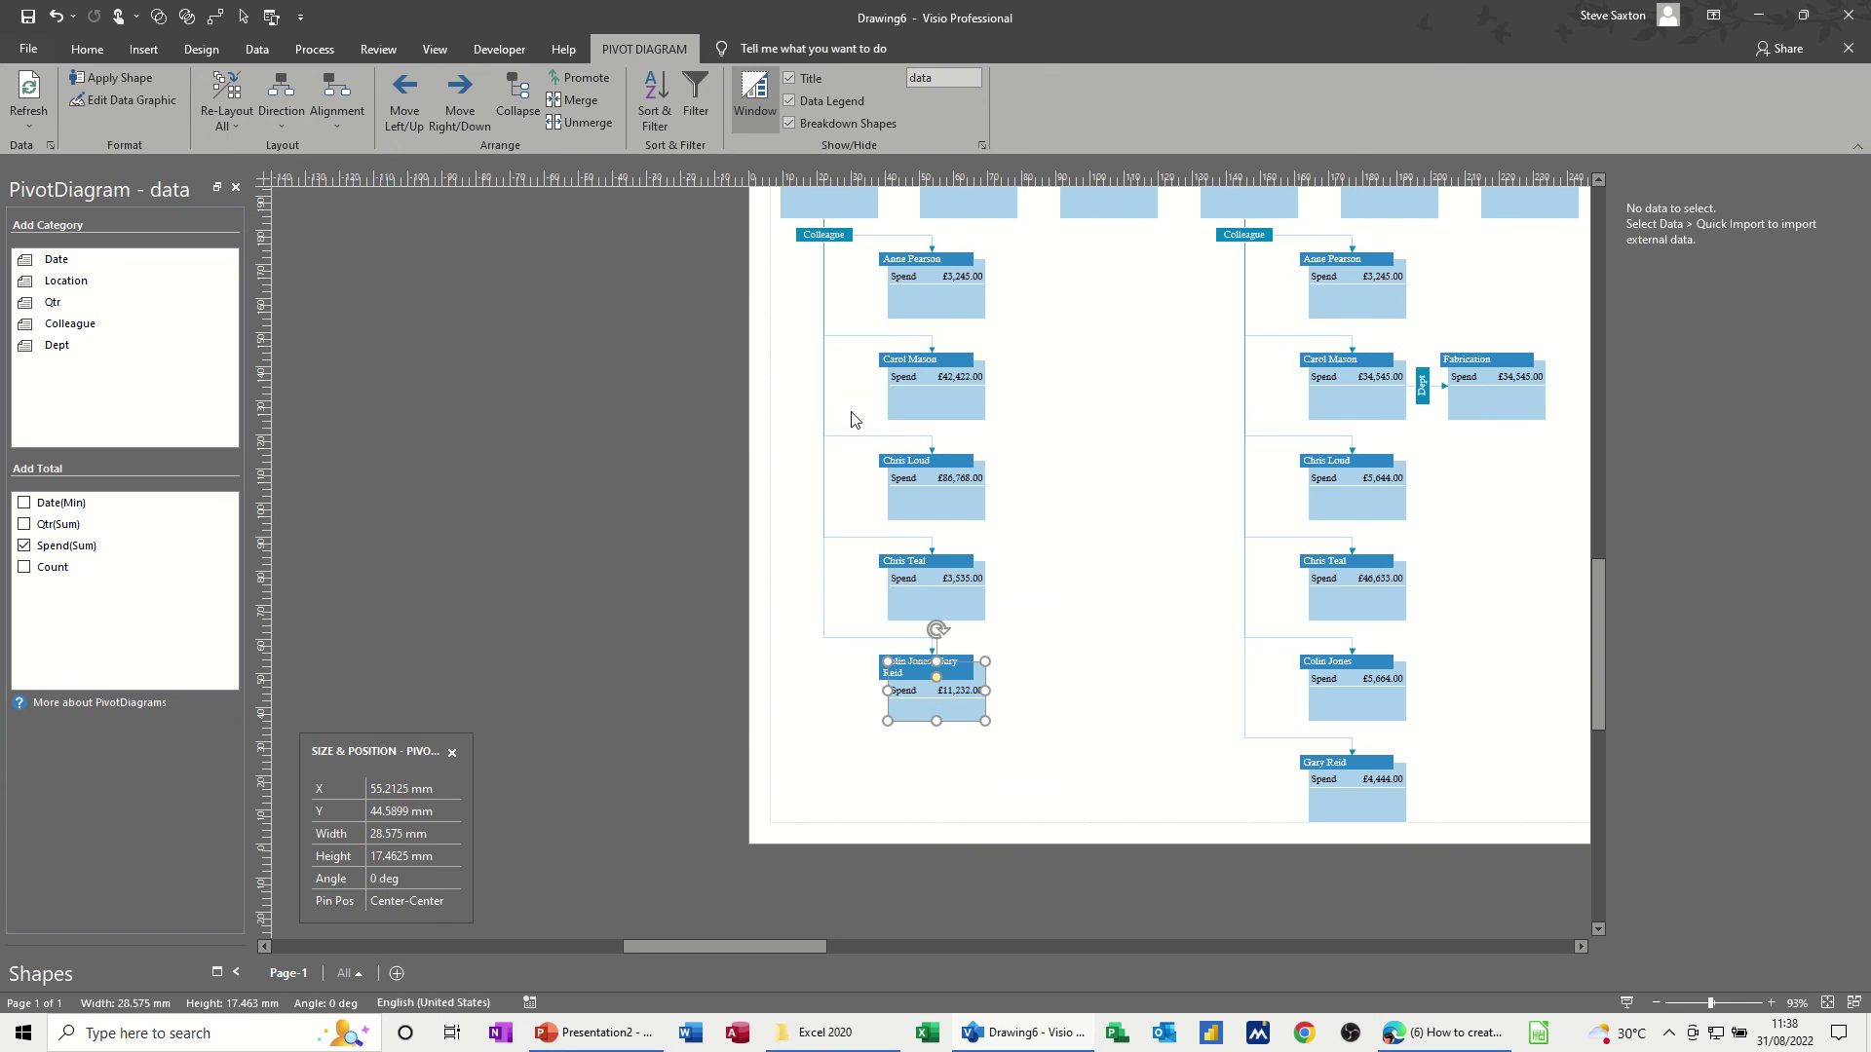
left_click(565, 126)
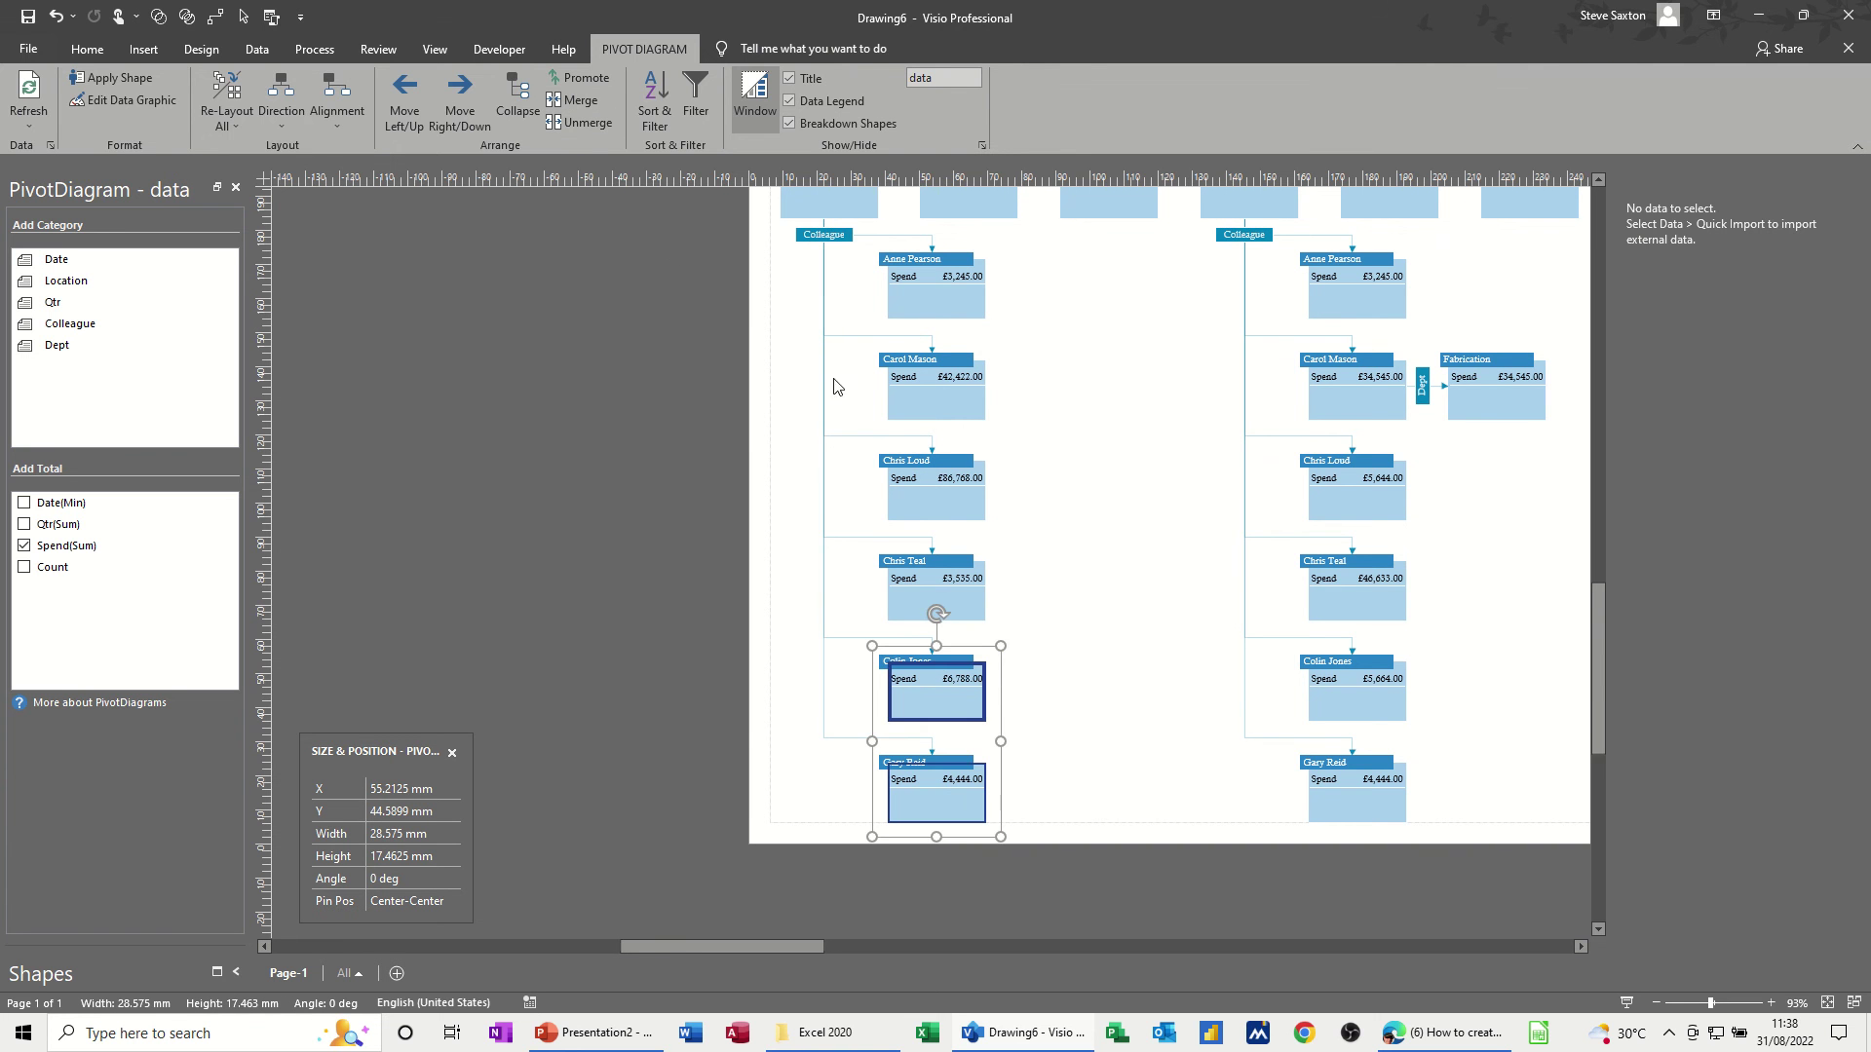
Step: Collapse Alnwick's colleague breakdown and select the Fabrication department node under Berwick's colleague
scroll(1100, 526, "down", 1)
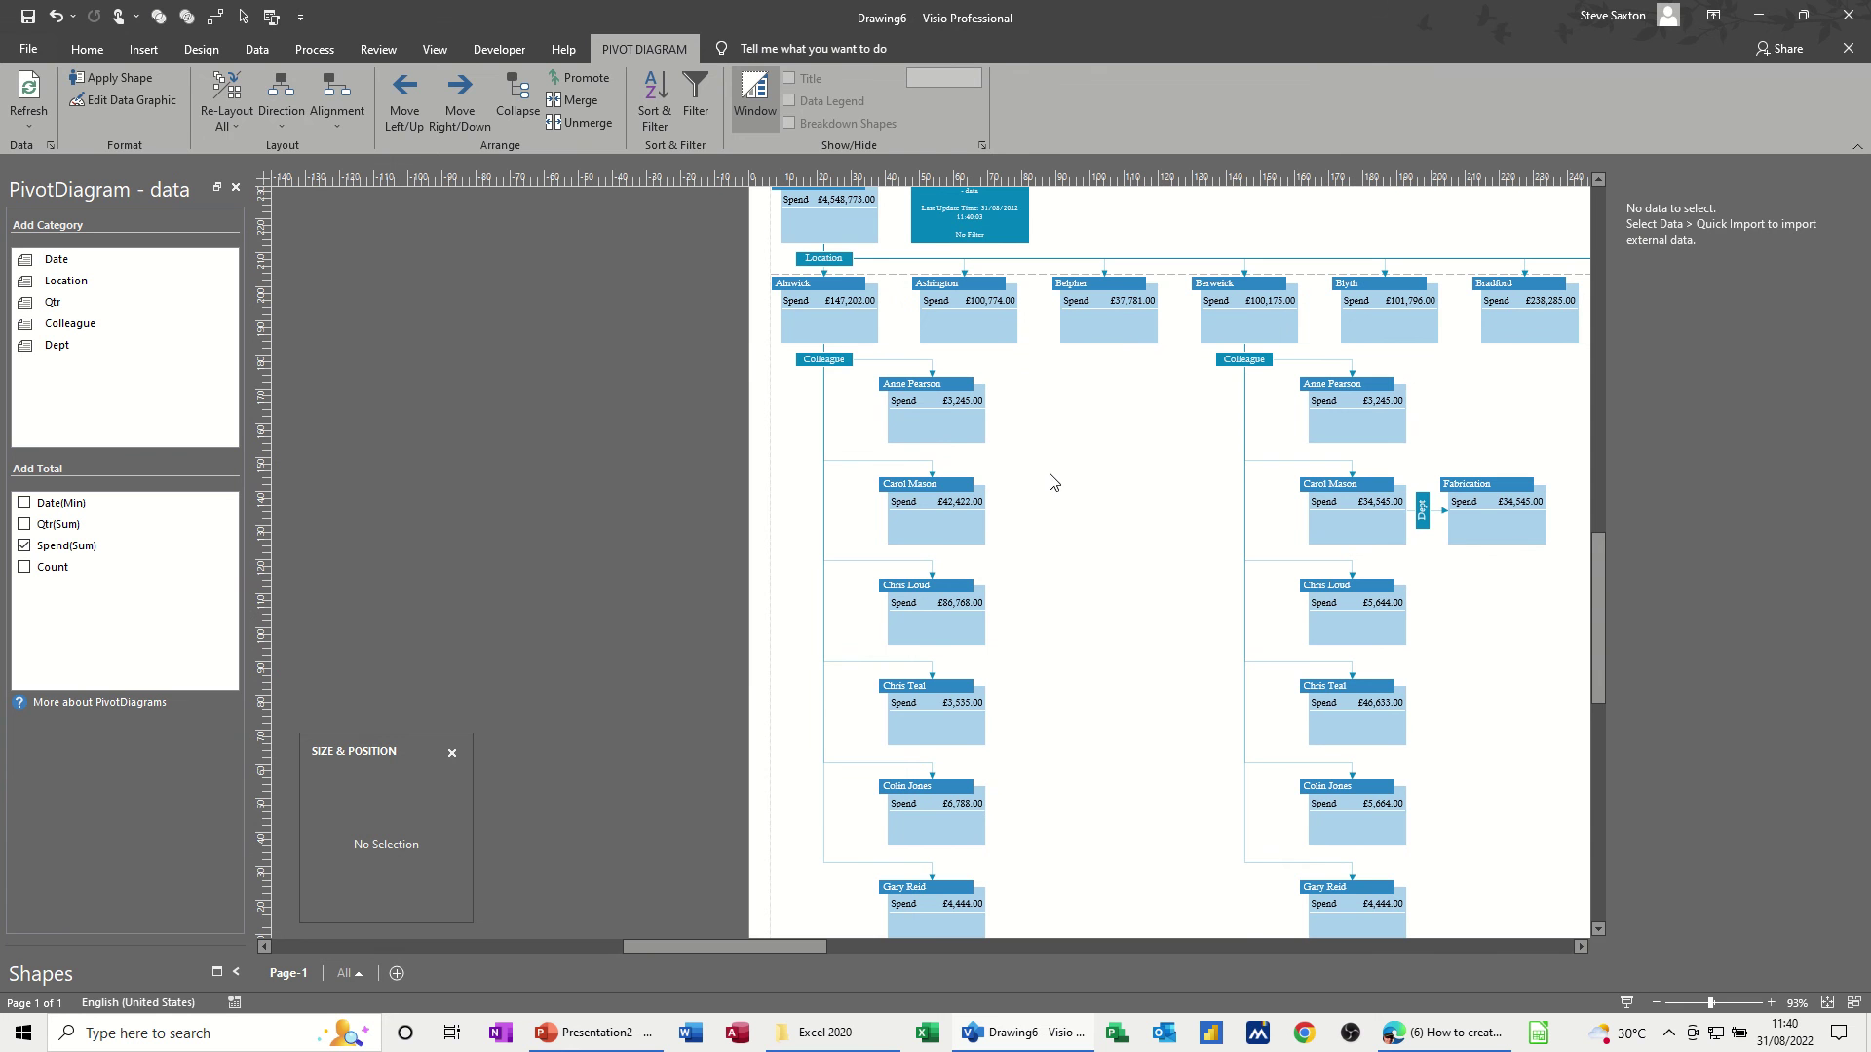
left_click(833, 320)
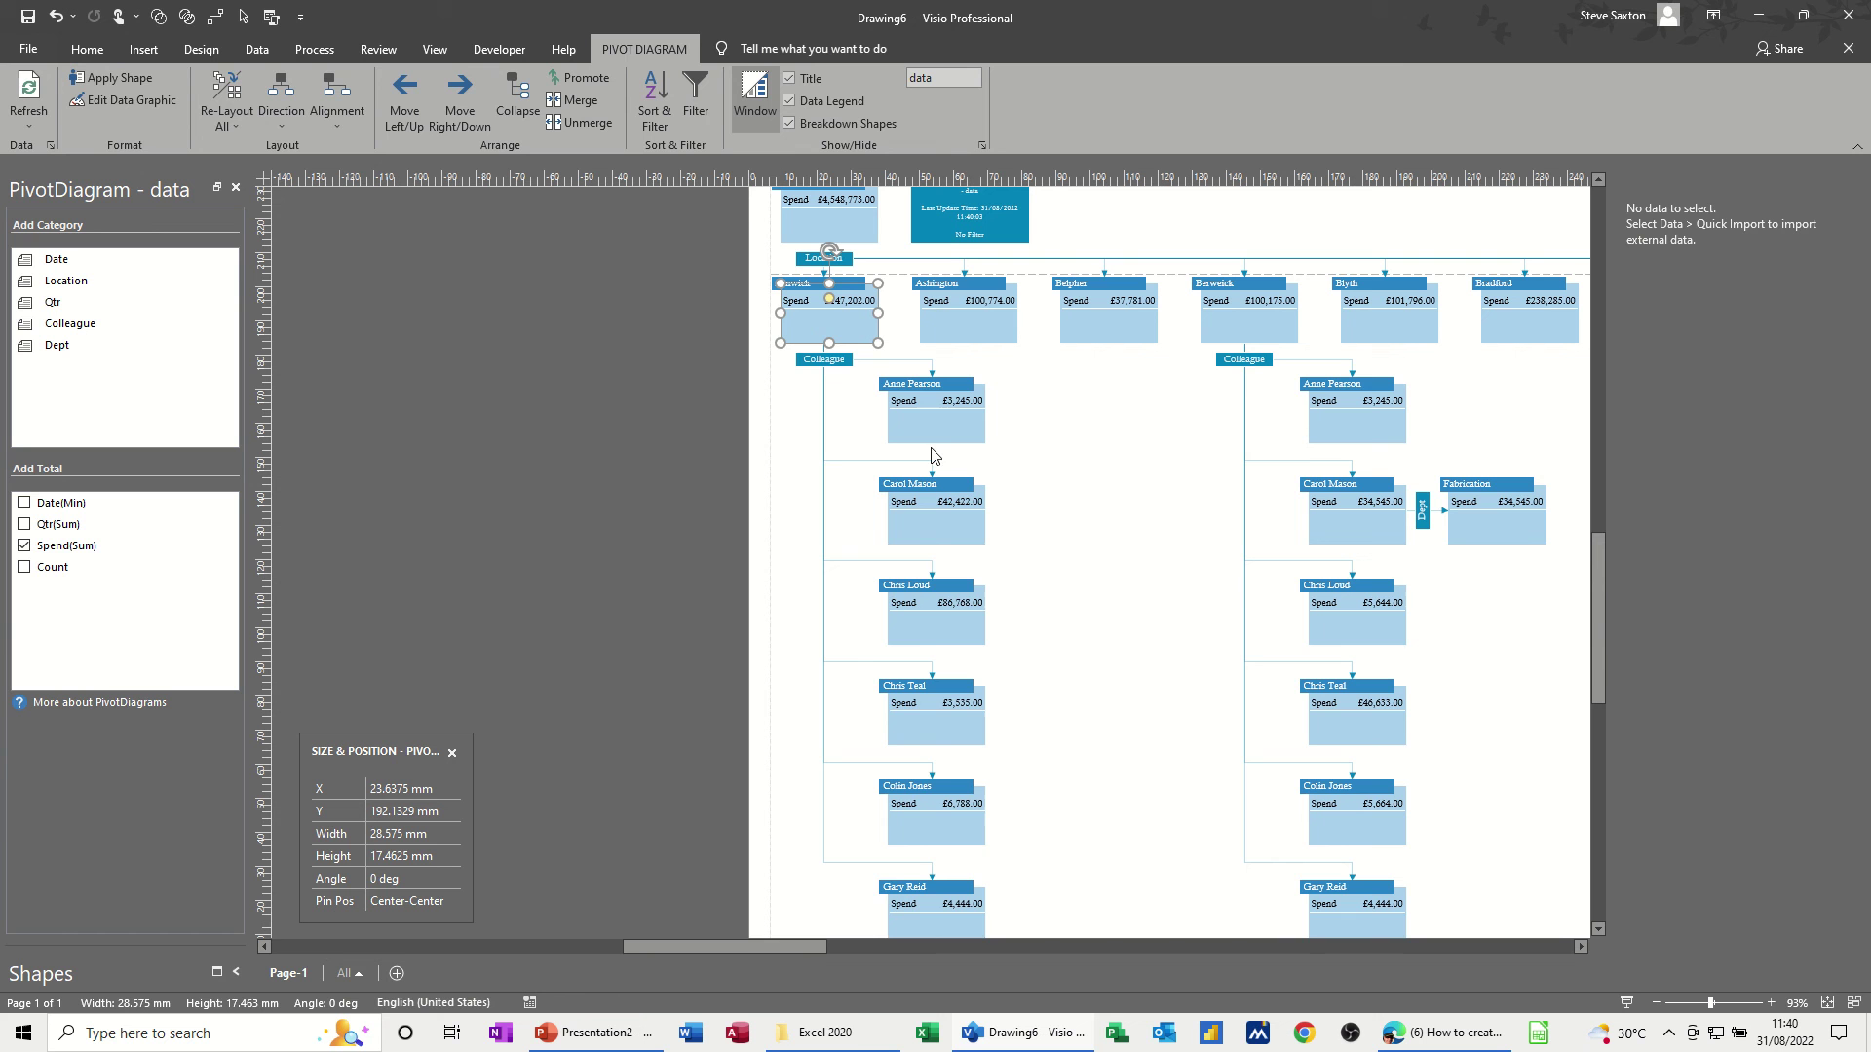
left_click(517, 102)
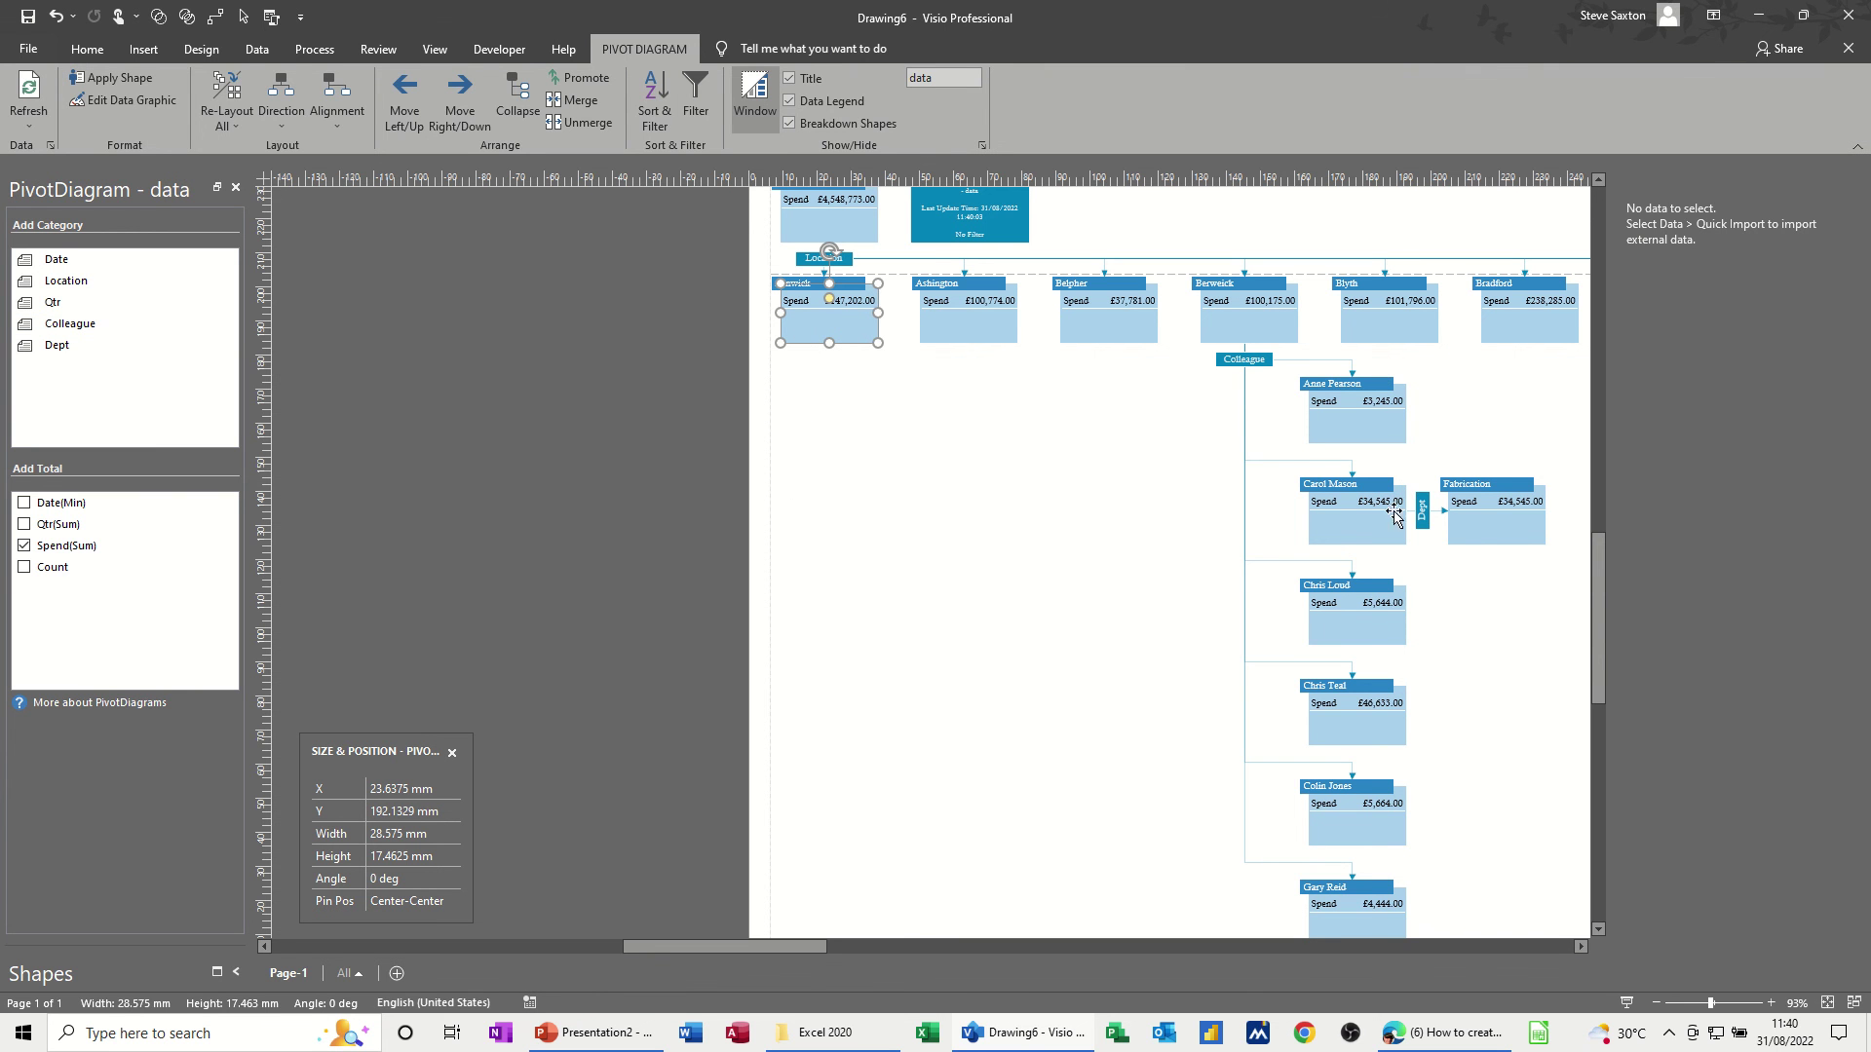
left_click(1473, 535)
key("Delete")
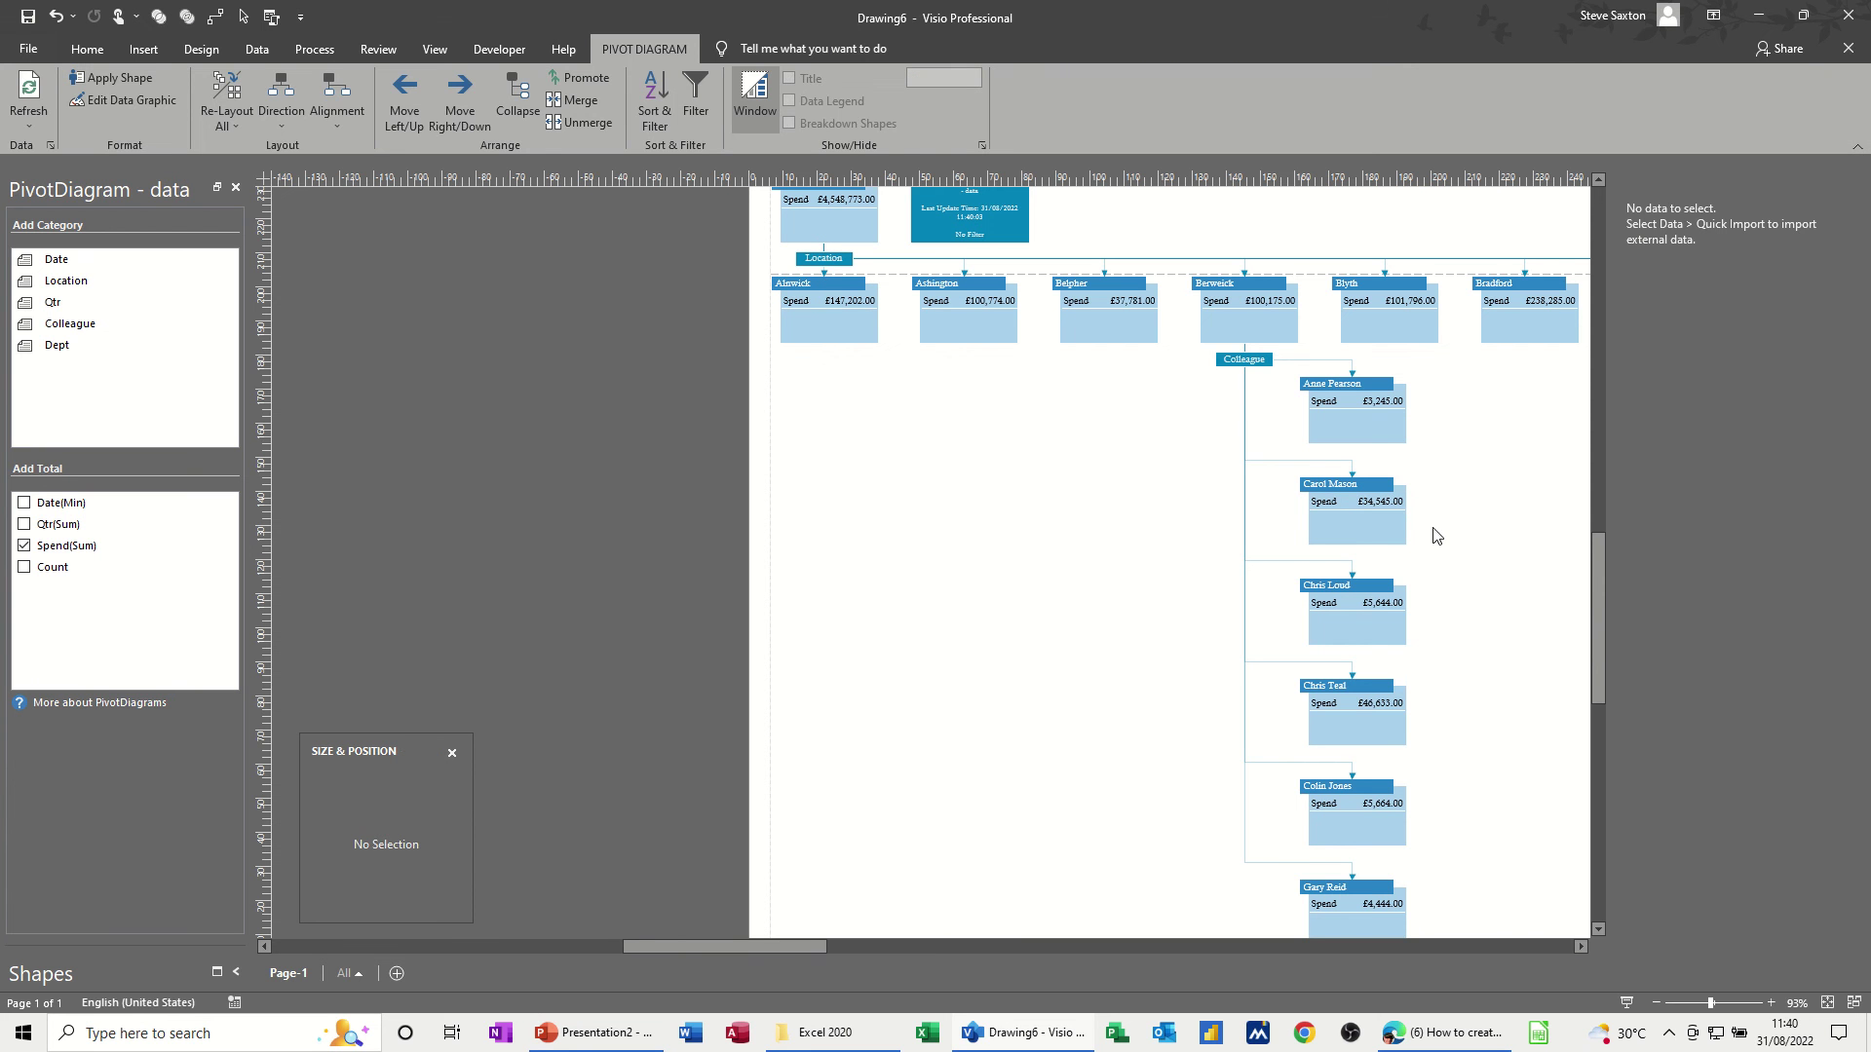
scroll(965, 564, "up", 3)
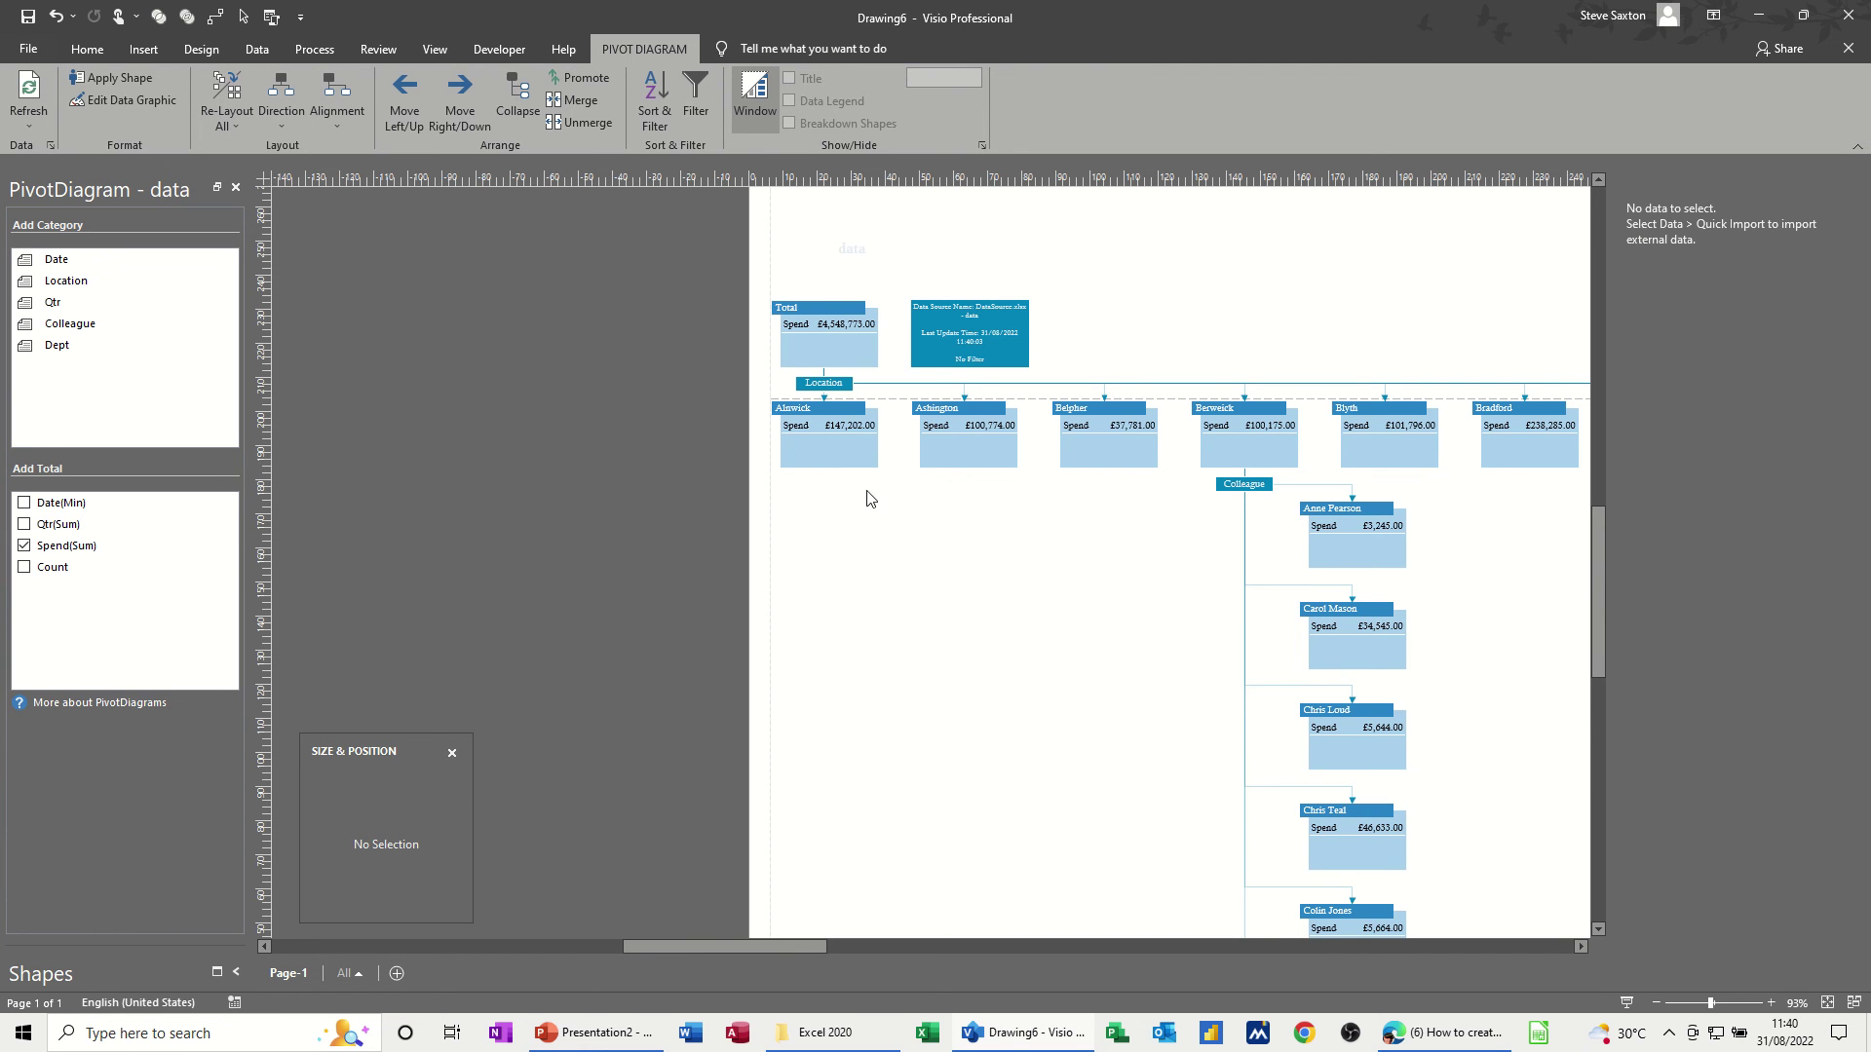
left_click(27, 89)
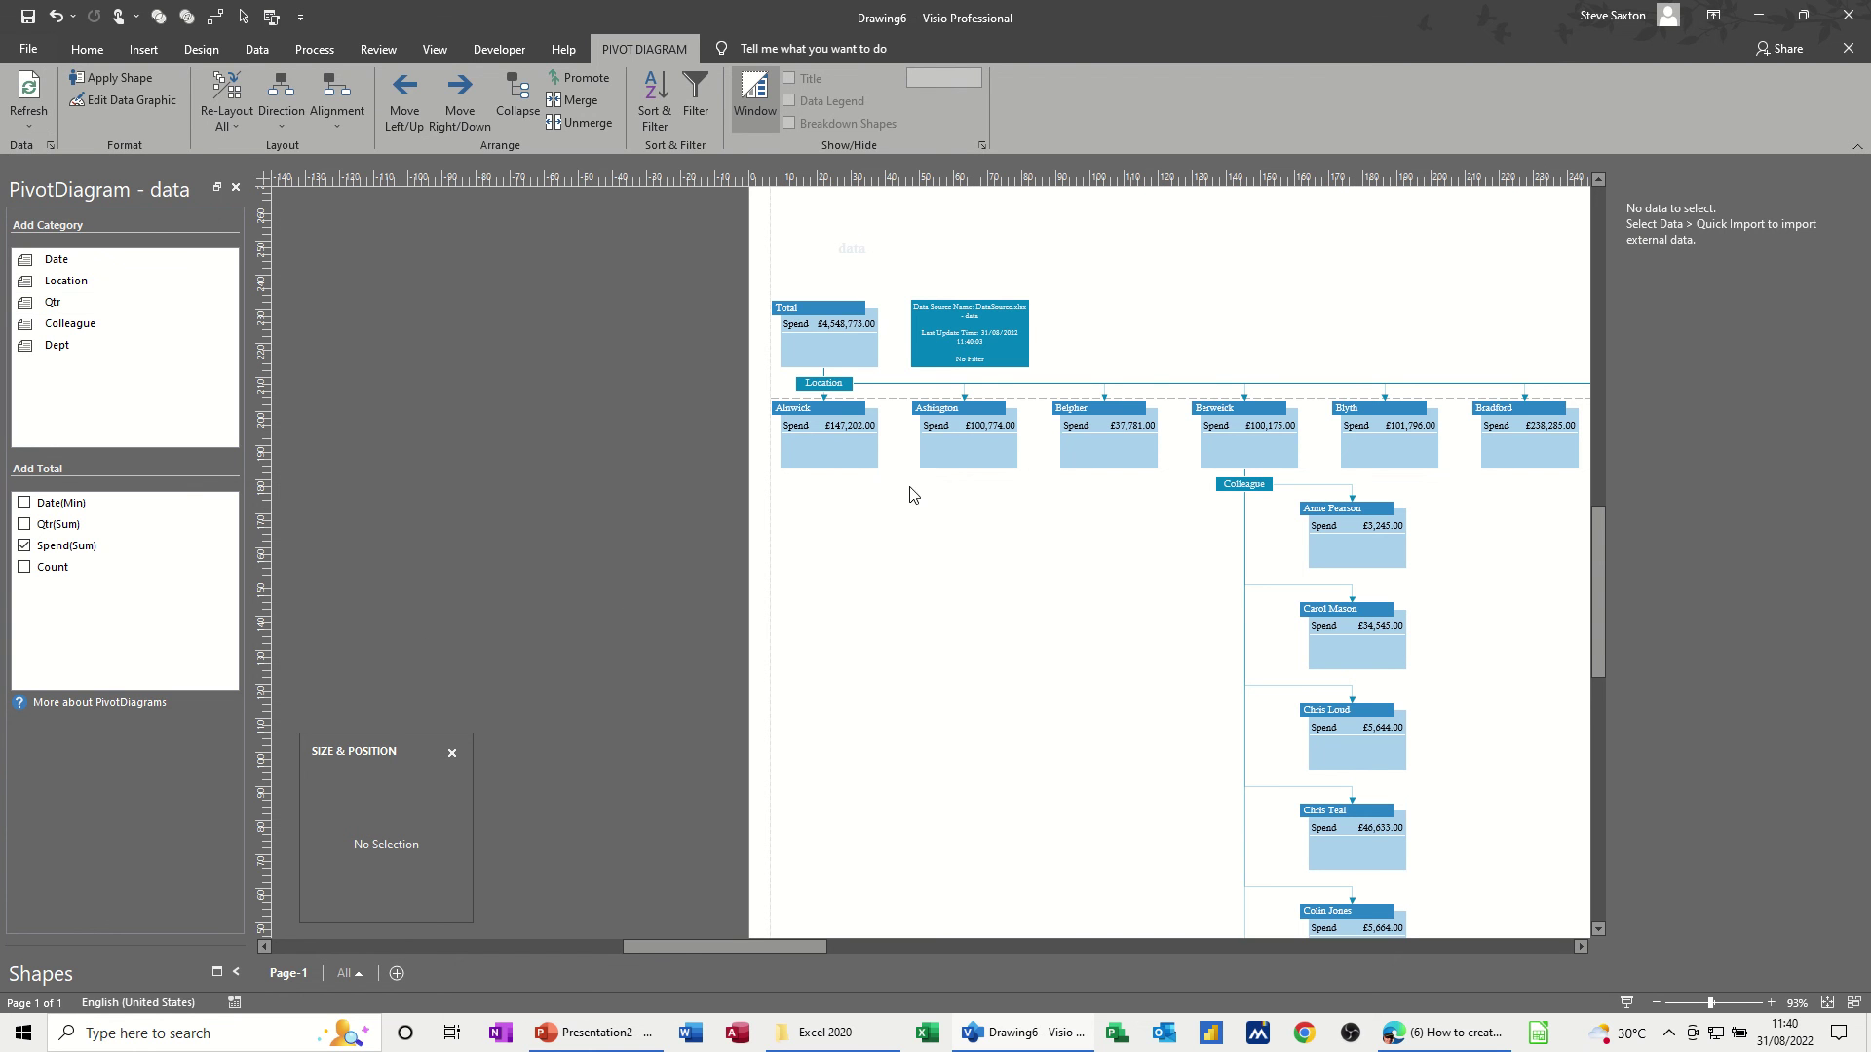